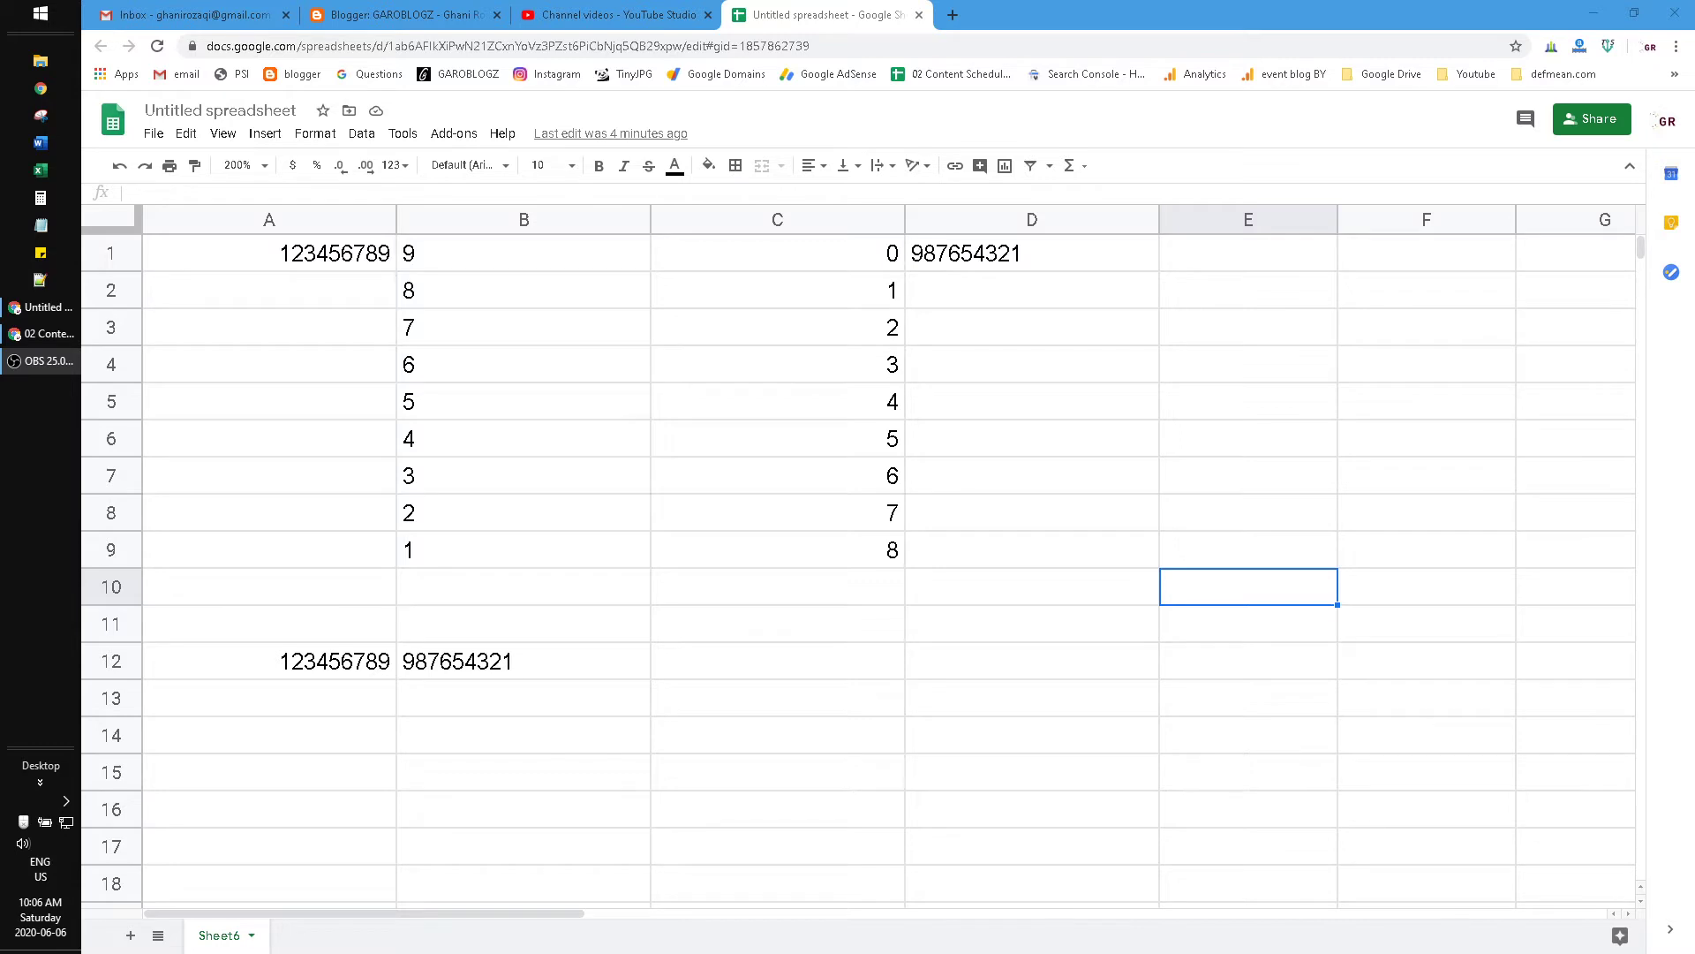
Inspect the original 123456789 in A1, the joining formula in D1 and B12's reversing formula.
{"action": "left_click", "coordinate": [327, 256]}
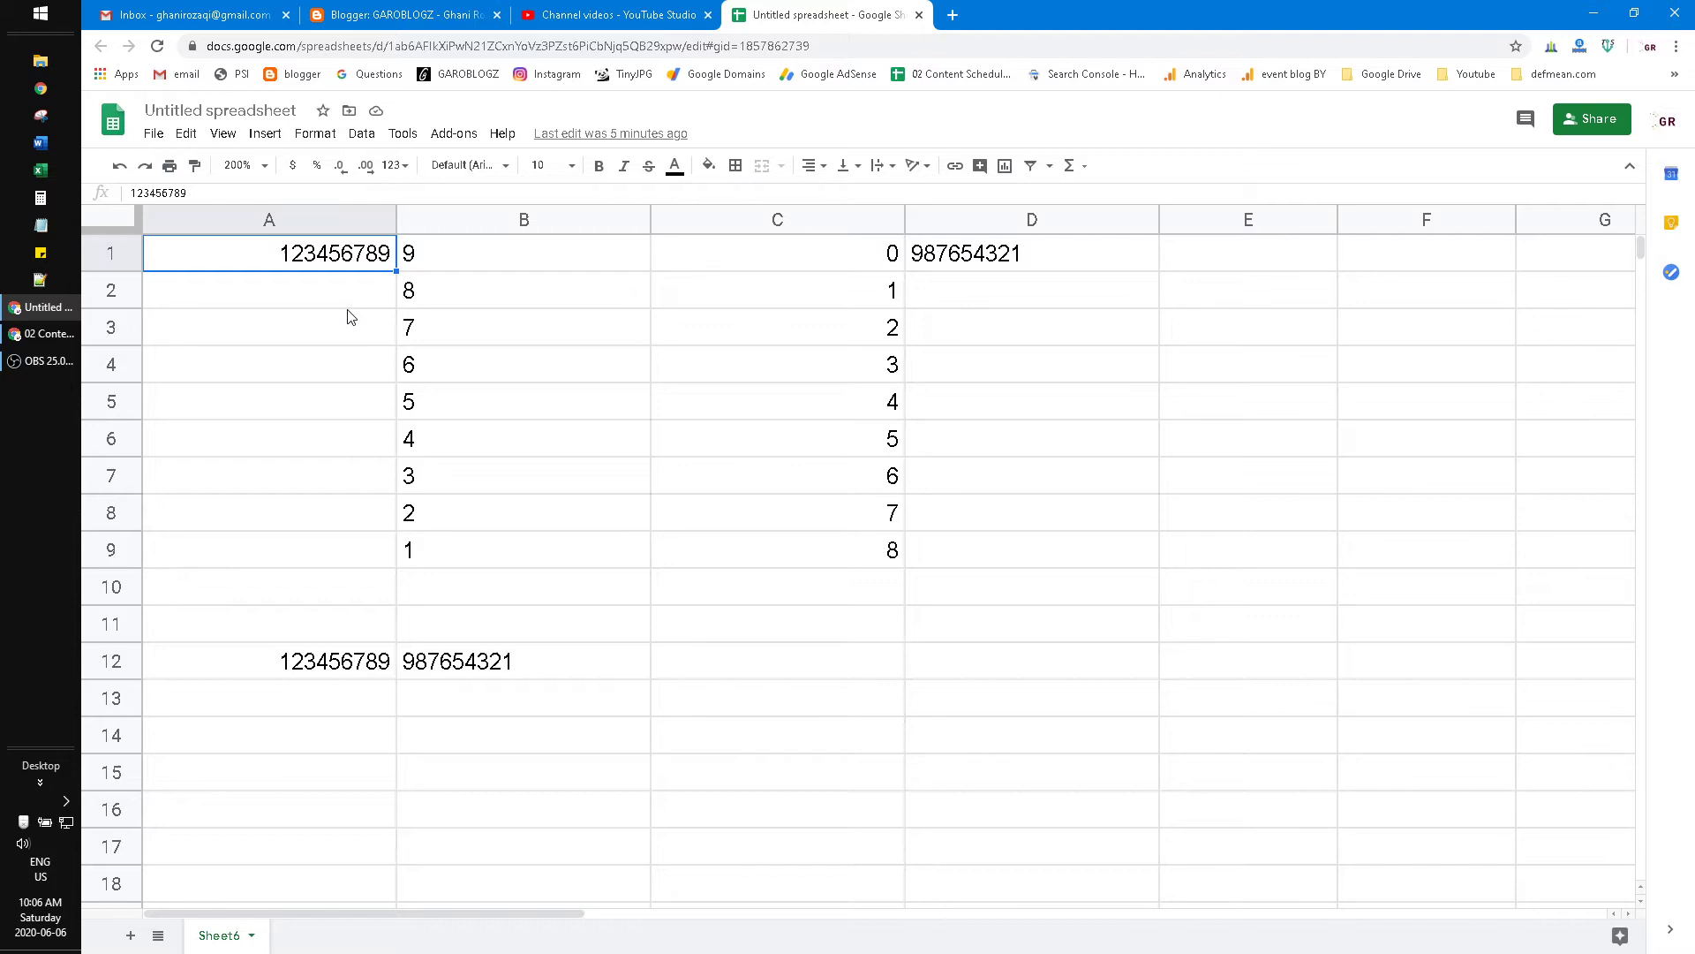
{"action": "left_click", "coordinate": [1017, 264]}
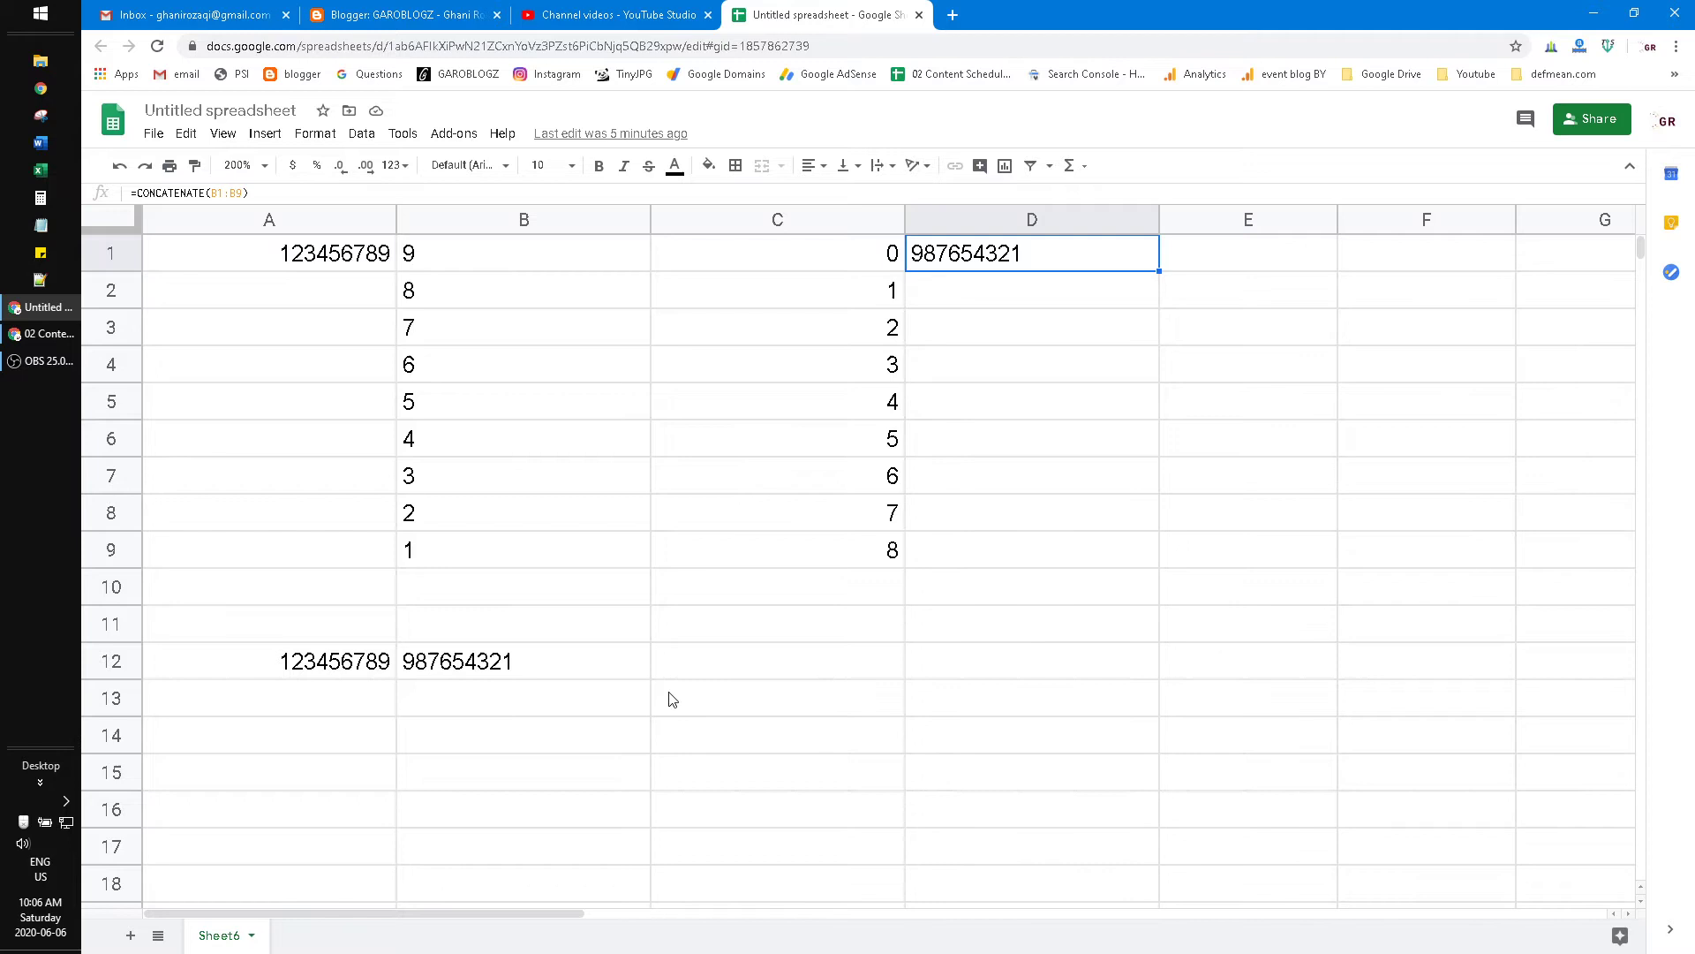
{"action": "left_click", "coordinate": [600, 675]}
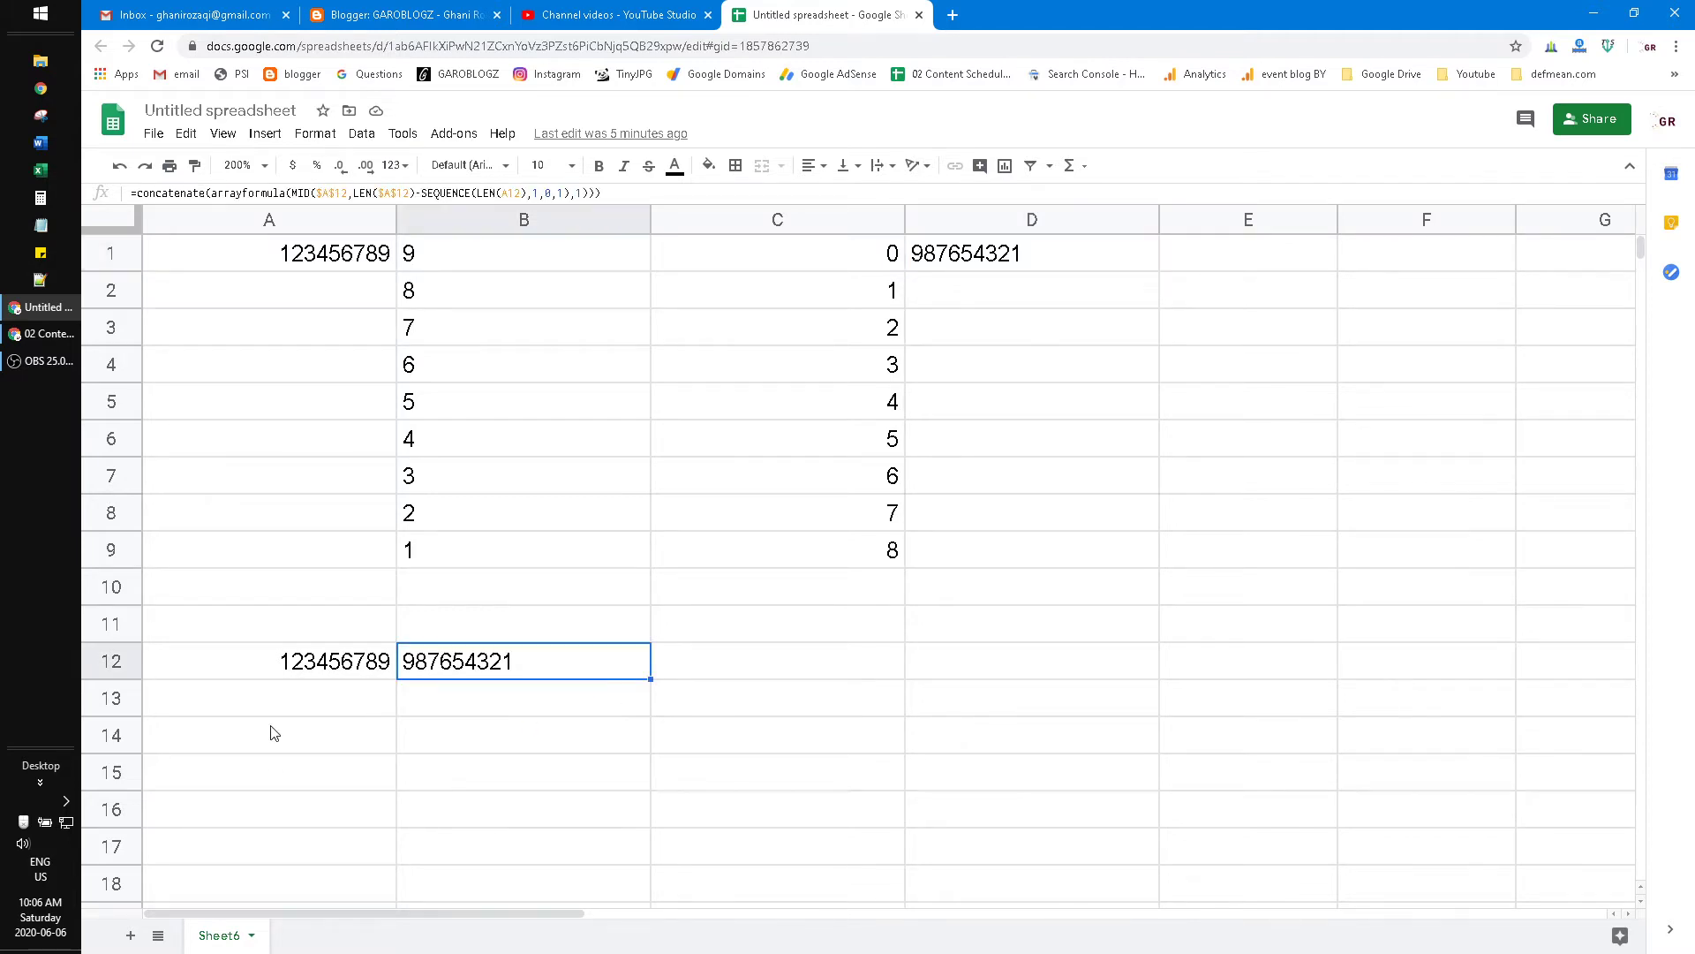
Replace A1's number with ABCDE and check the reversed result in D1.
{"action": "left_click", "coordinate": [303, 267]}
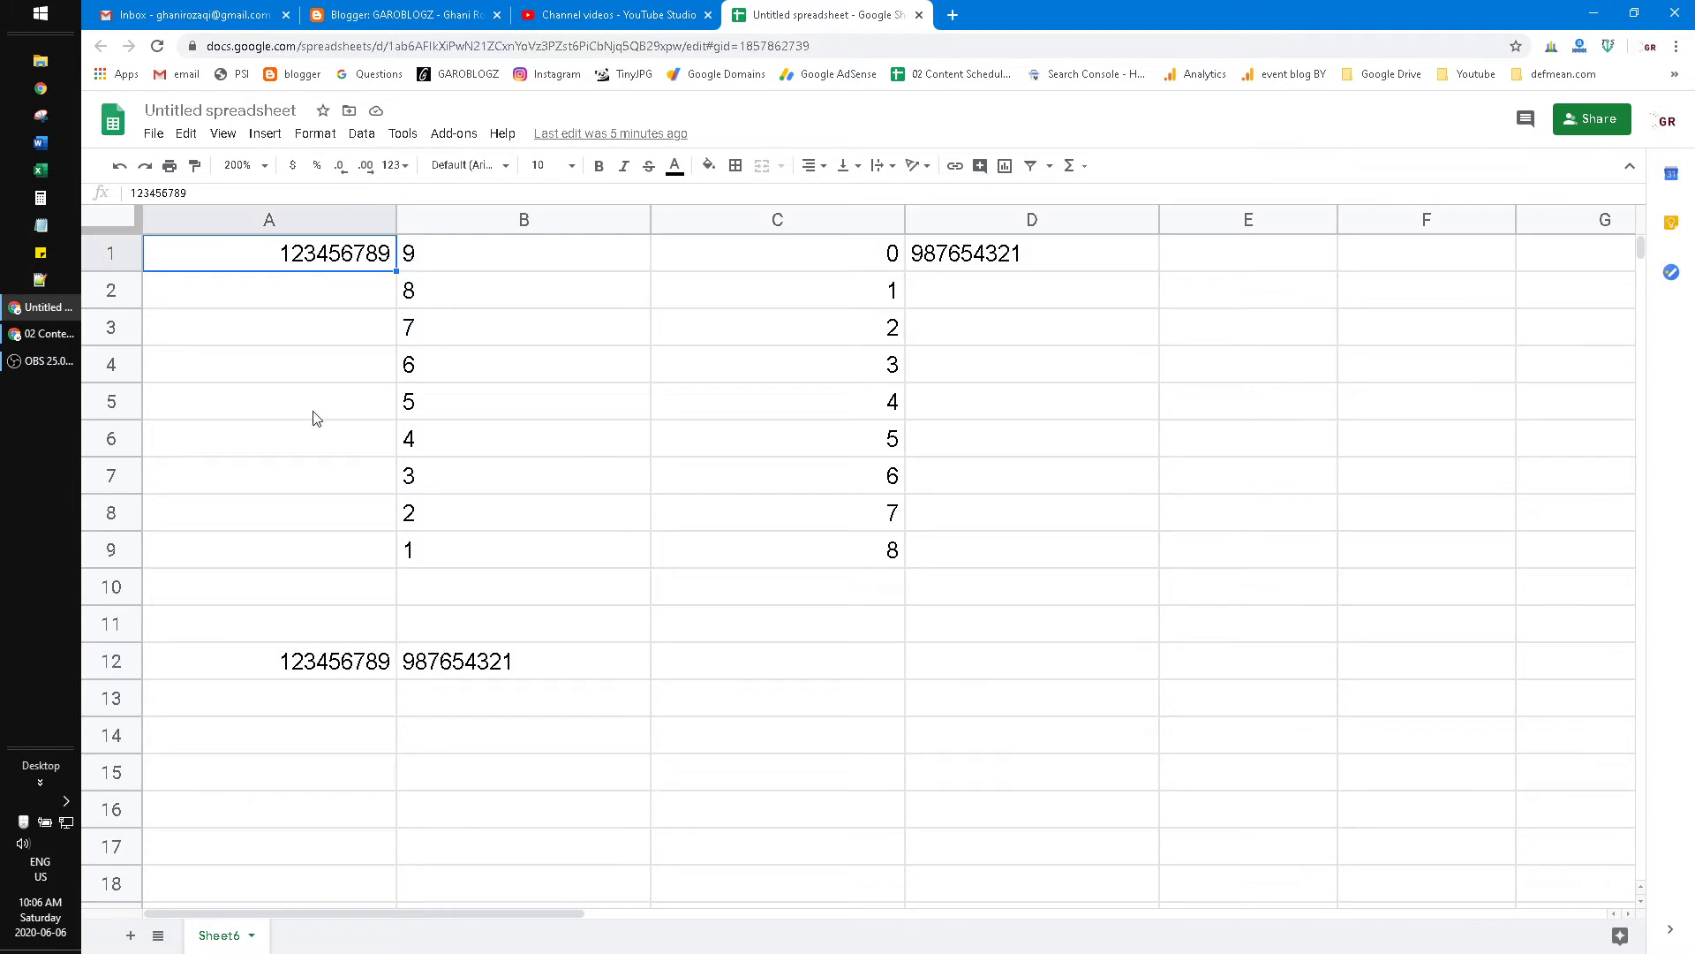
{"action": "type", "text": "ABCDE"}
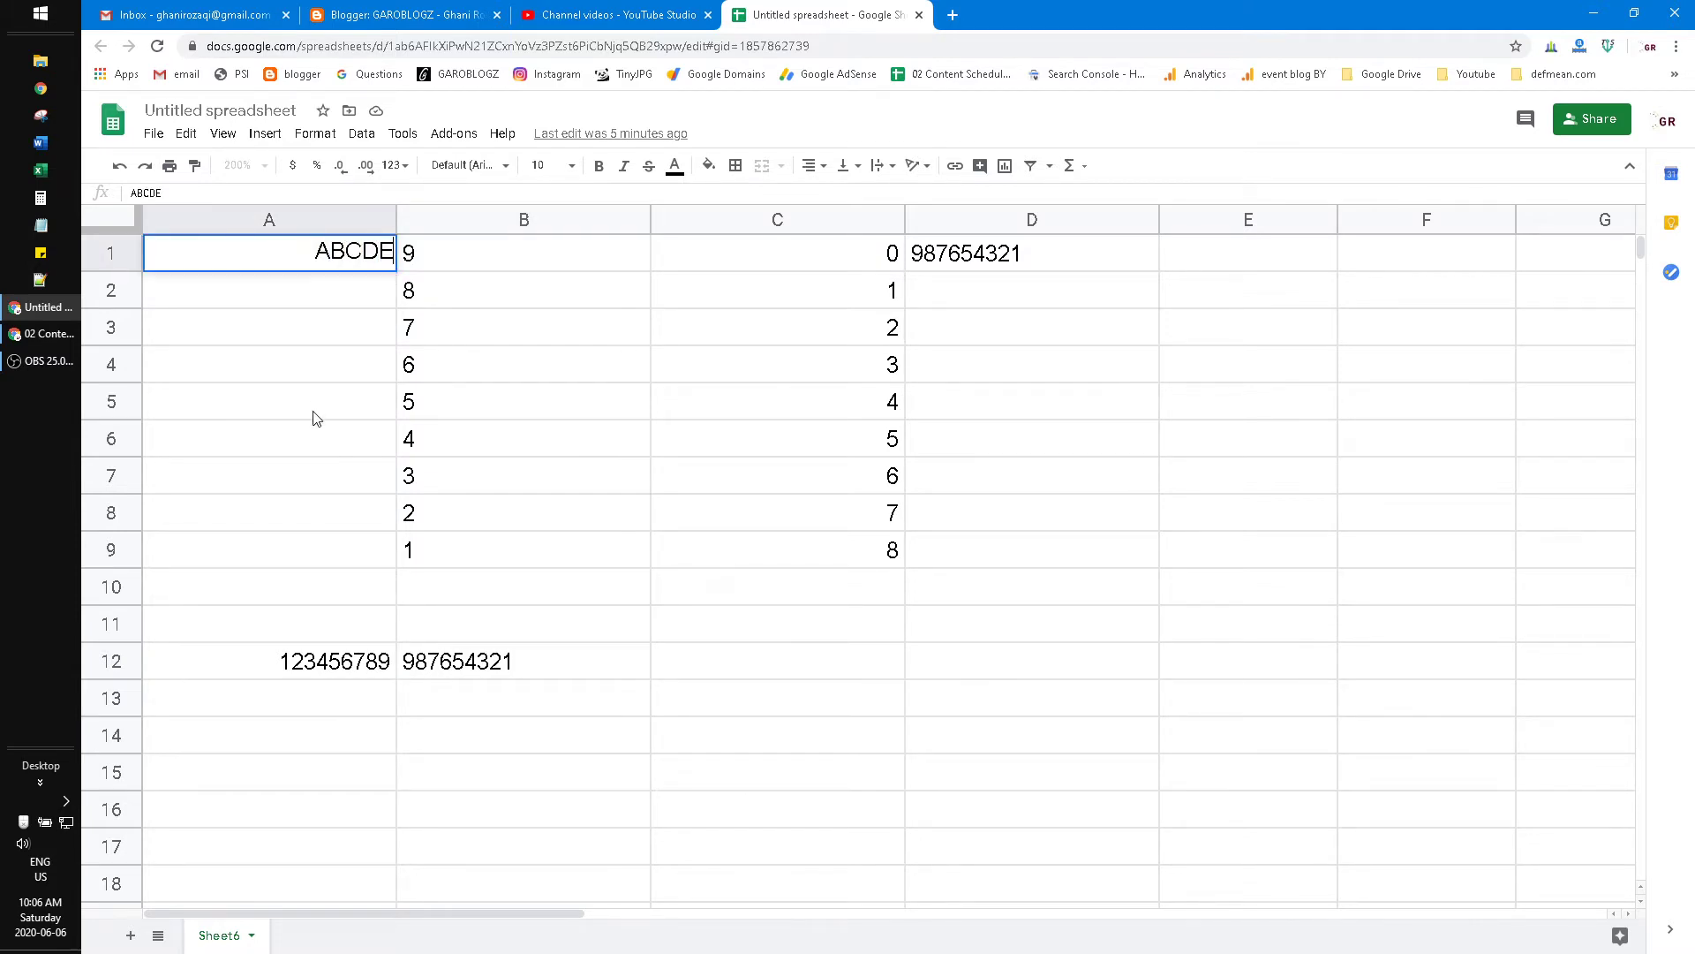
{"action": "key", "text": "Return"}
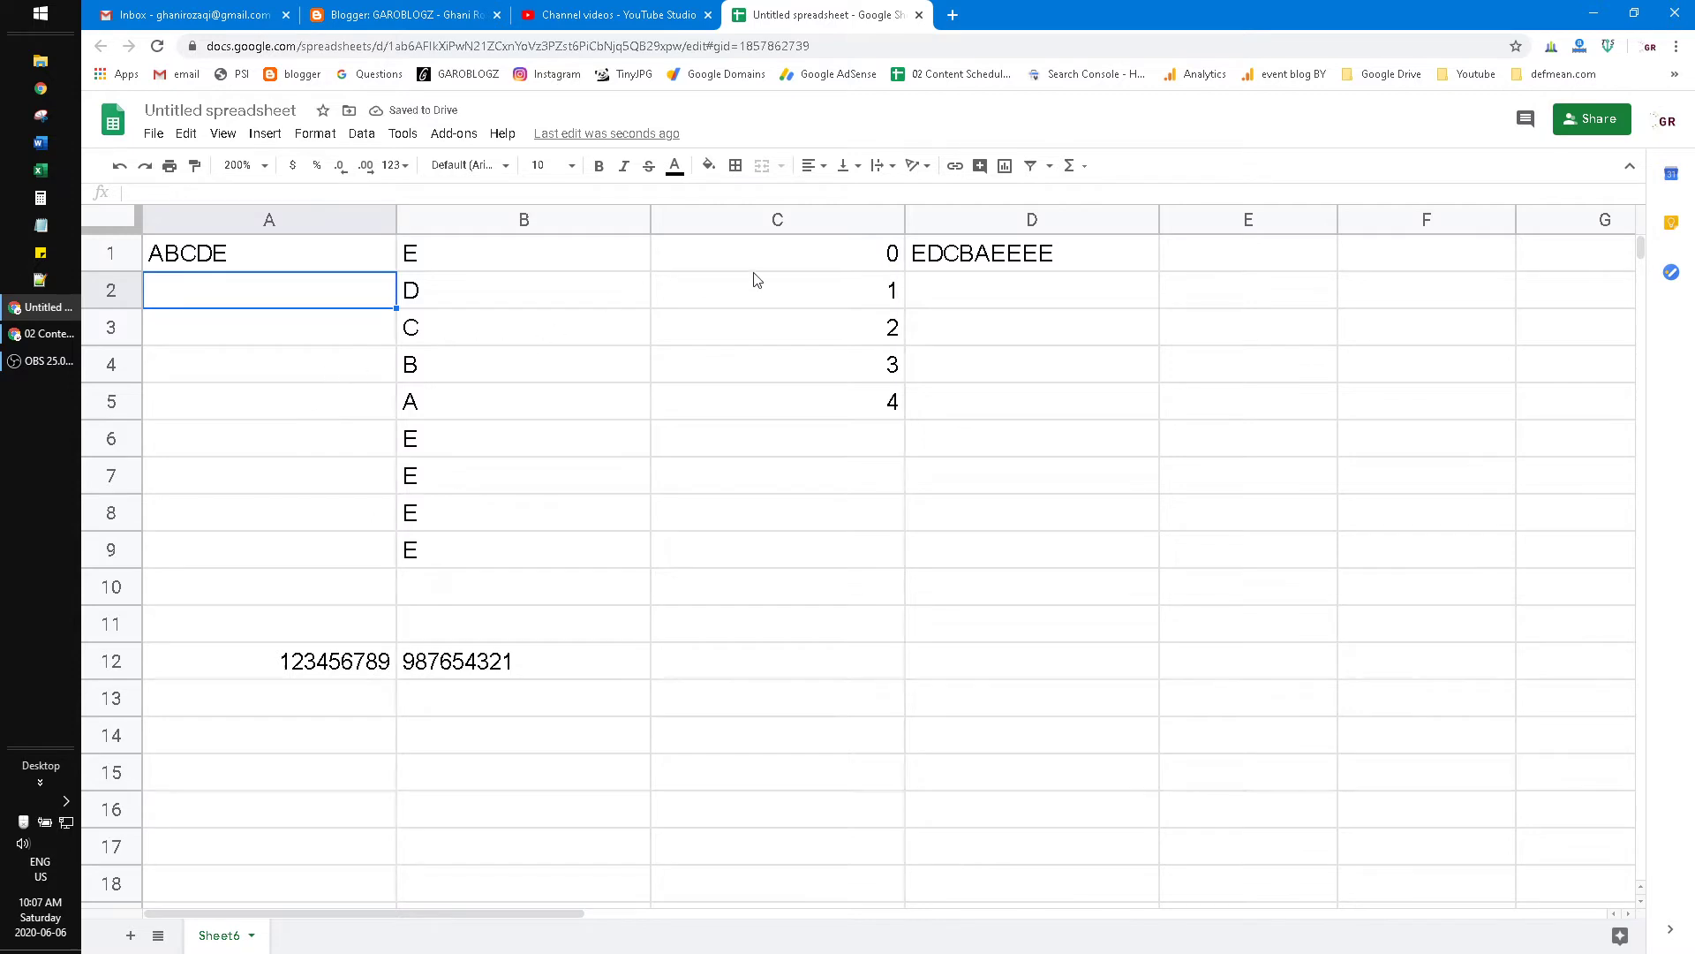
{"action": "left_click", "coordinate": [328, 259]}
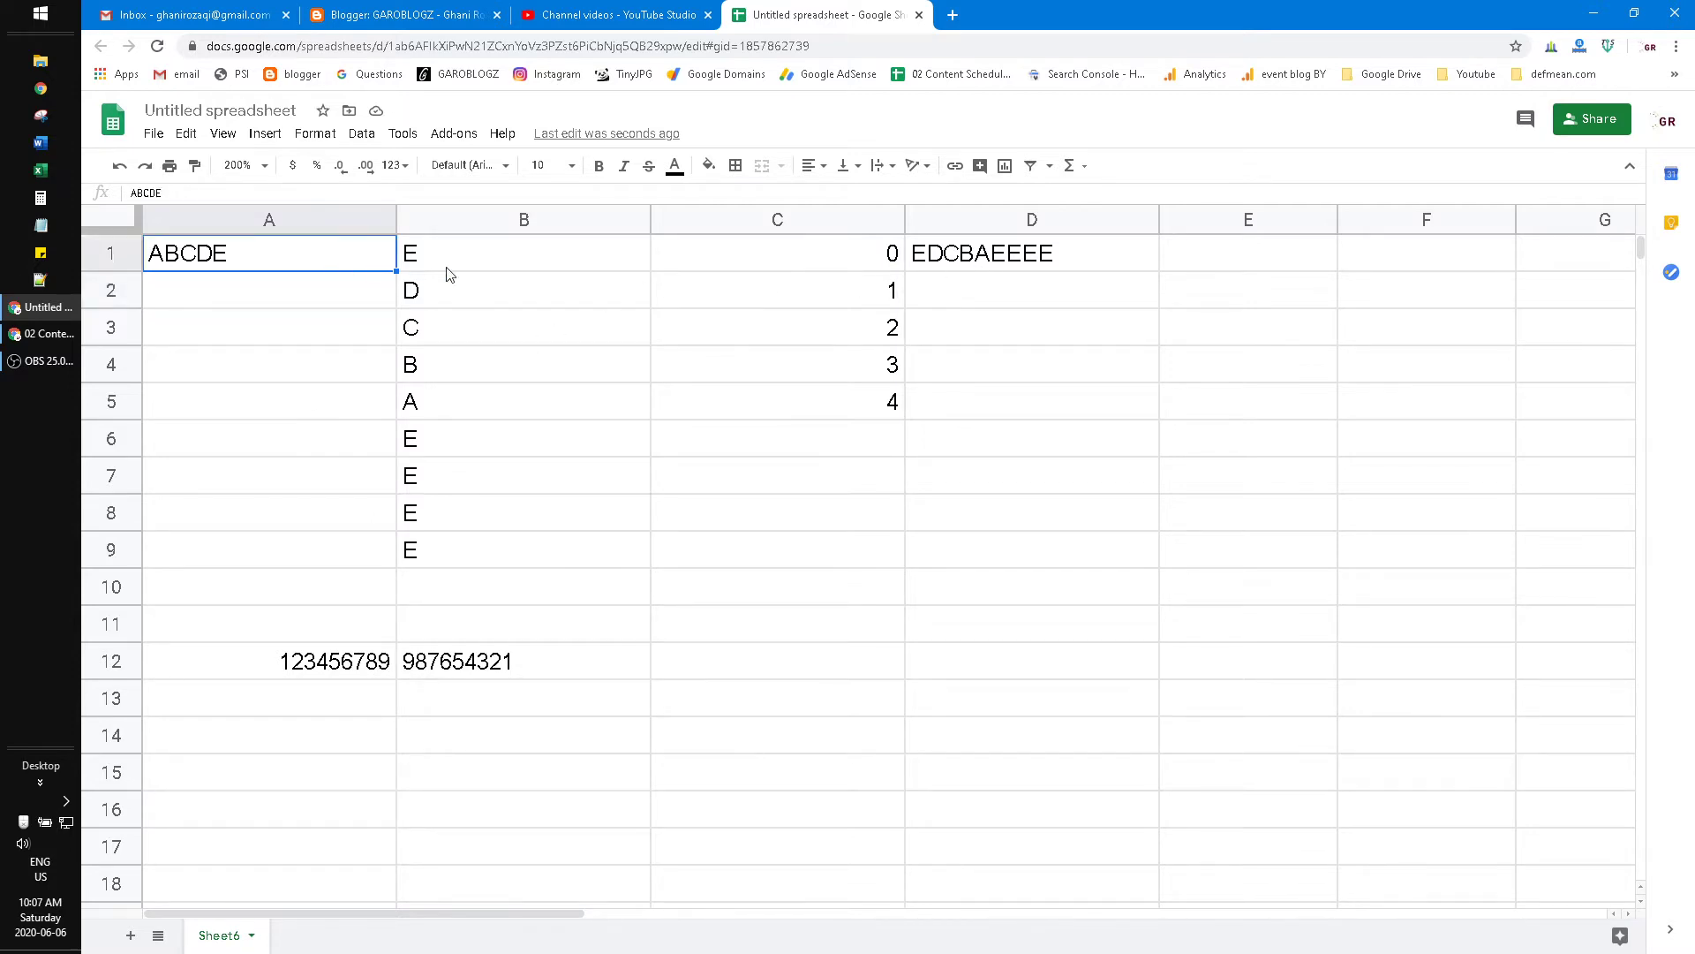
{"action": "left_click", "coordinate": [1009, 273]}
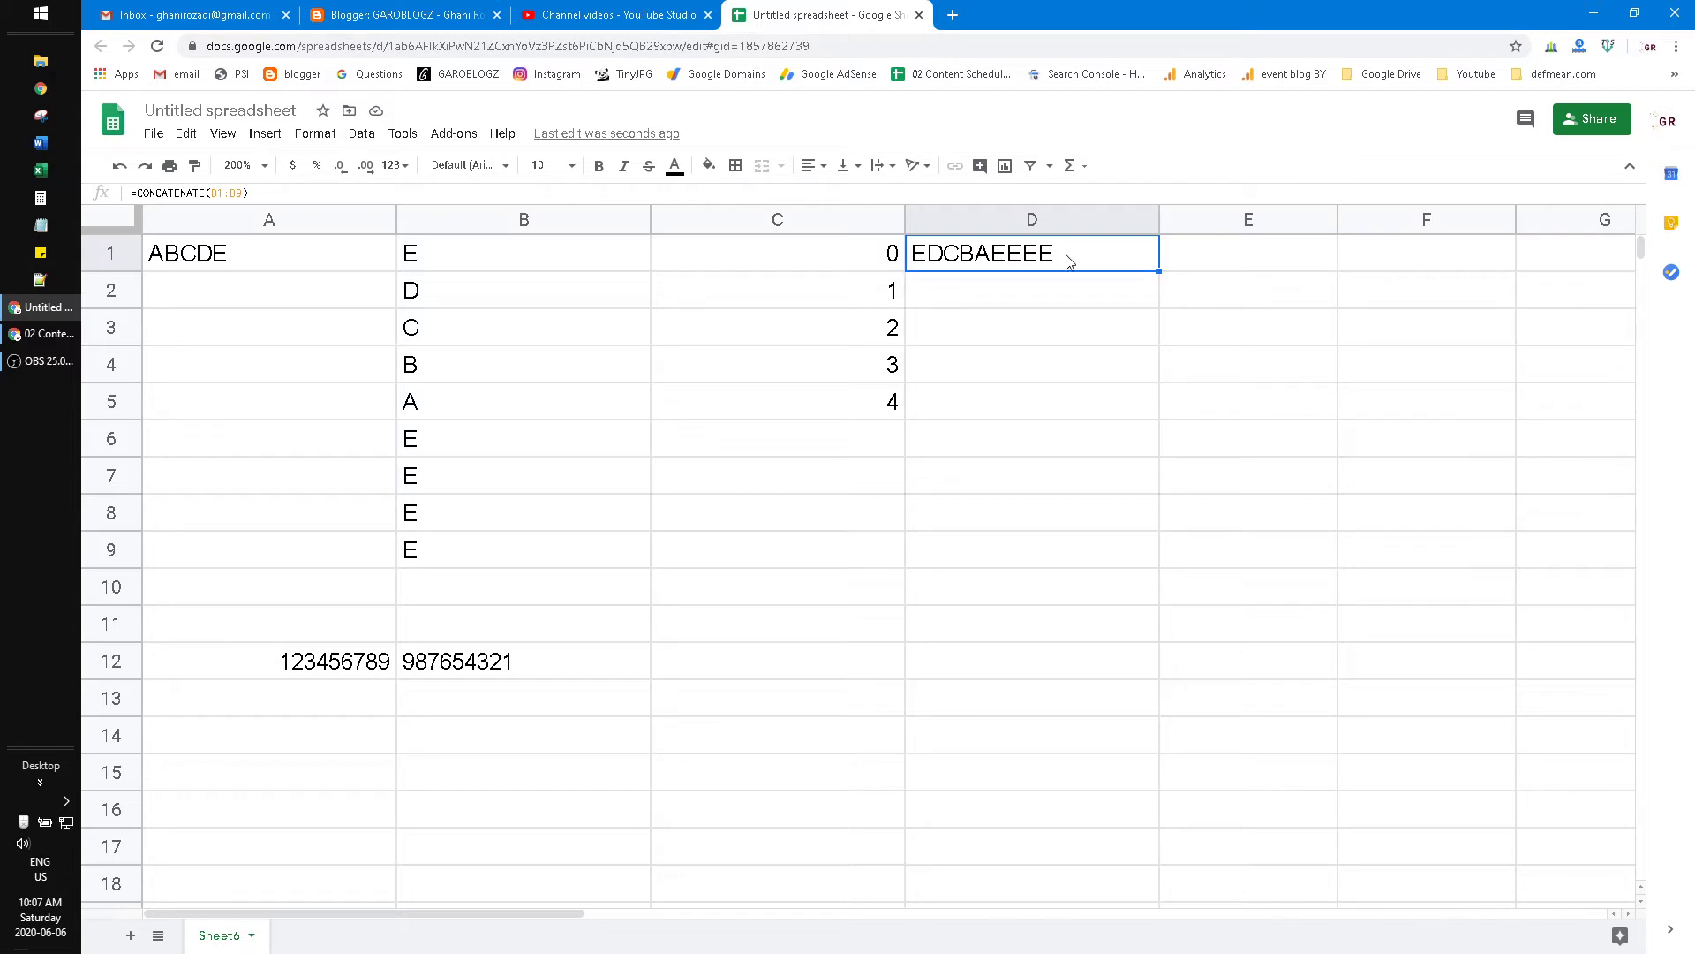
Delete the leftover E formulas in B6:B9.
{"action": "left_click", "coordinate": [509, 447]}
{"action": "left_click", "coordinate": [476, 486]}
{"action": "left_click", "coordinate": [462, 552]}
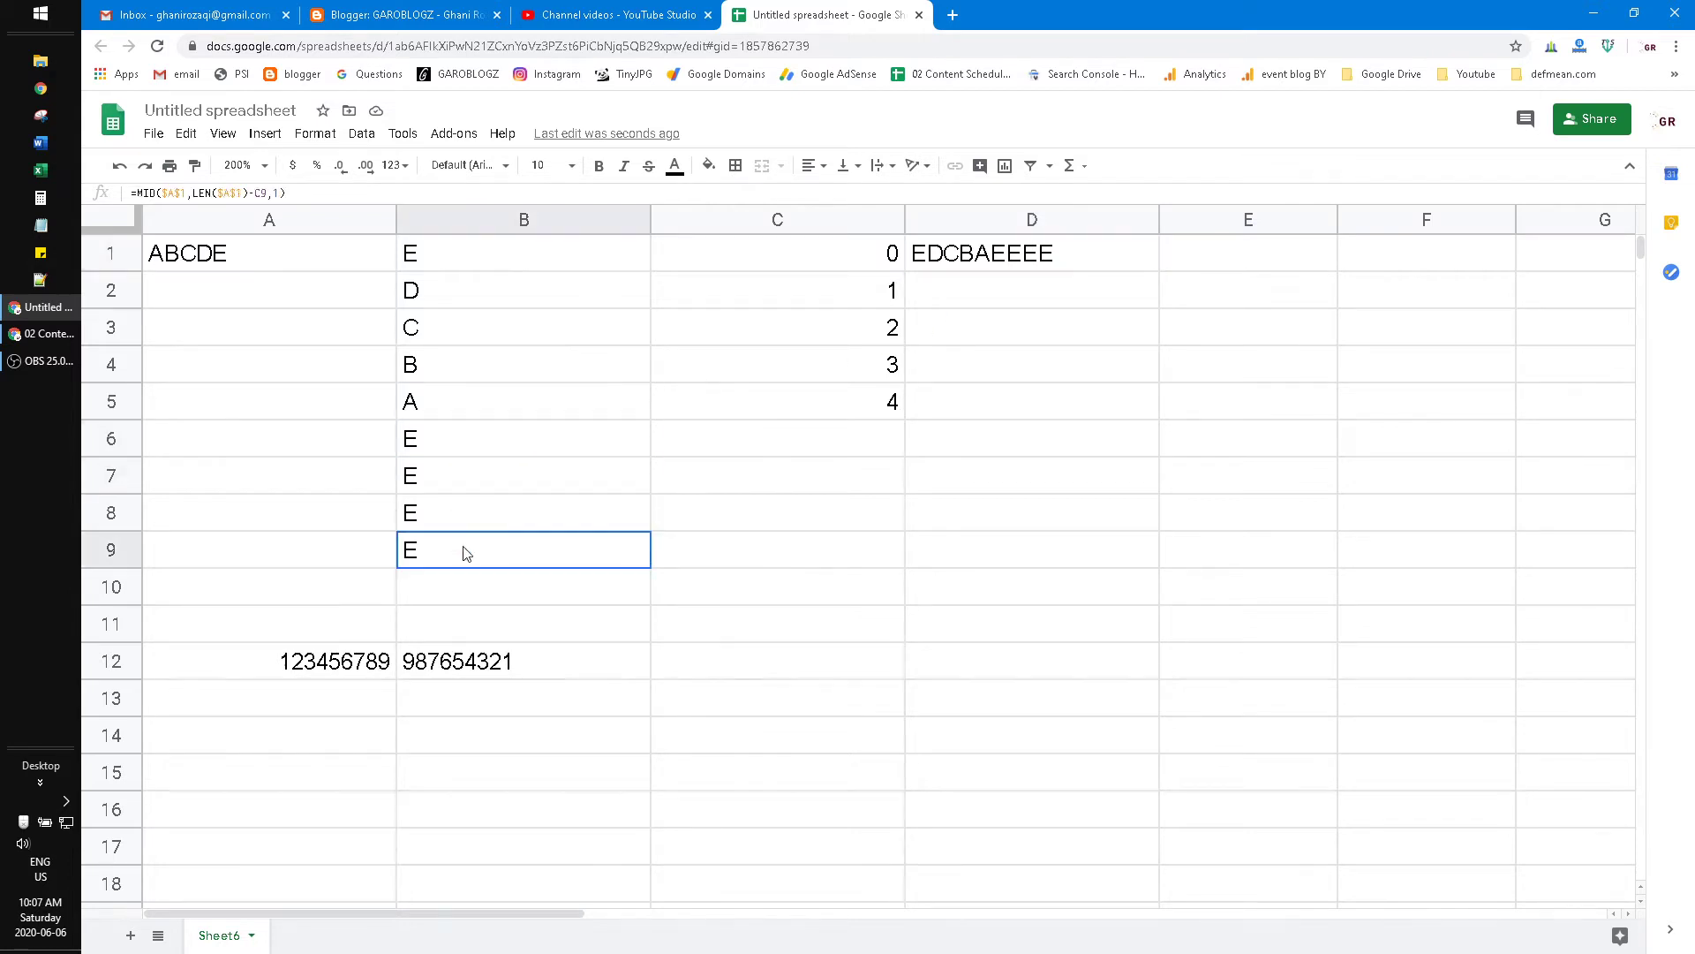
{"action": "left_click", "coordinate": [484, 450]}
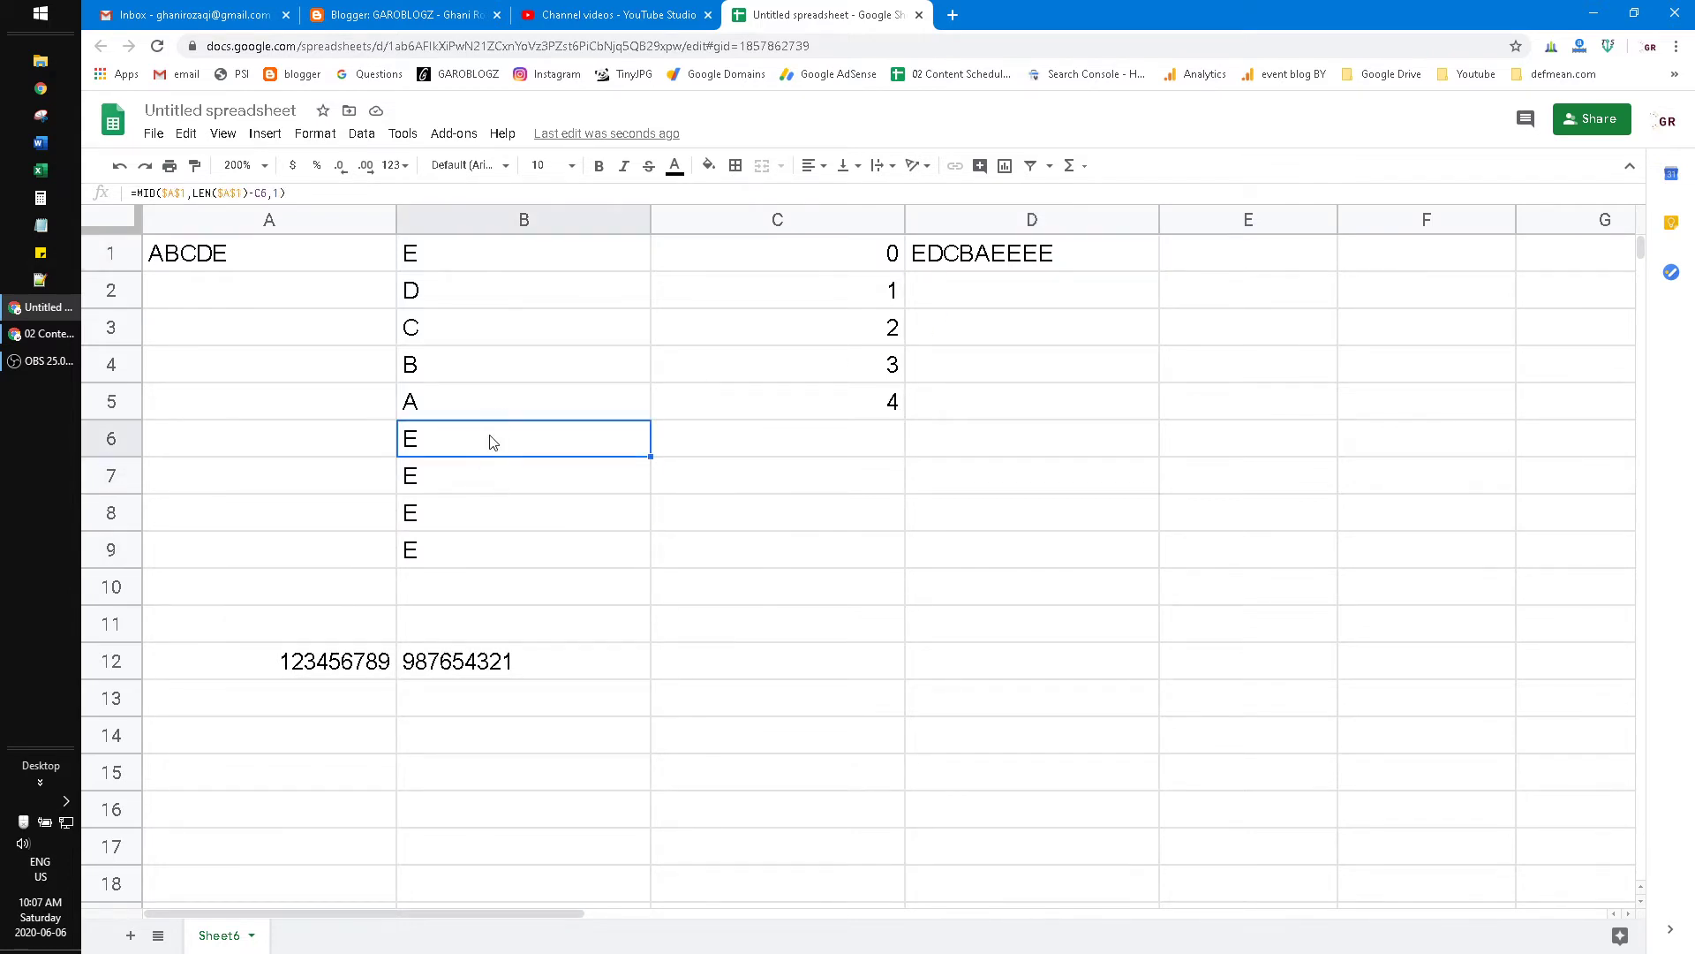
{"action": "left_click_drag", "start_coordinate": [492, 442], "coordinate": [478, 563]}
{"action": "key", "text": "Delete"}
{"action": "left_click", "coordinate": [316, 274]}
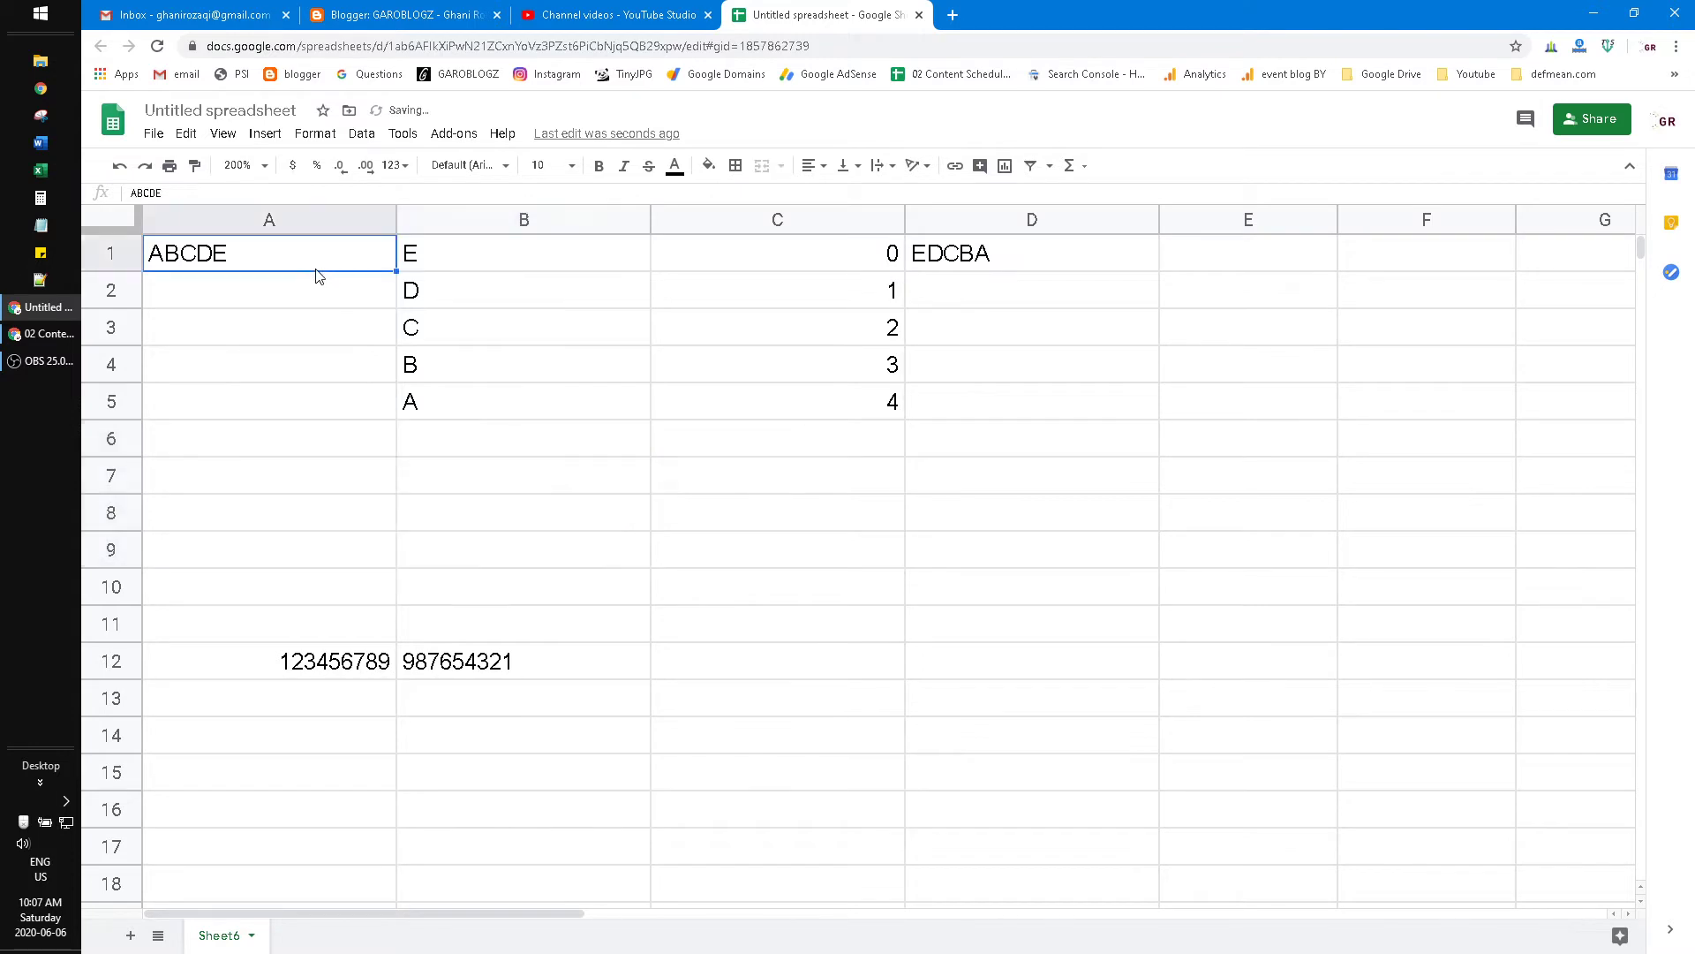
{"action": "left_click", "coordinate": [468, 259]}
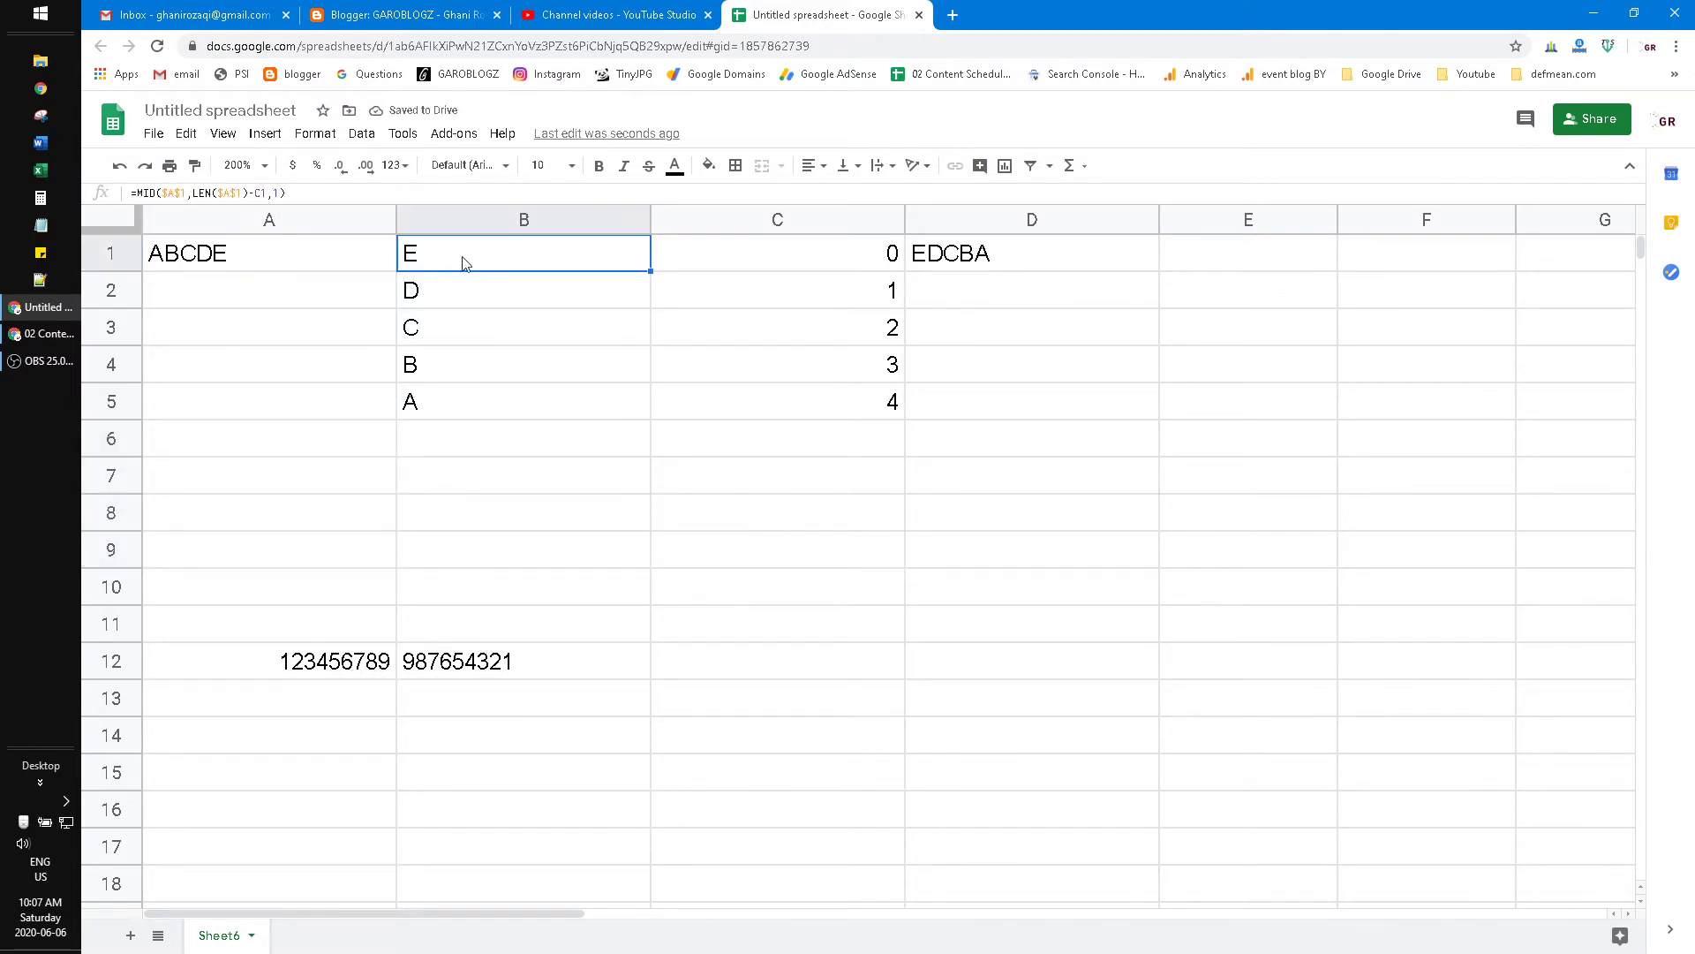
{"action": "double_click", "coordinate": [415, 268]}
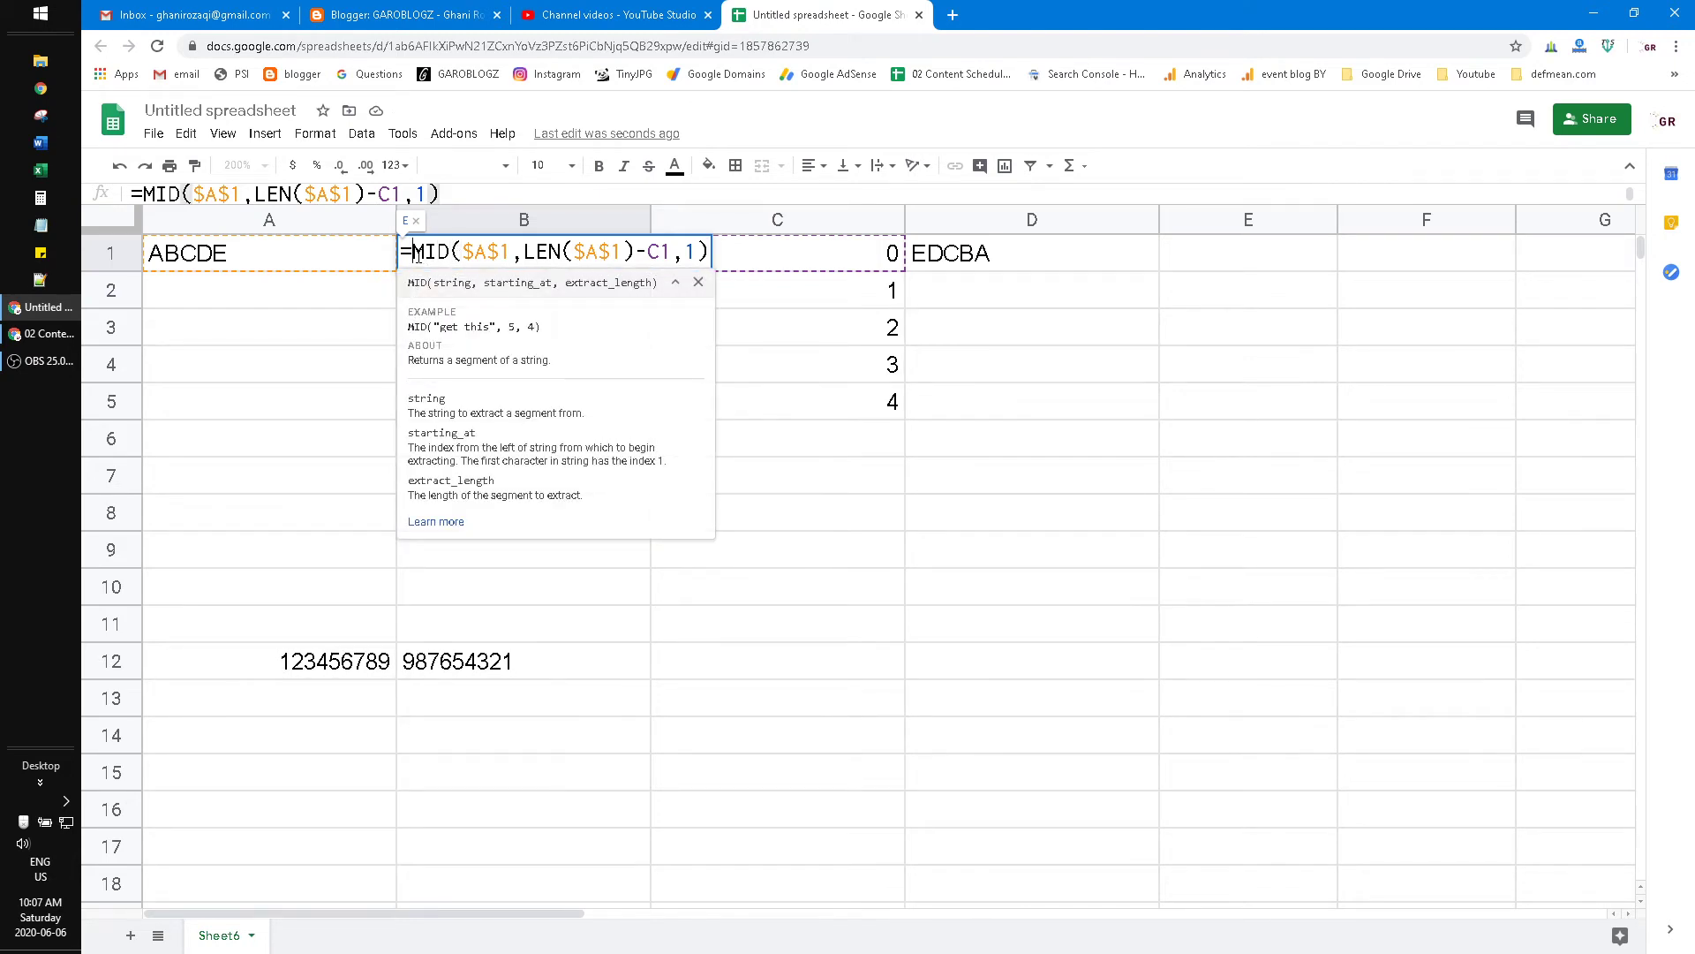
{"action": "double_click", "coordinate": [433, 253]}
{"action": "left_click", "coordinate": [487, 254]}
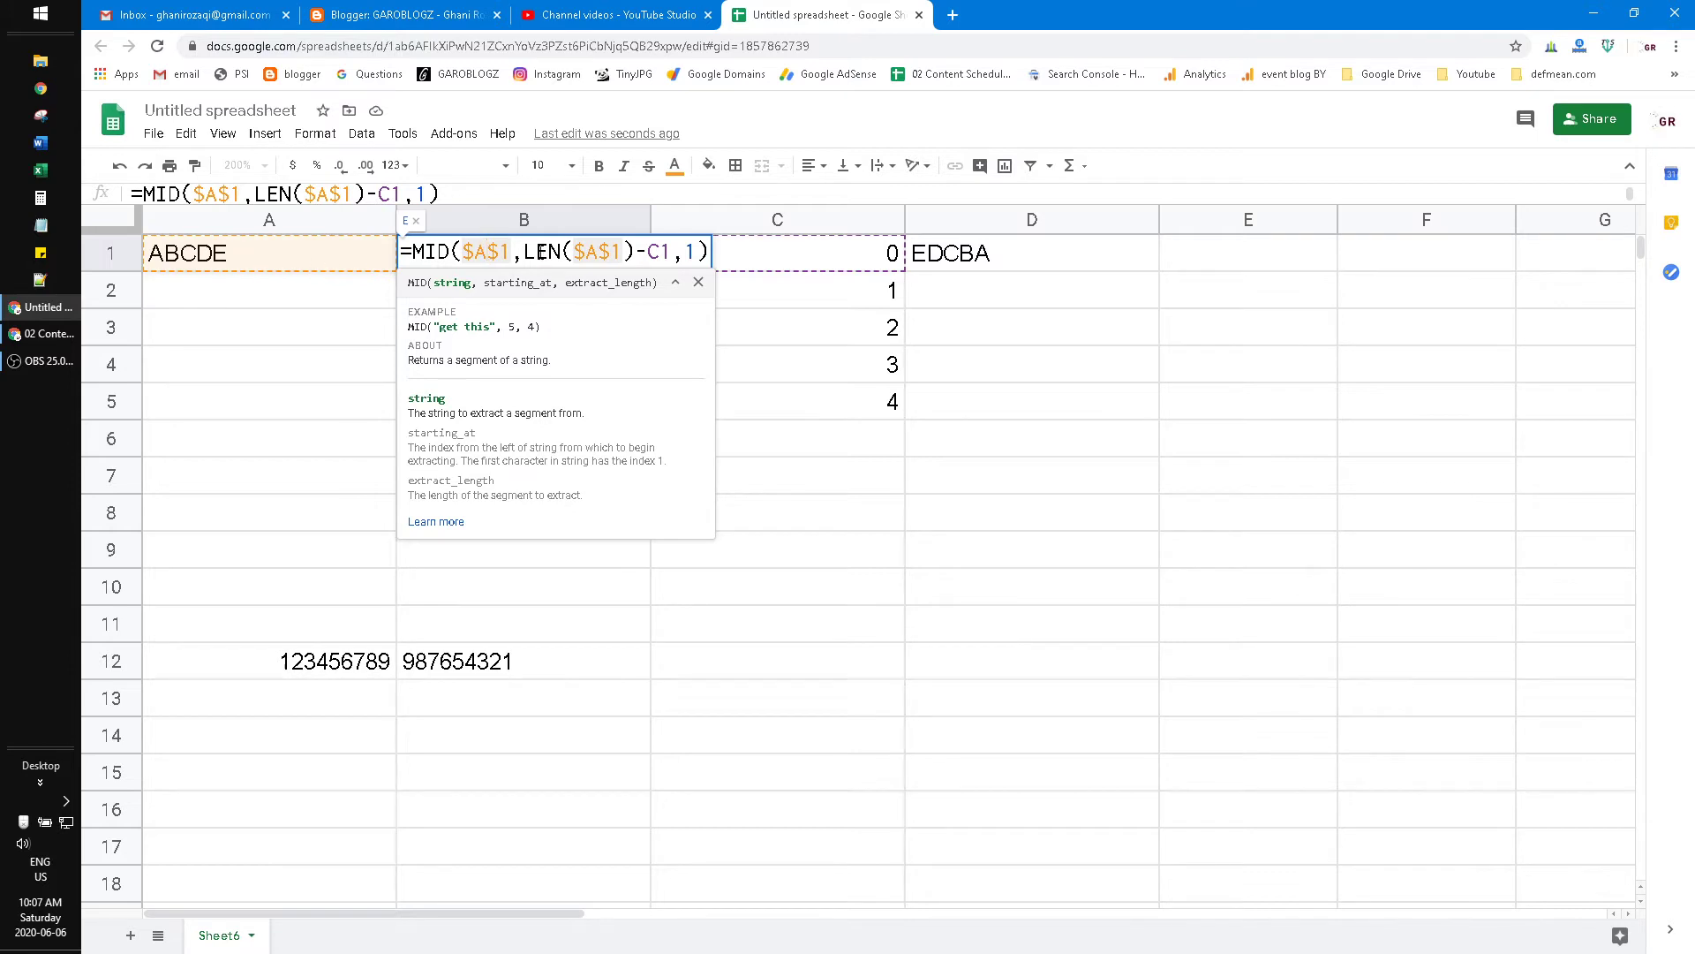
{"action": "left_click_drag", "start_coordinate": [525, 253], "coordinate": [634, 259]}
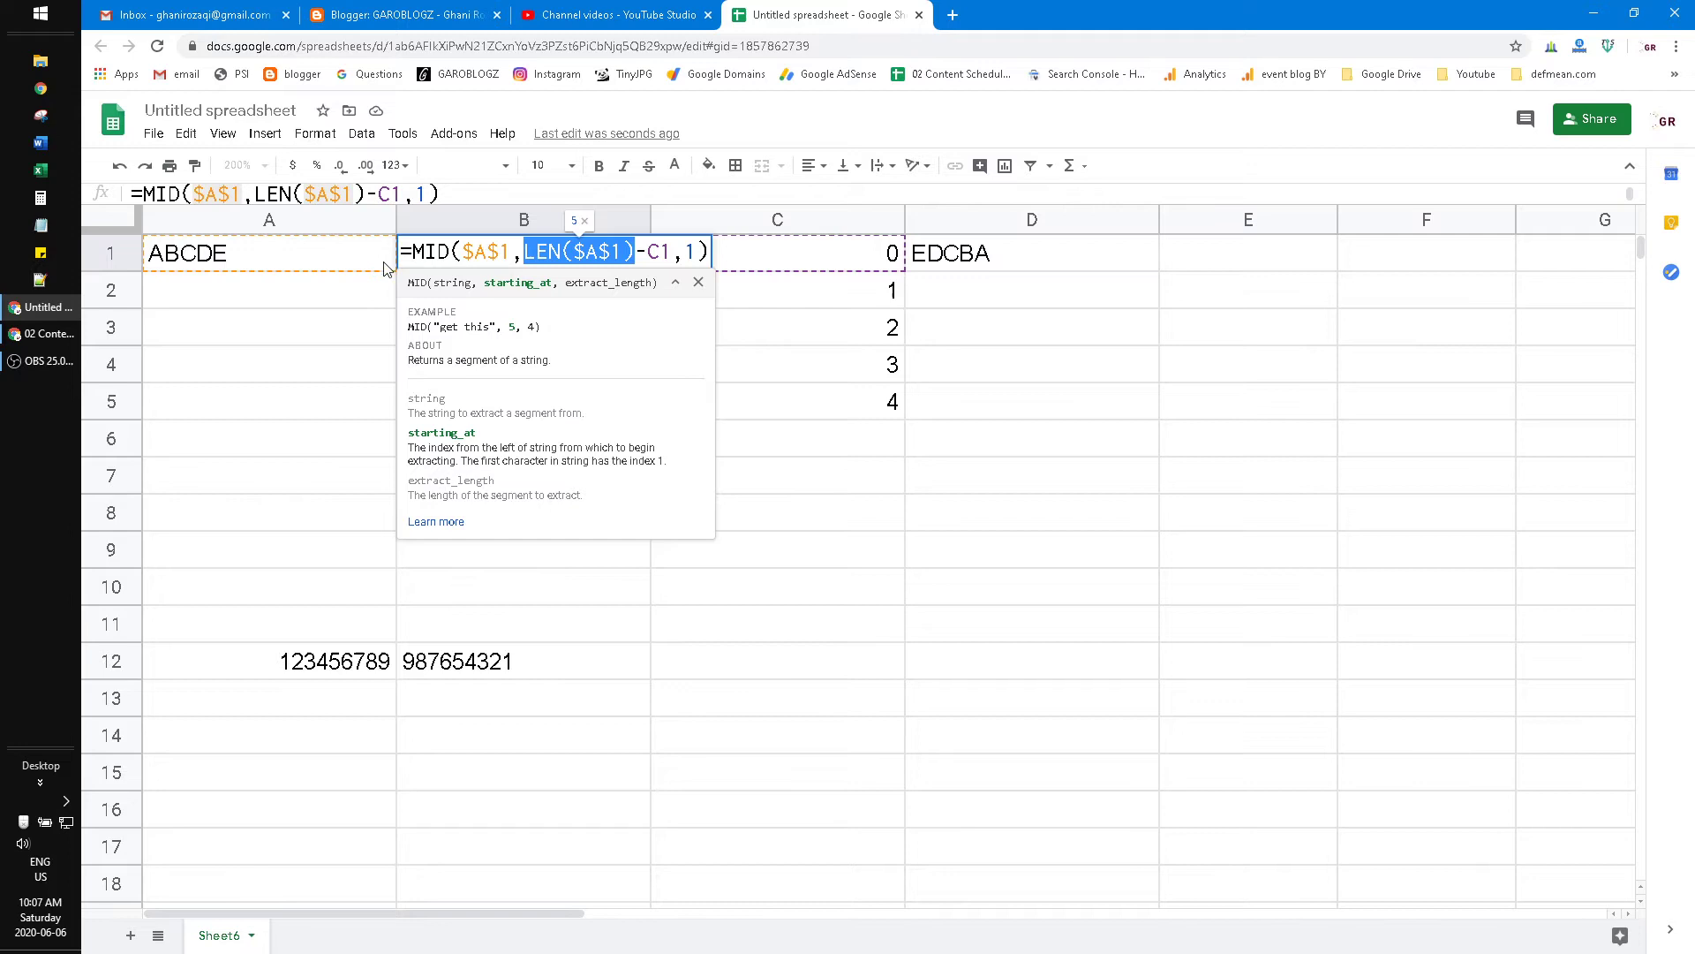
{"action": "left_click_drag", "start_coordinate": [650, 255], "coordinate": [669, 254]}
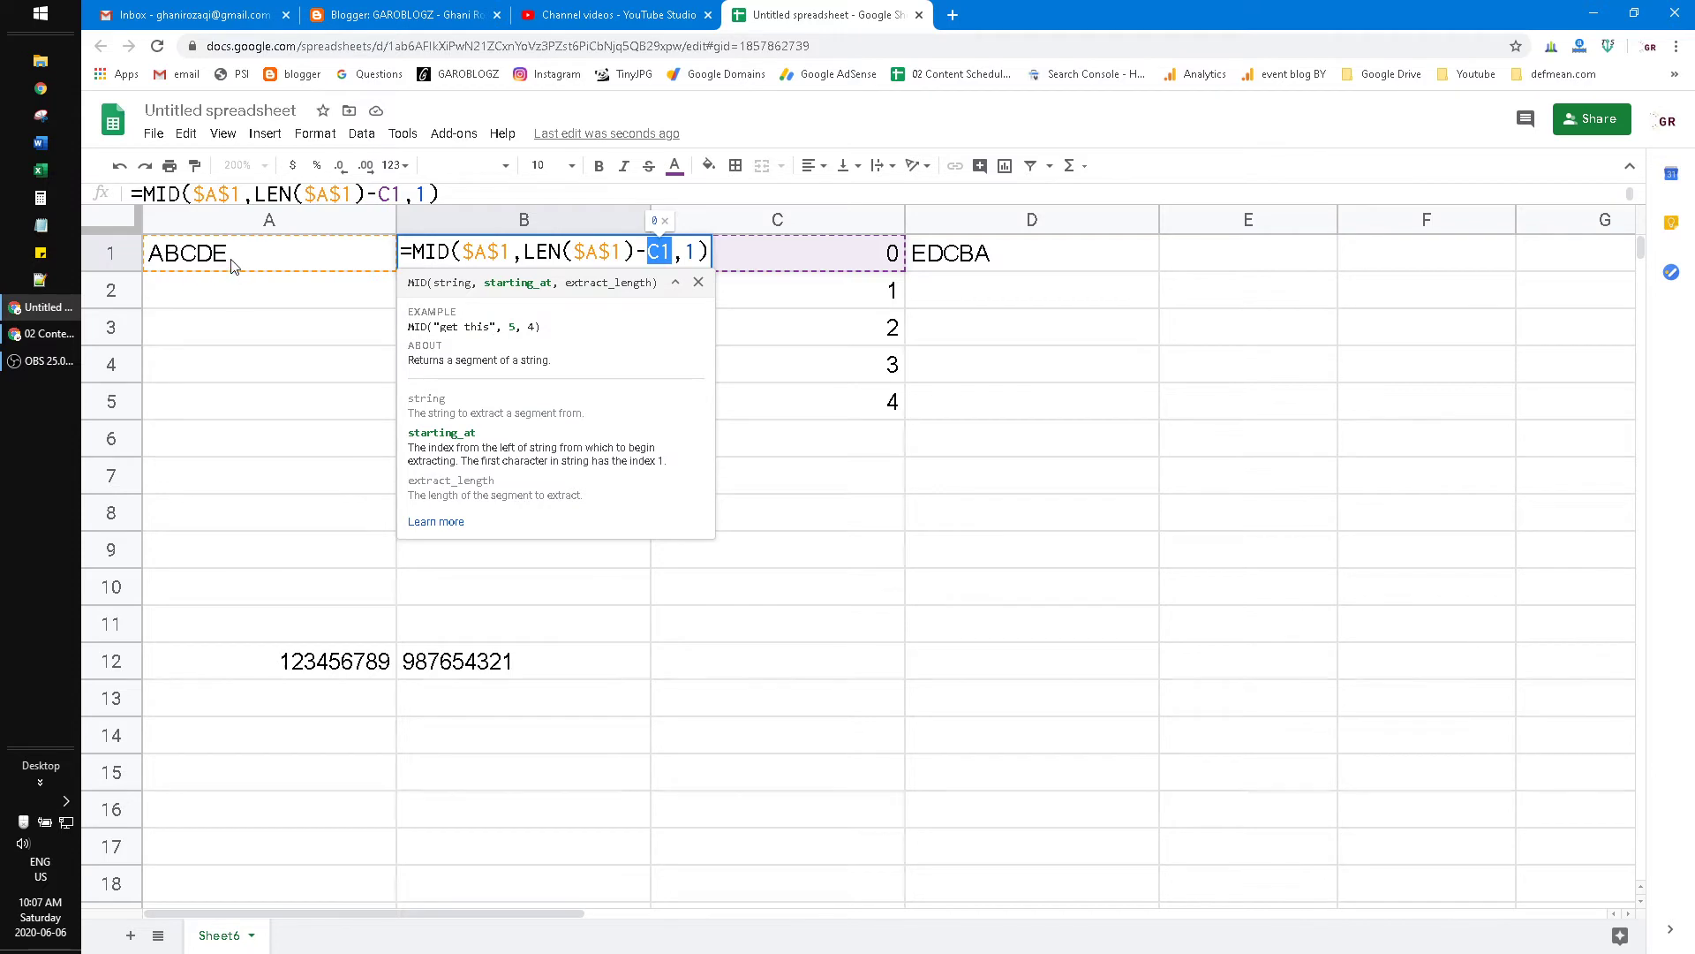
{"action": "left_click", "coordinate": [691, 254]}
{"action": "double_click", "coordinate": [690, 254]}
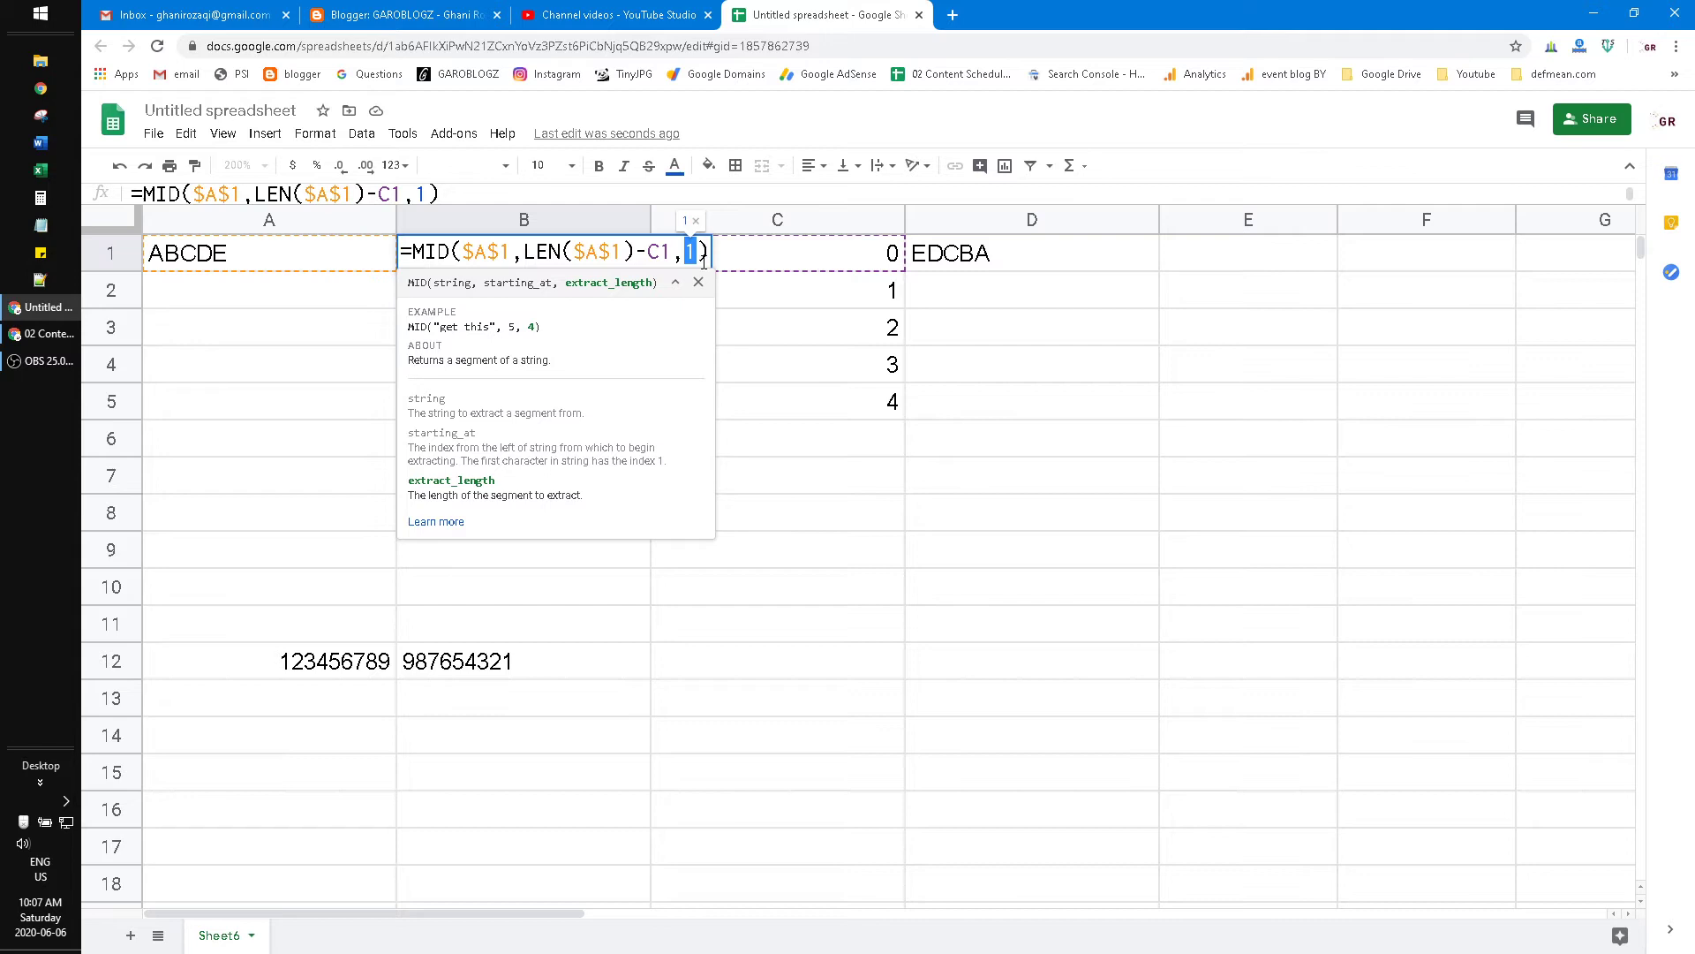
{"action": "double_click", "coordinate": [655, 253]}
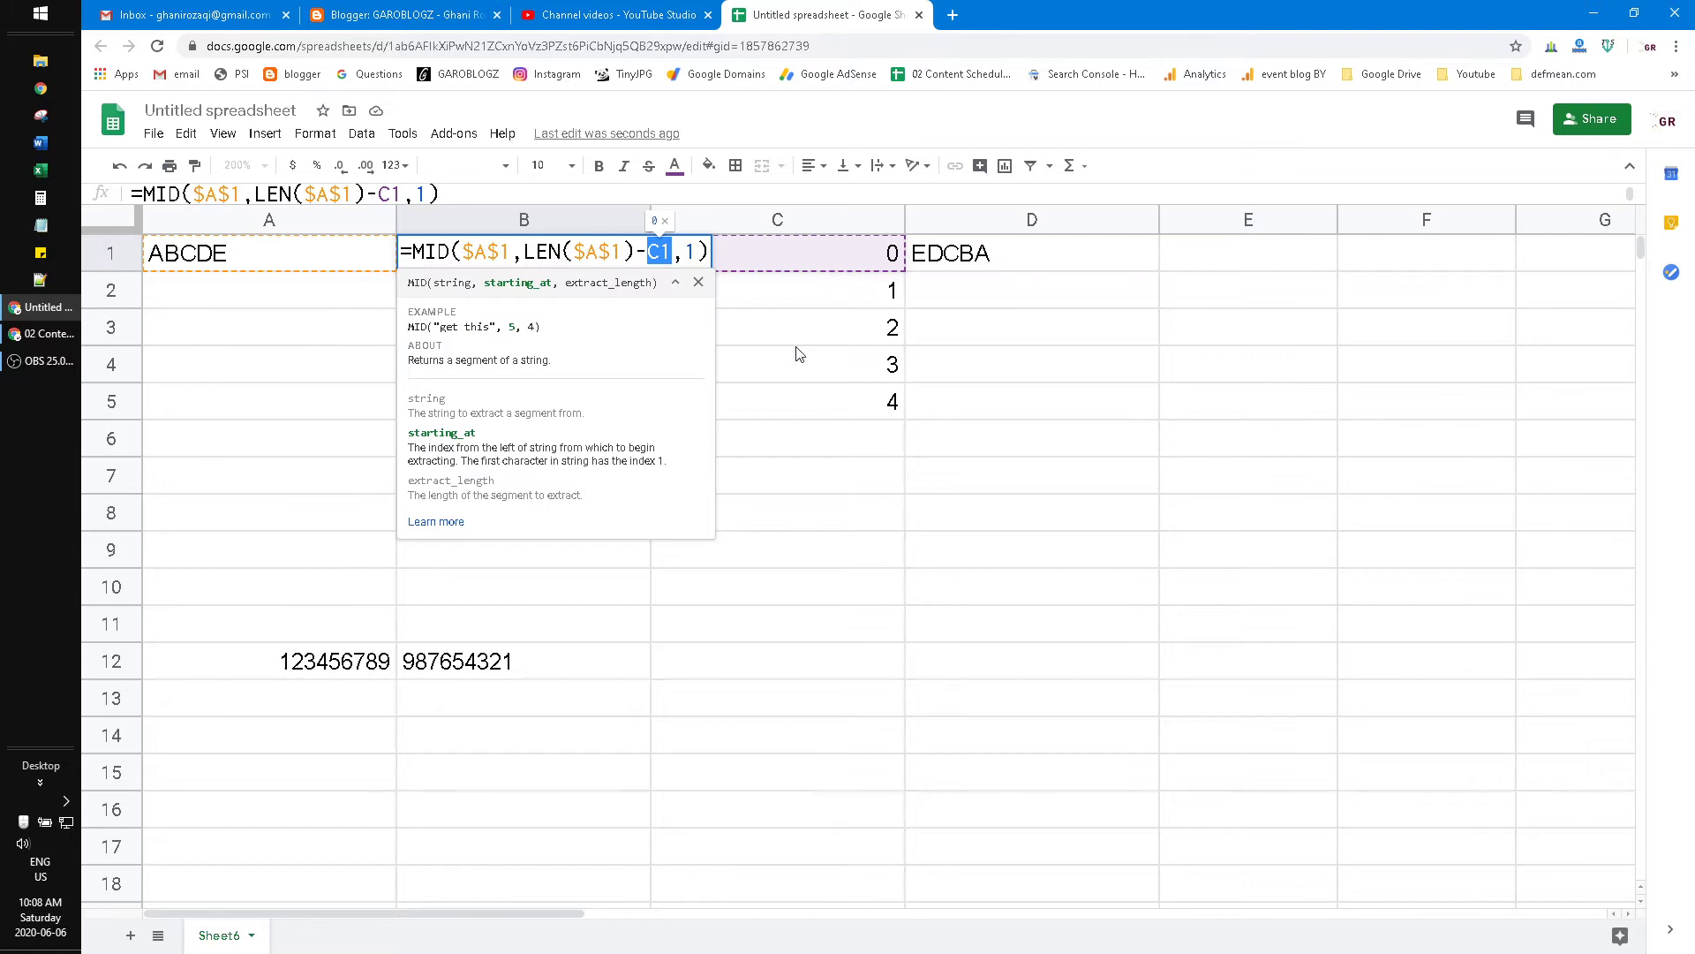
{"action": "key", "text": "Return"}
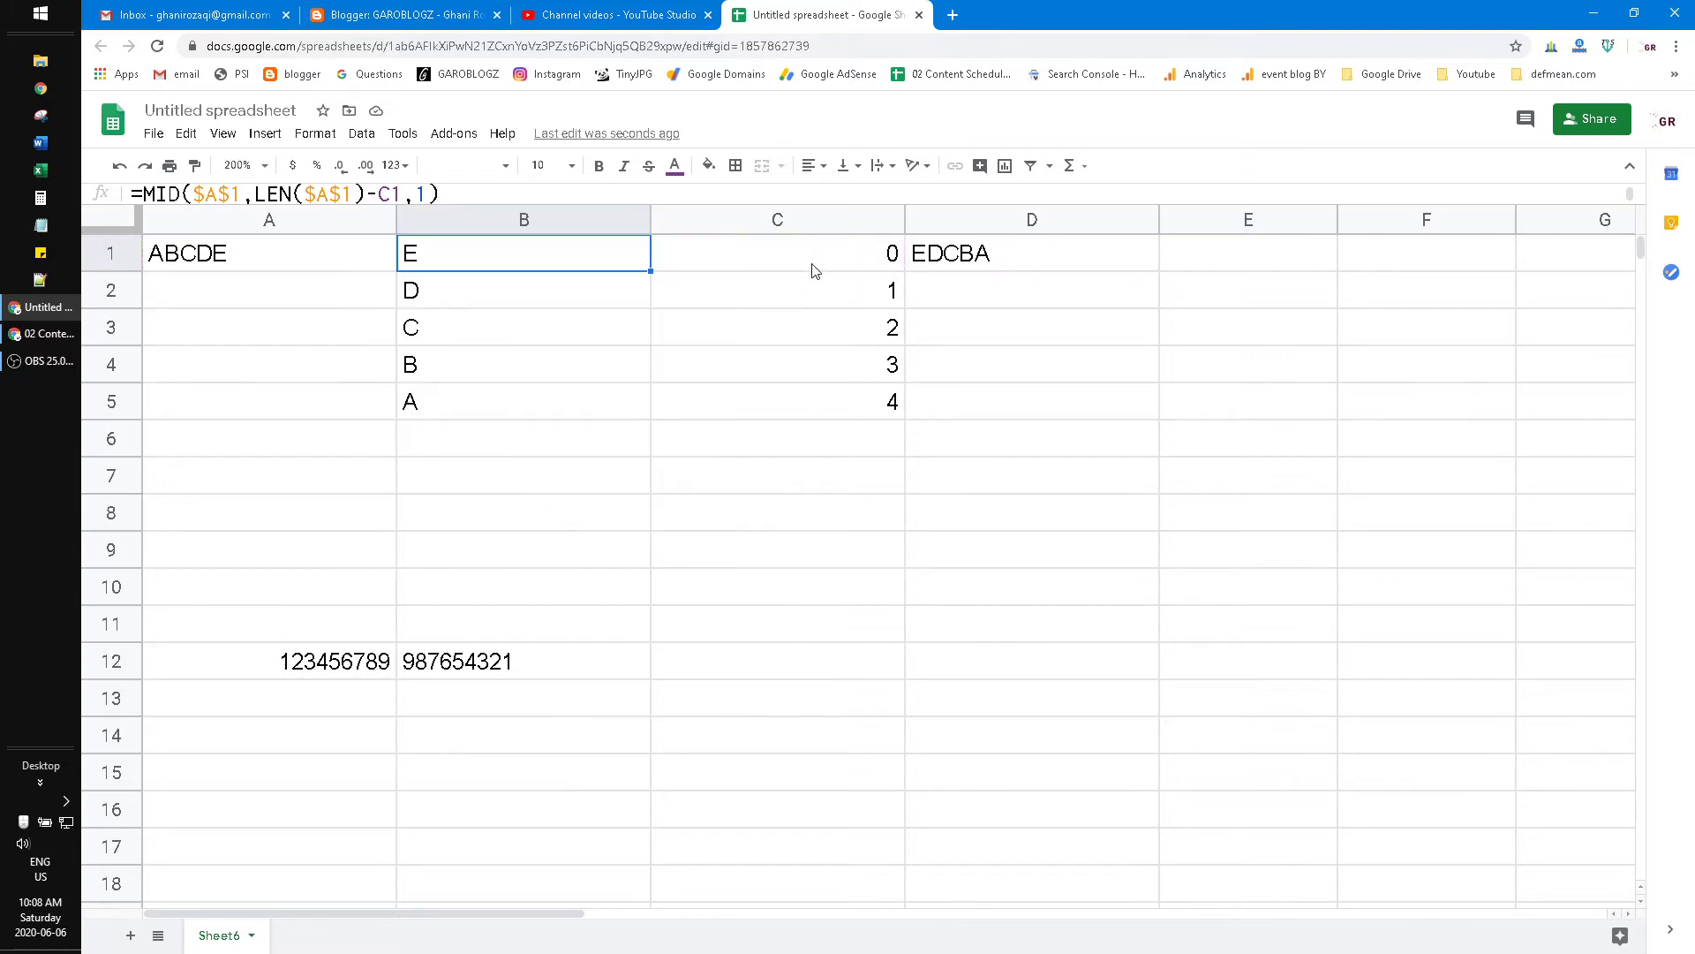
{"action": "left_click", "coordinate": [813, 264]}
{"action": "key", "text": "F2"}
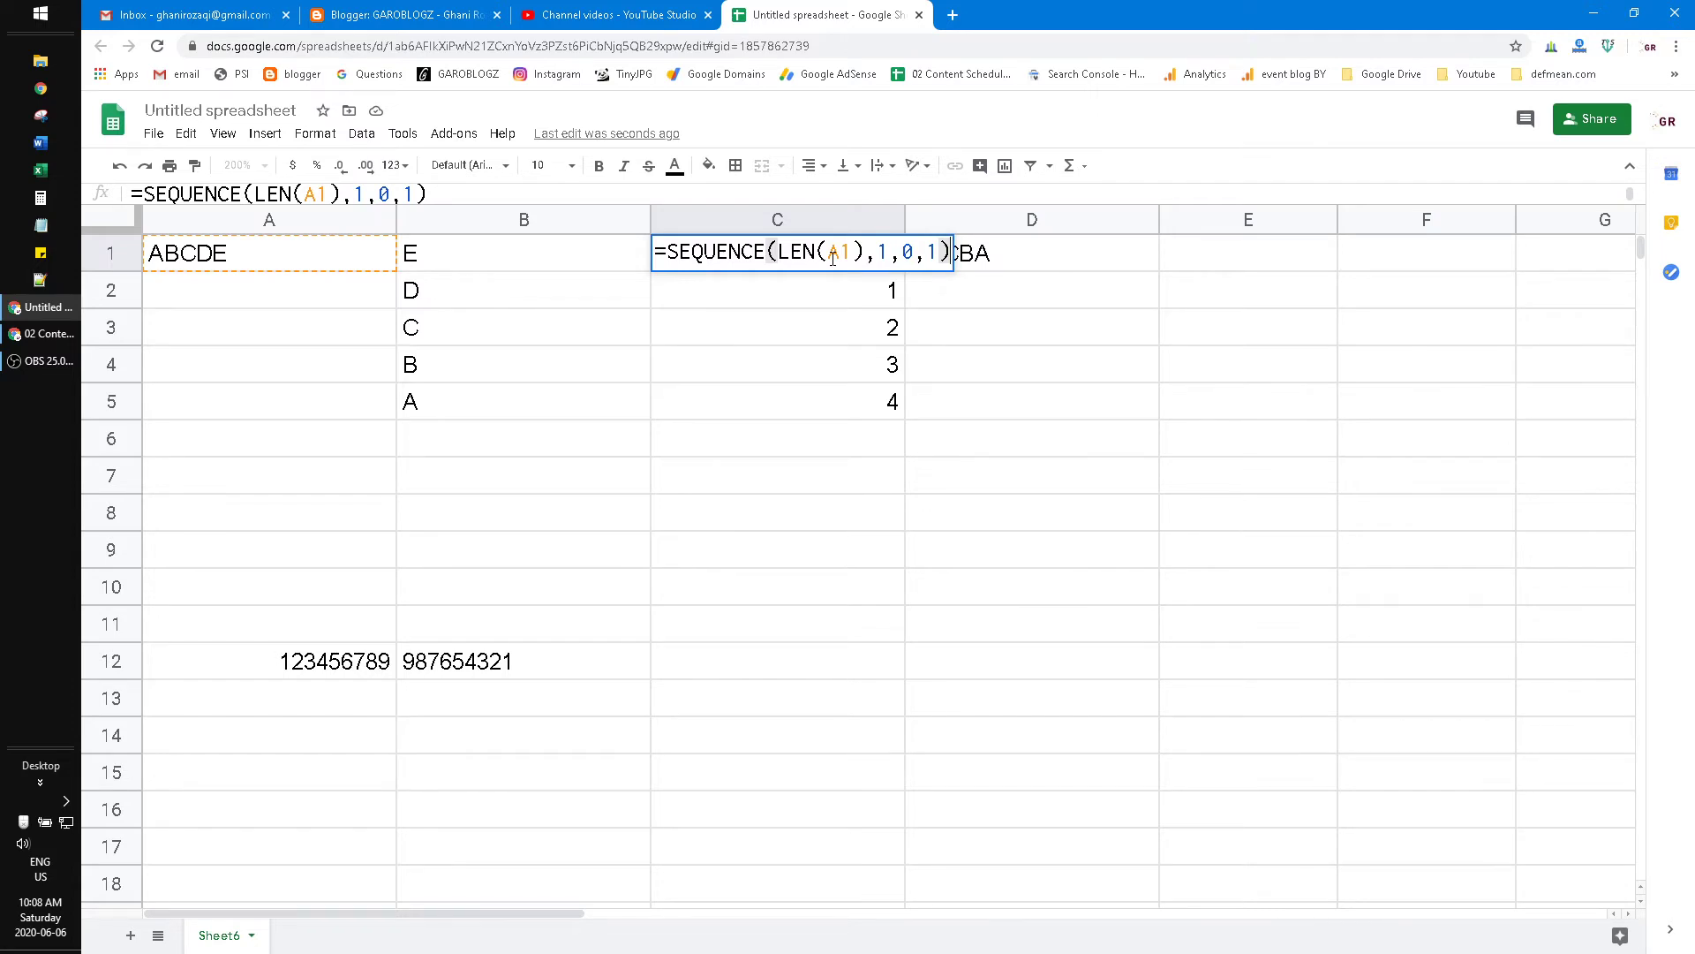
{"action": "left_click", "coordinate": [707, 256]}
{"action": "left_click_drag", "start_coordinate": [766, 256], "coordinate": [863, 256]}
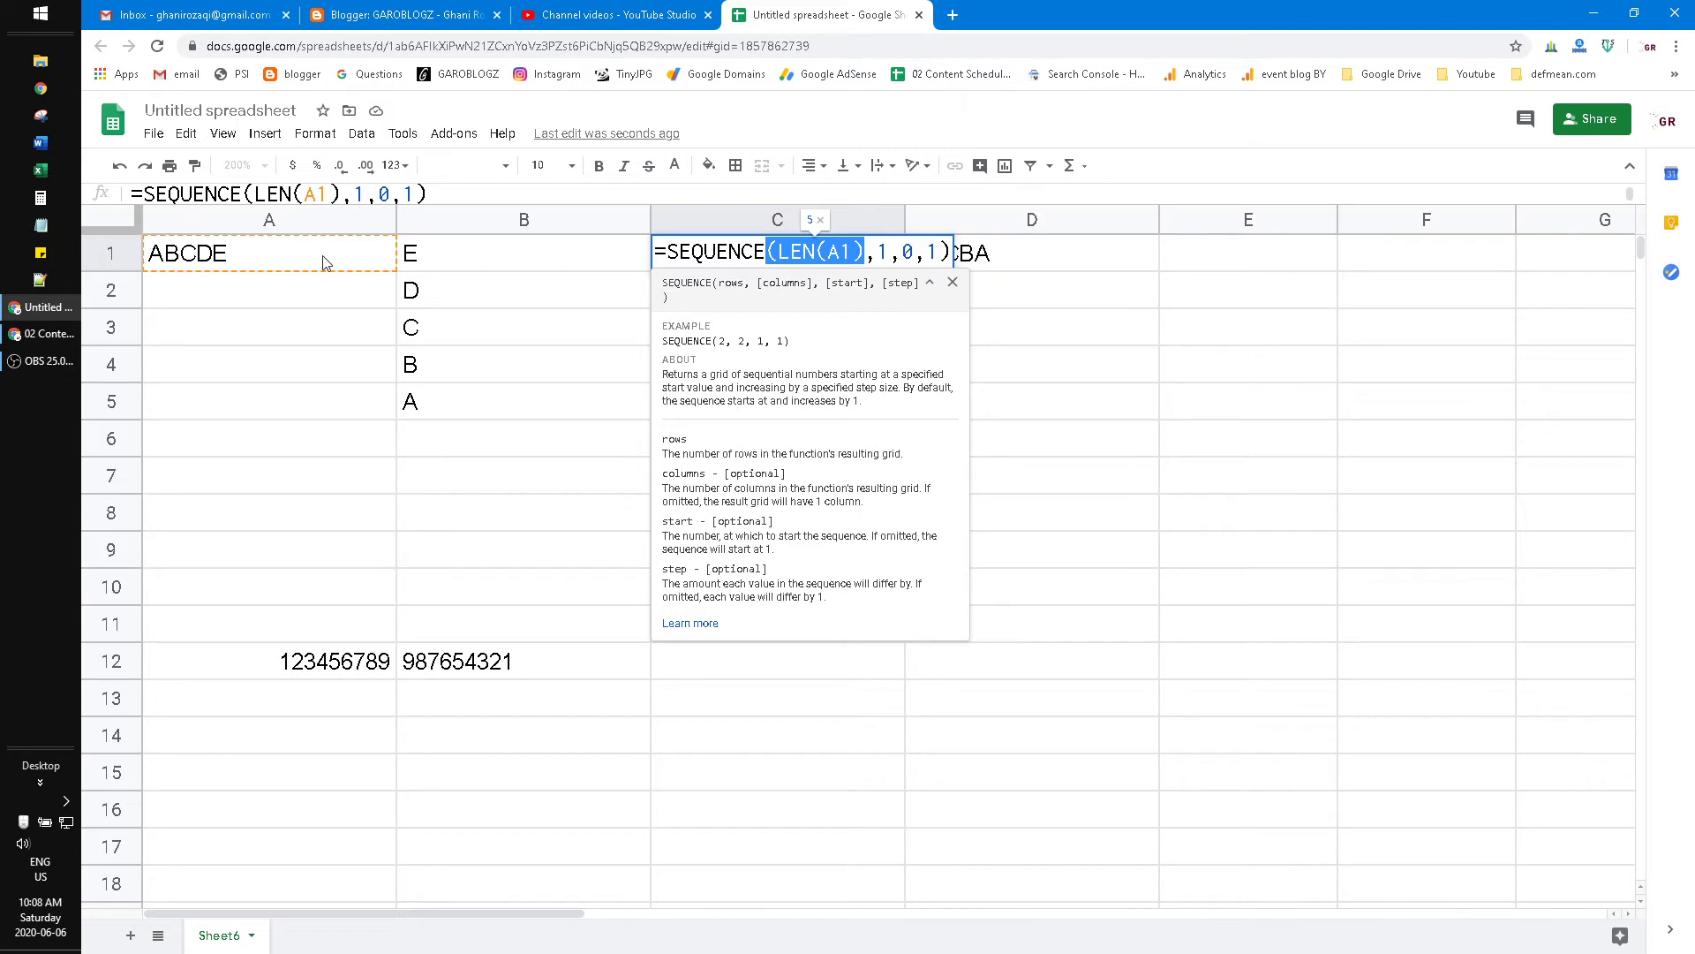
{"action": "double_click", "coordinate": [882, 254]}
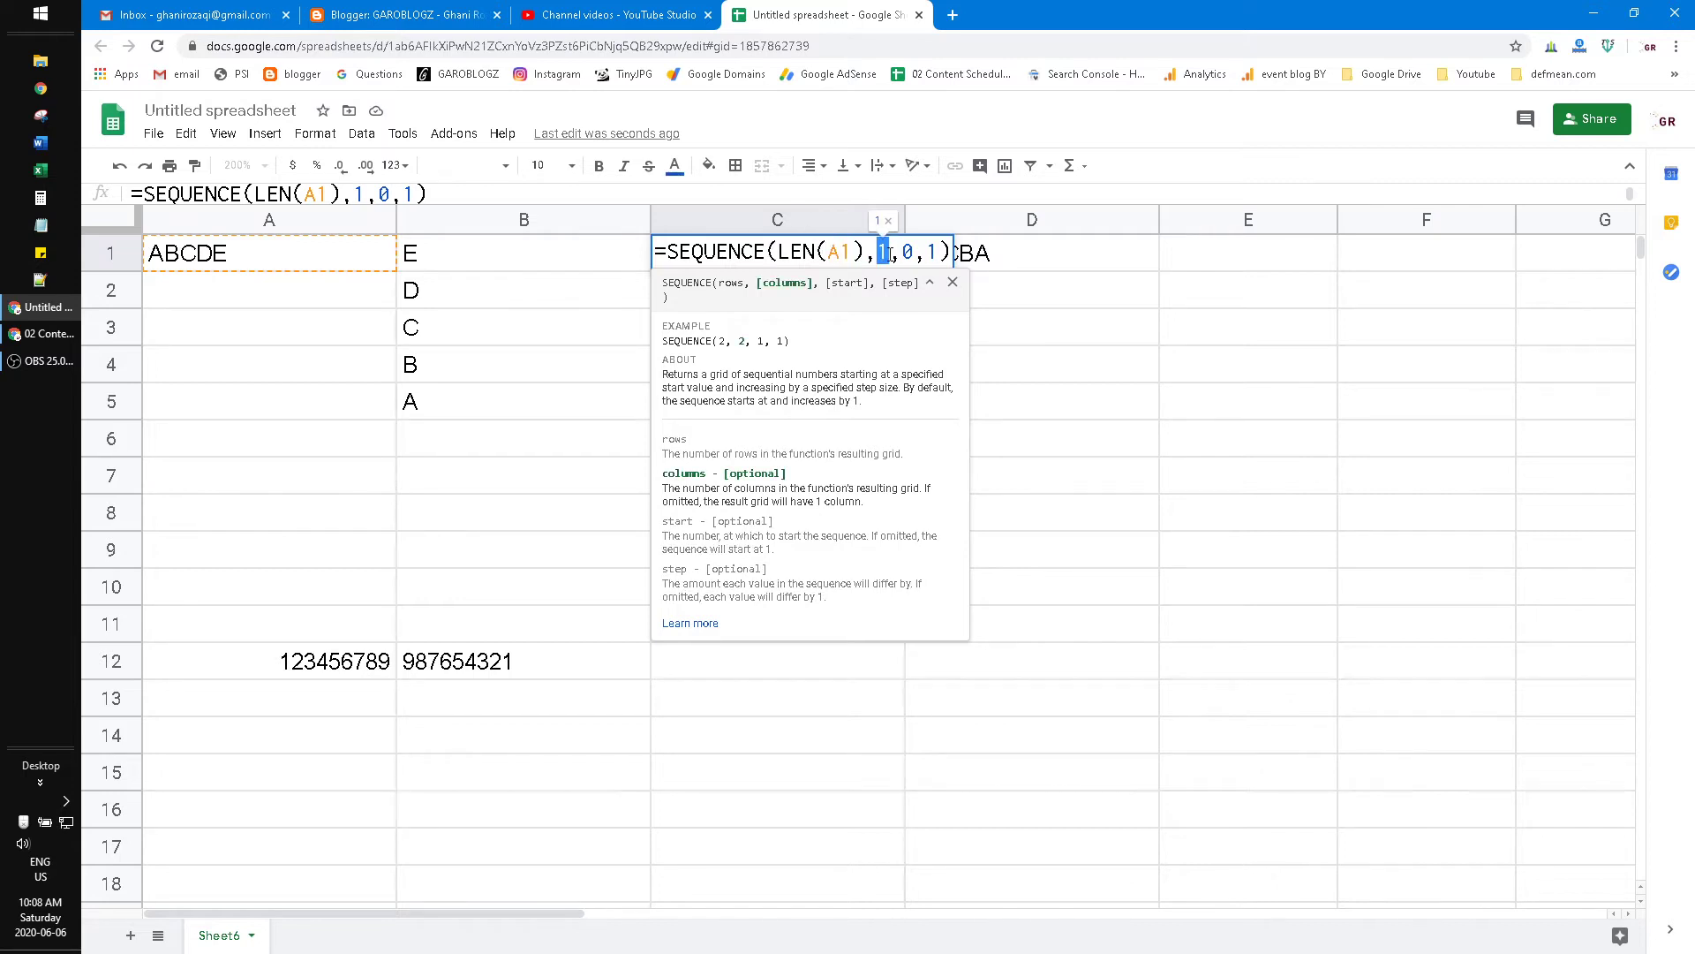
{"action": "double_click", "coordinate": [908, 253]}
{"action": "key", "text": "Escape"}
{"action": "left_click", "coordinate": [606, 257]}
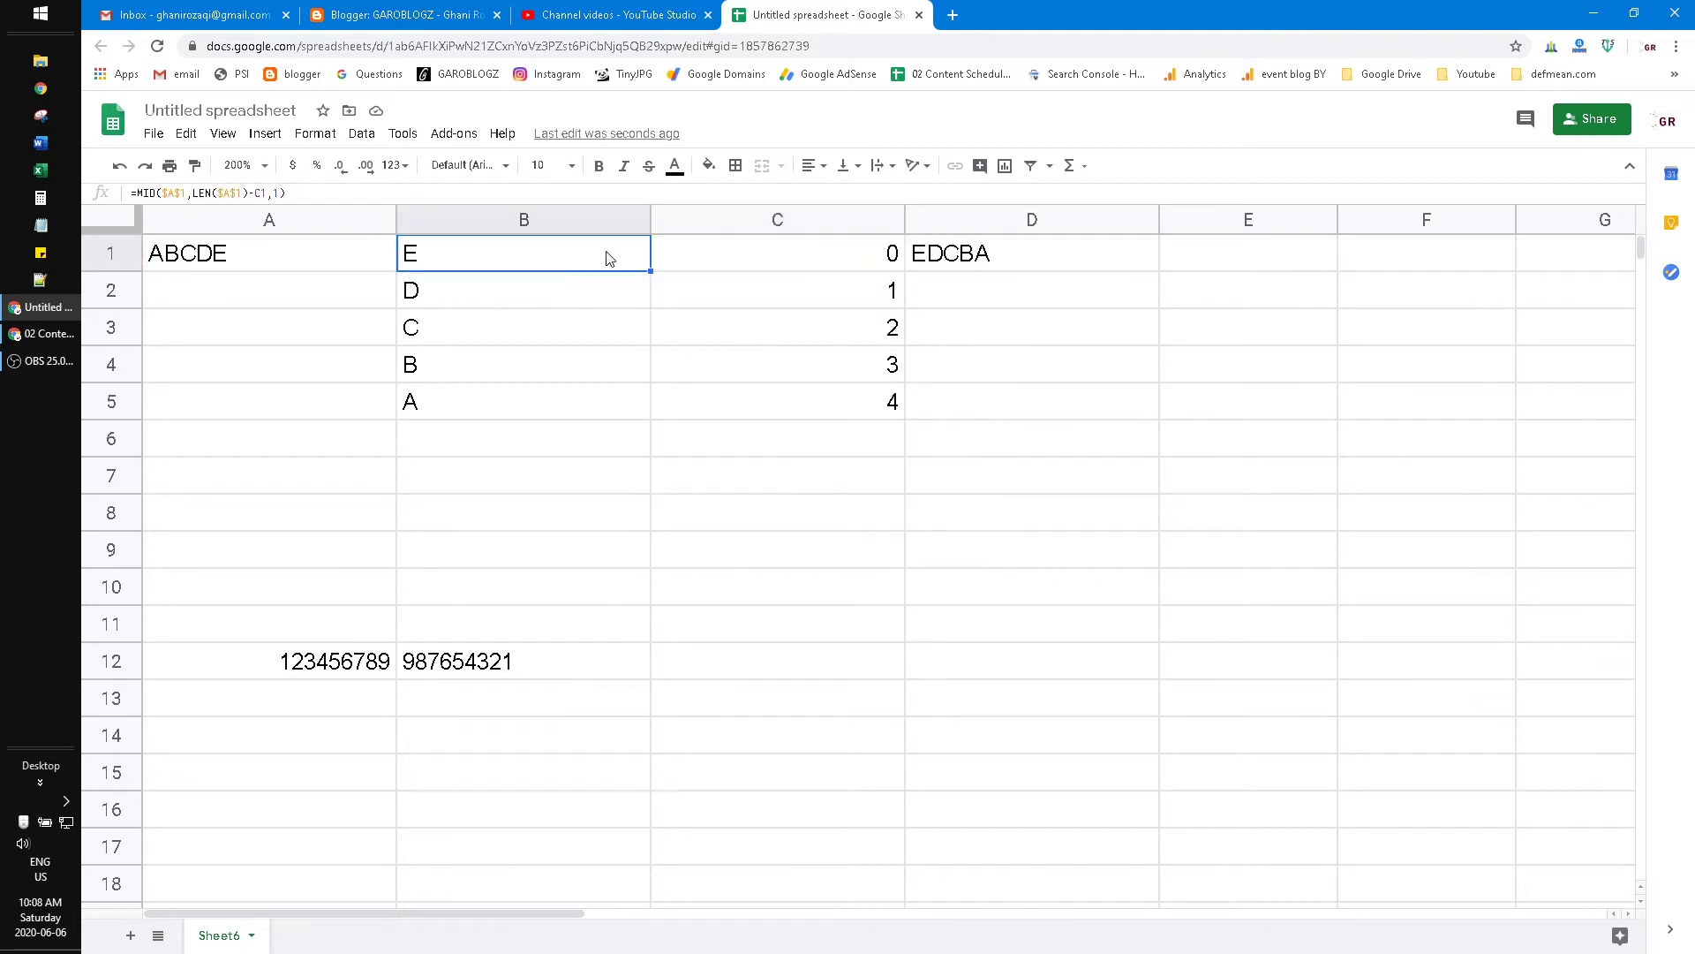
{"action": "double_click", "coordinate": [549, 267]}
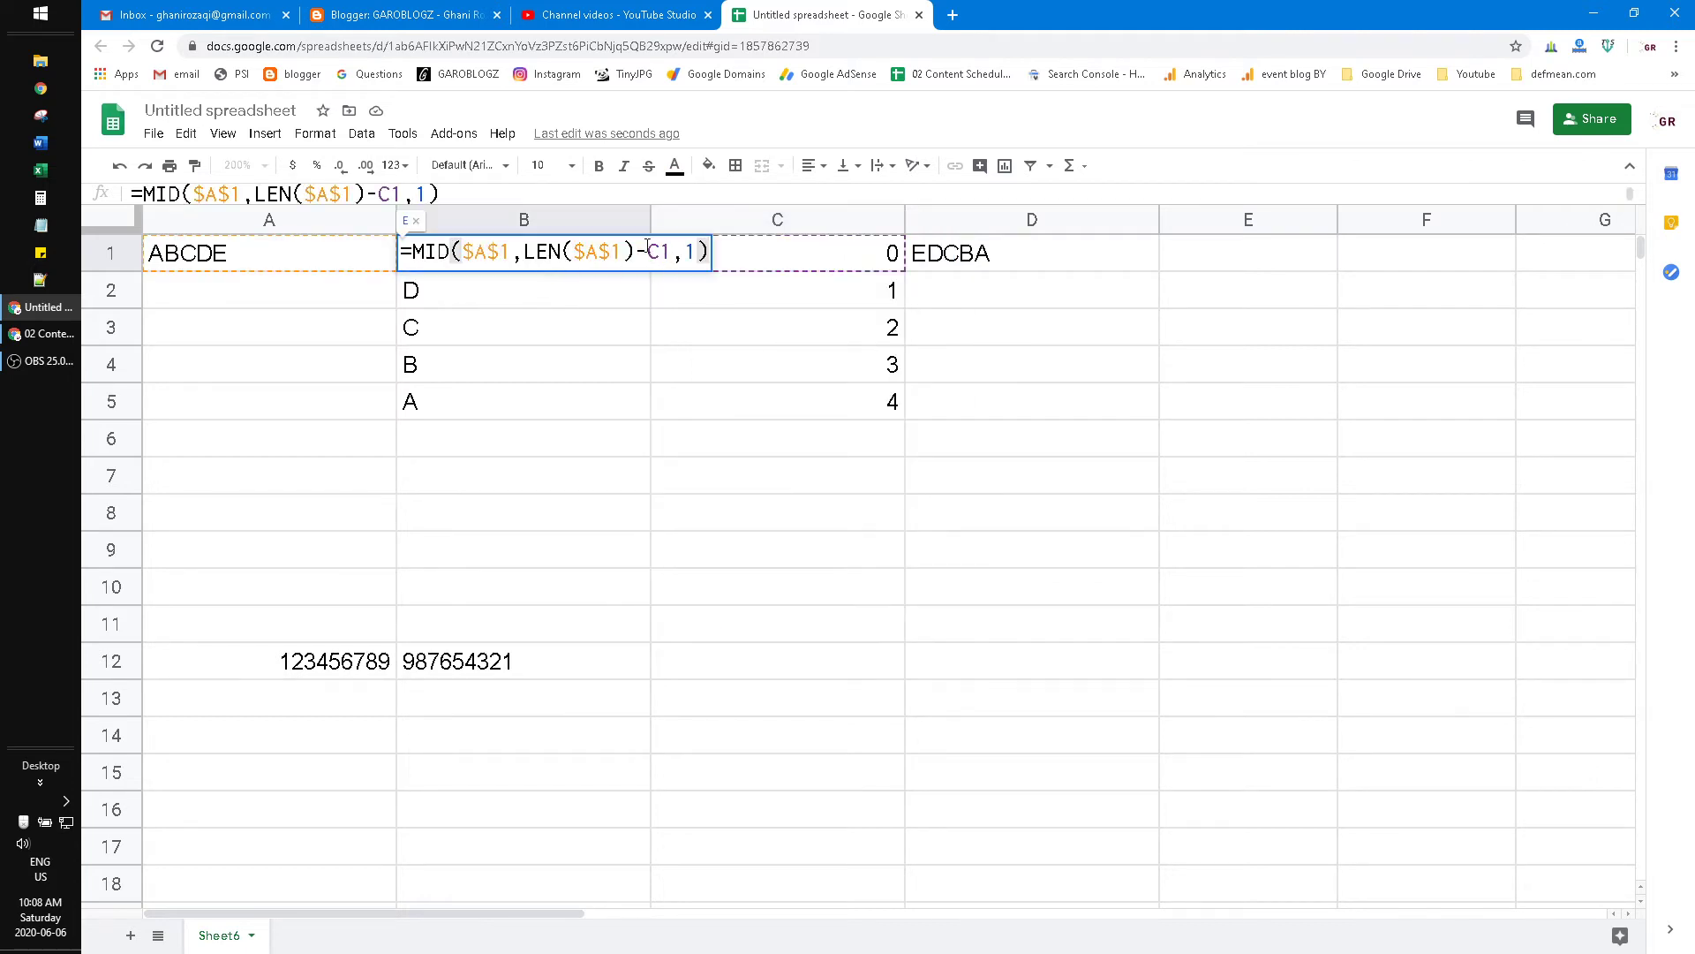
{"action": "left_click_drag", "start_coordinate": [648, 254], "coordinate": [670, 251]}
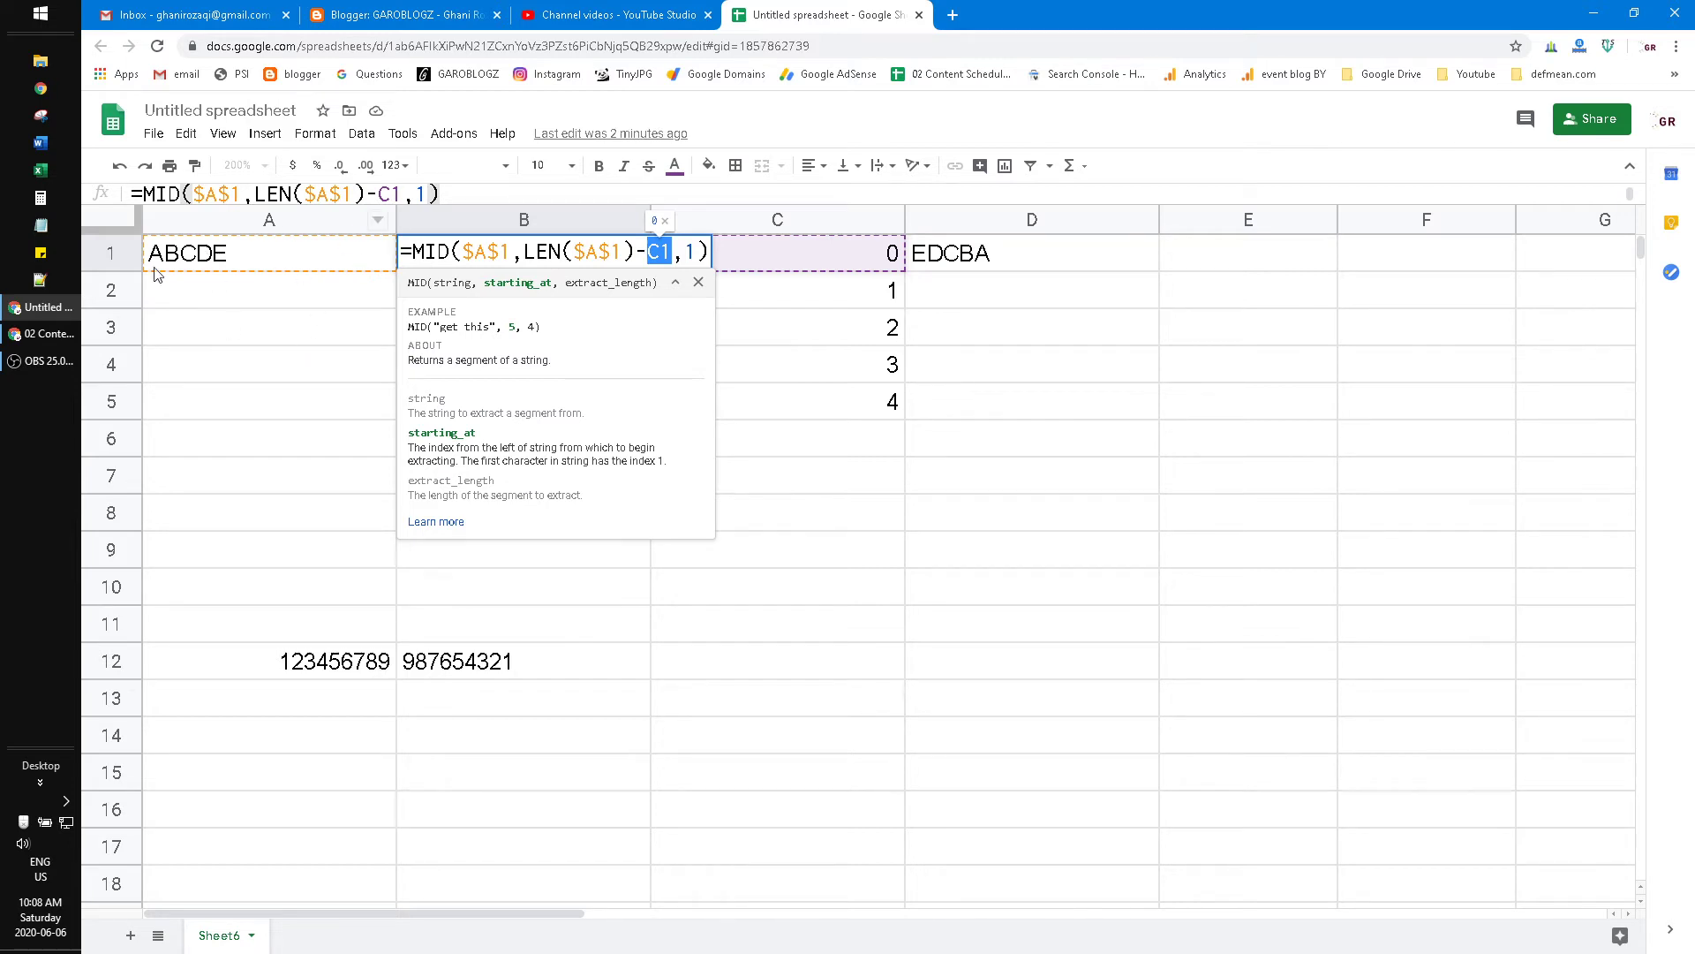
{"action": "key", "text": "Escape"}
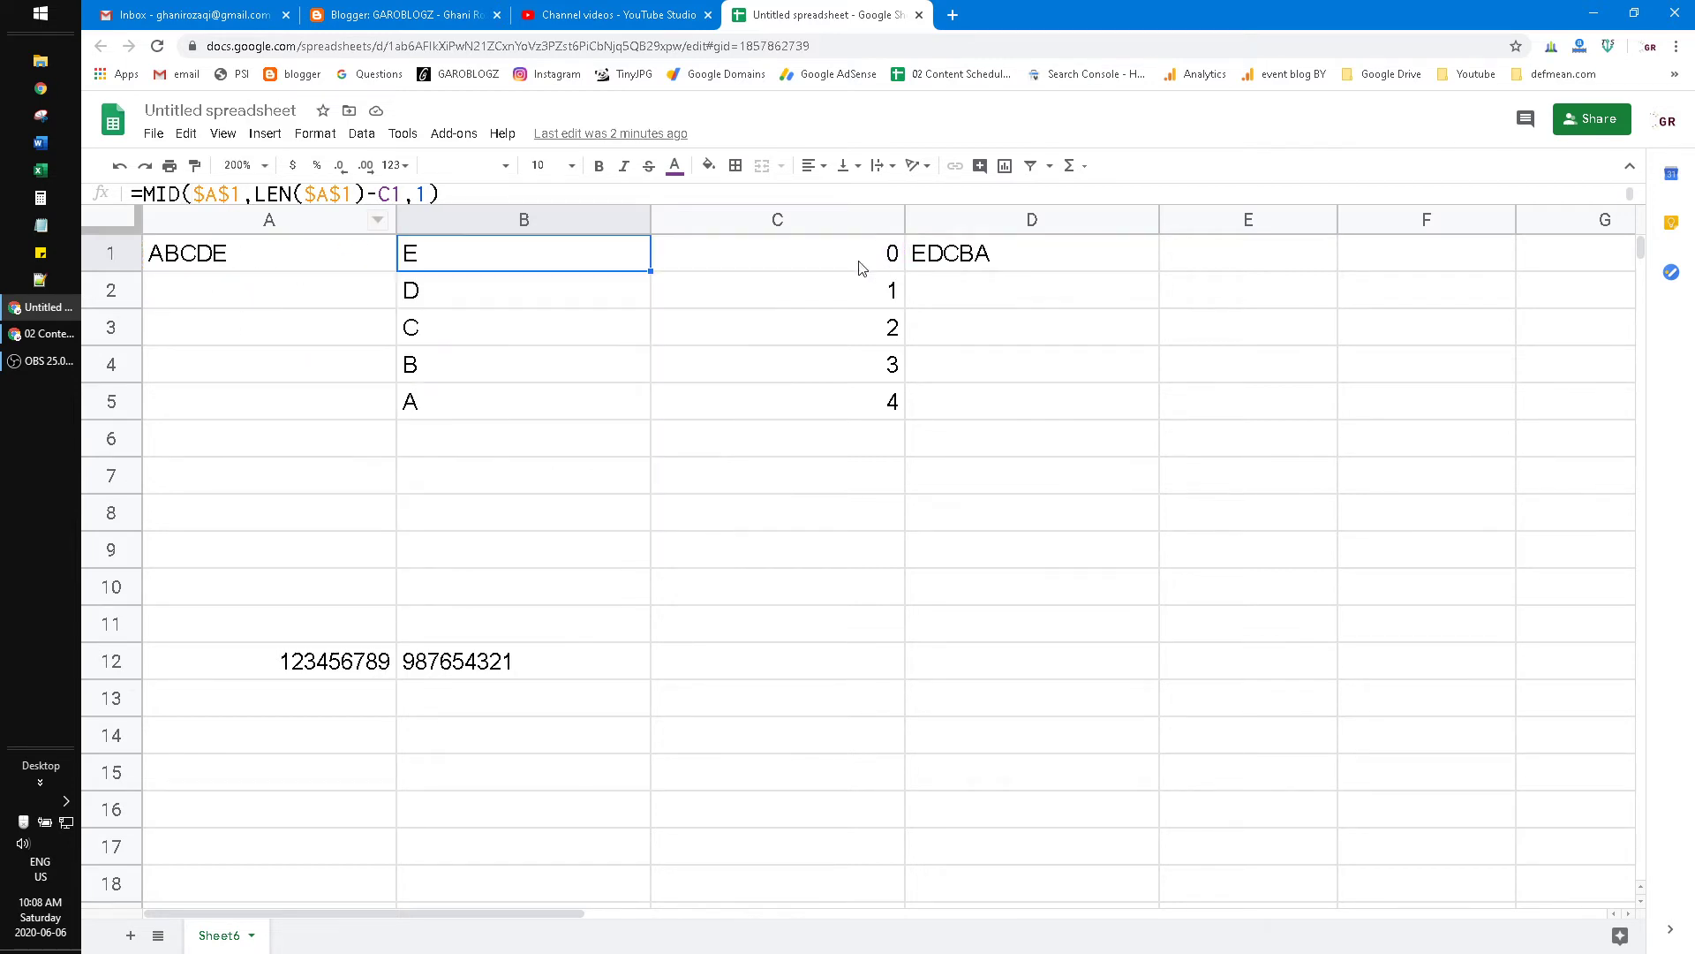
{"action": "left_click", "coordinate": [848, 265]}
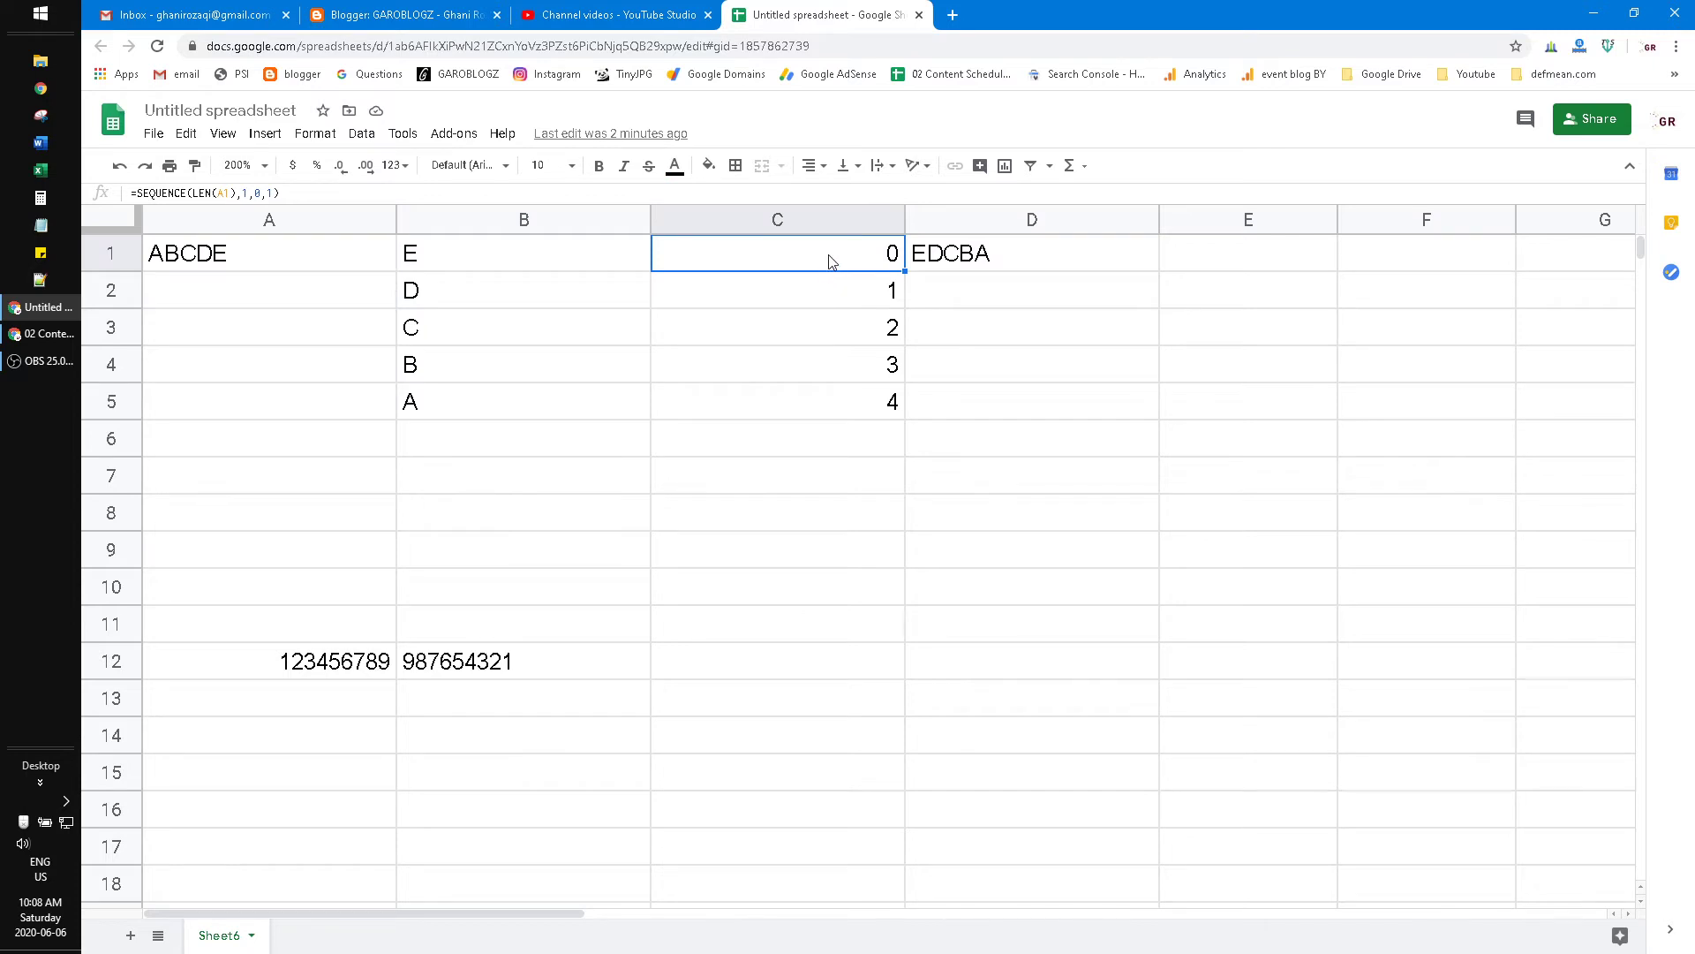
{"action": "double_click", "coordinate": [832, 257]}
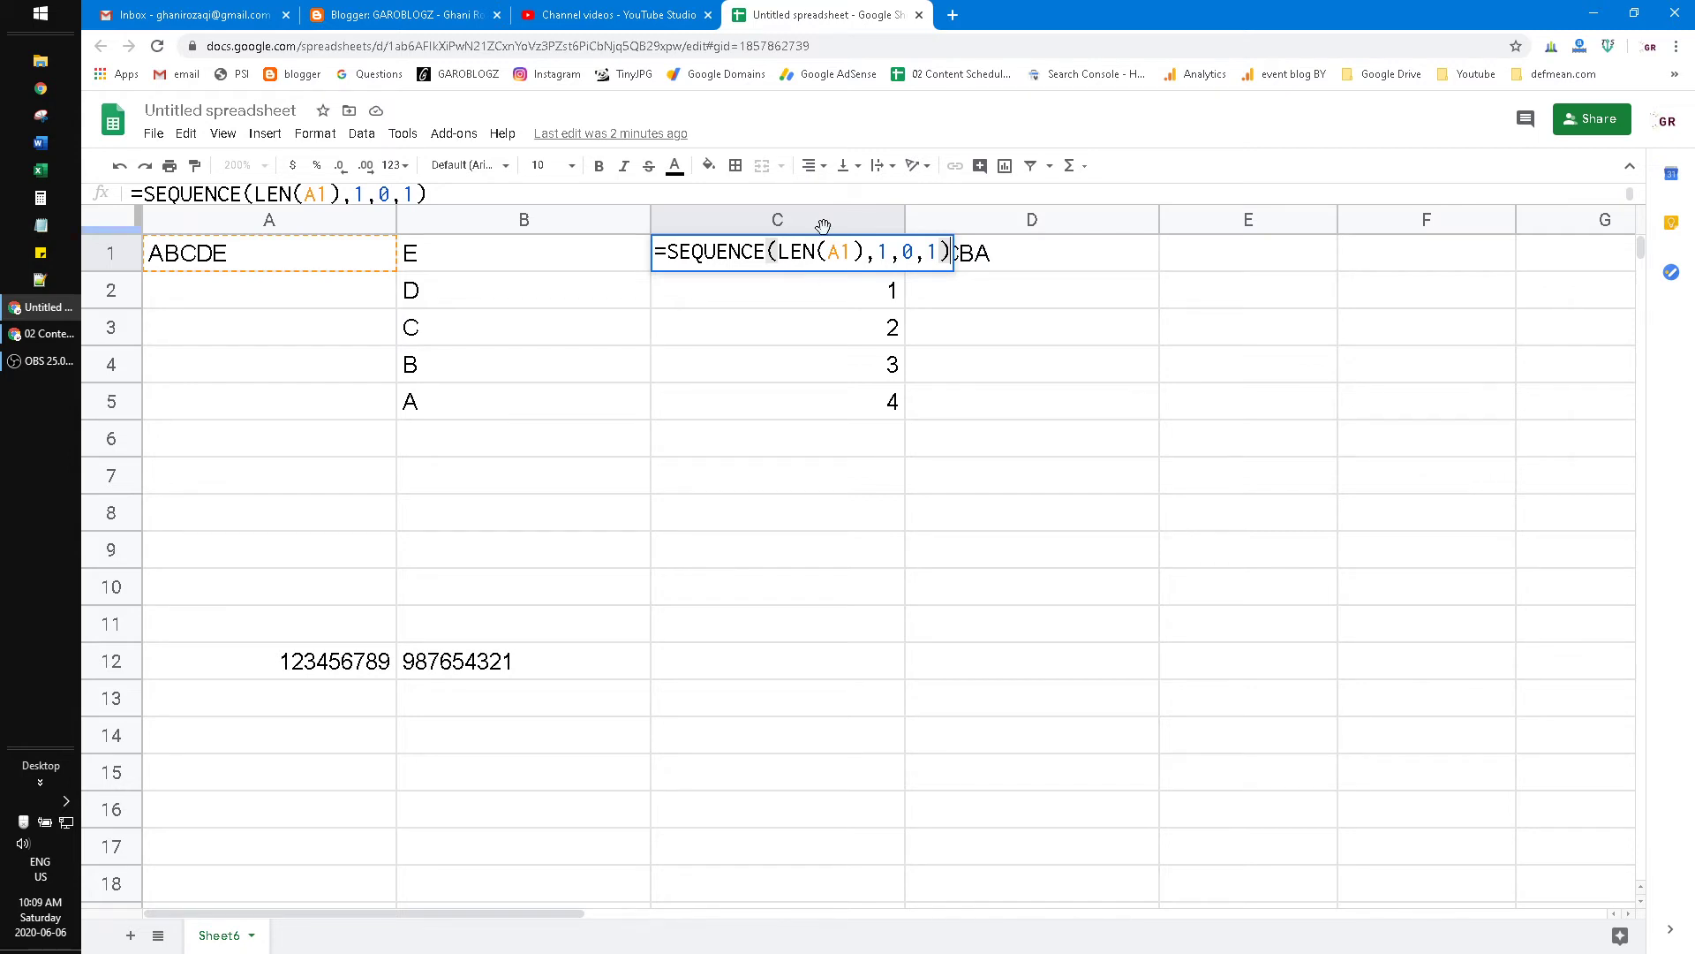
{"action": "key", "text": "Escape"}
{"action": "left_click_drag", "start_coordinate": [832, 287], "coordinate": [795, 405]}
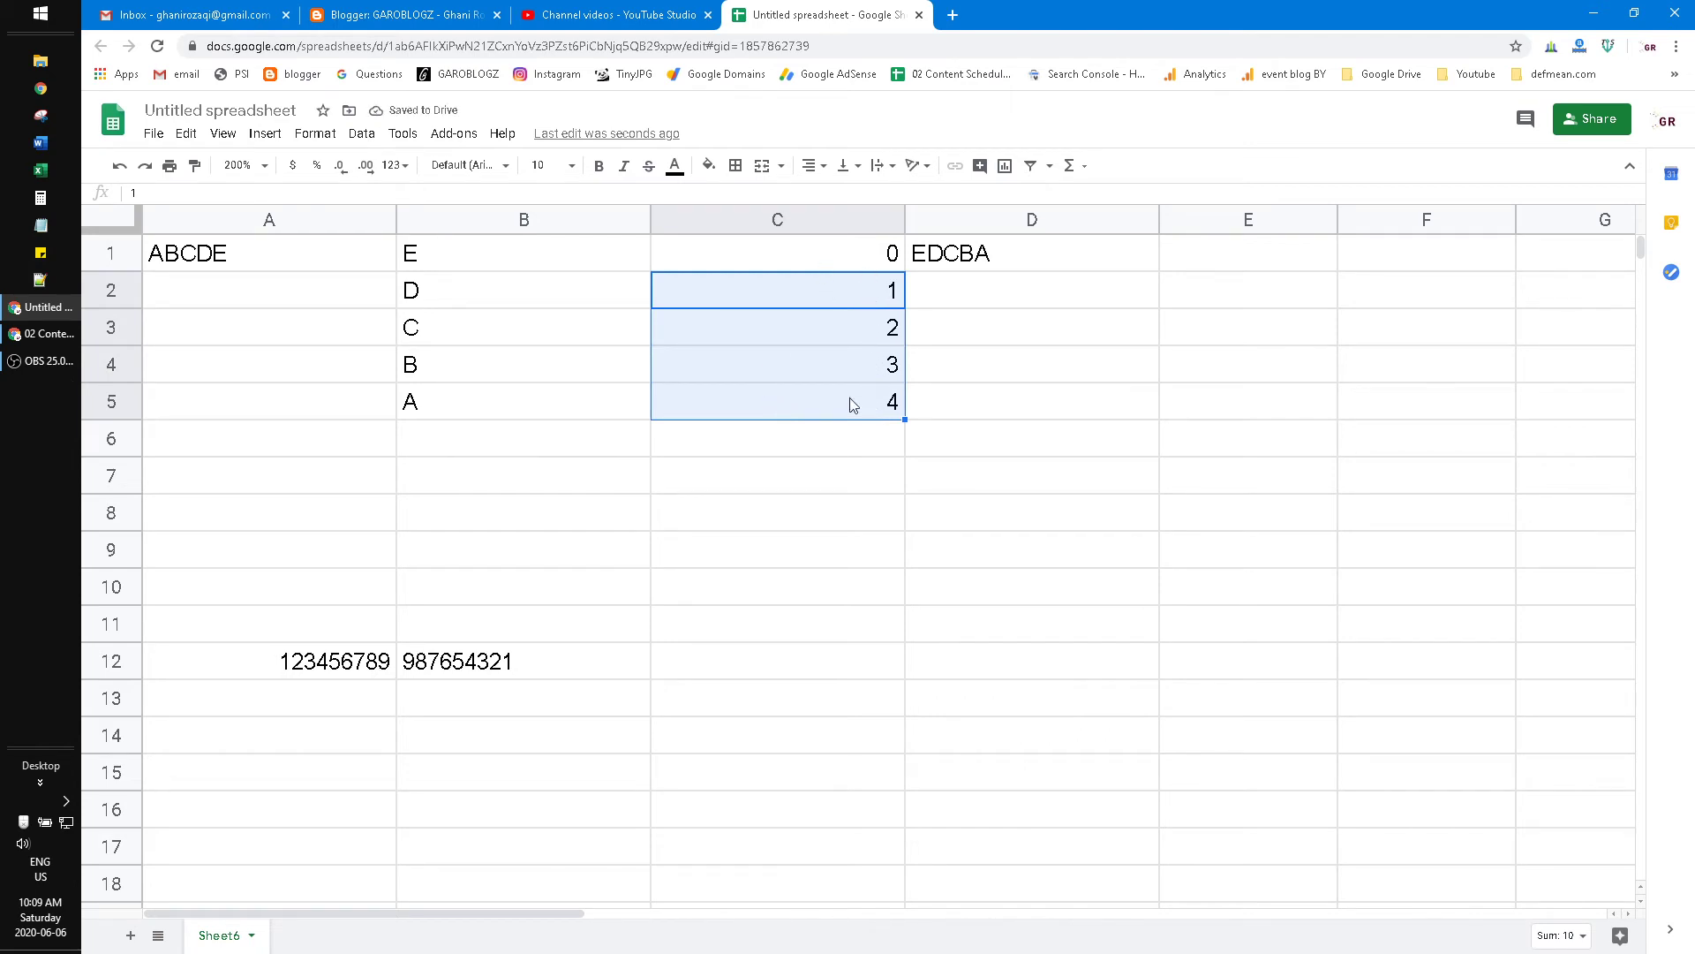
{"action": "double_click", "coordinate": [521, 265]}
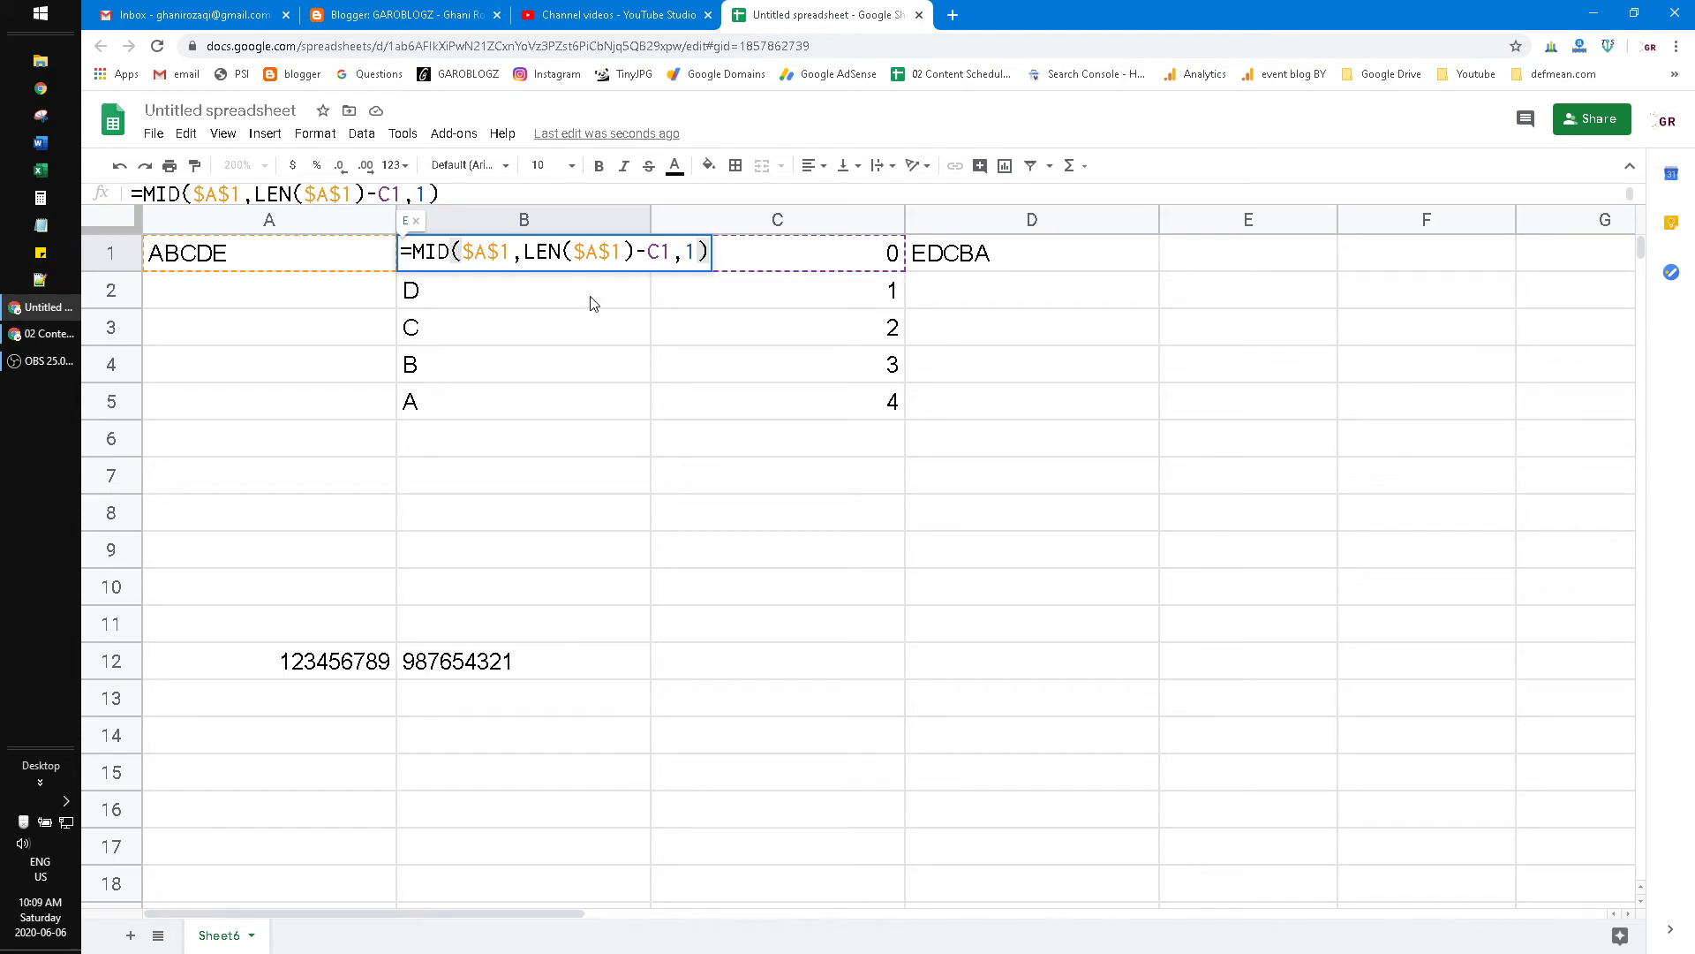
{"action": "left_click_drag", "start_coordinate": [648, 253], "coordinate": [669, 252]}
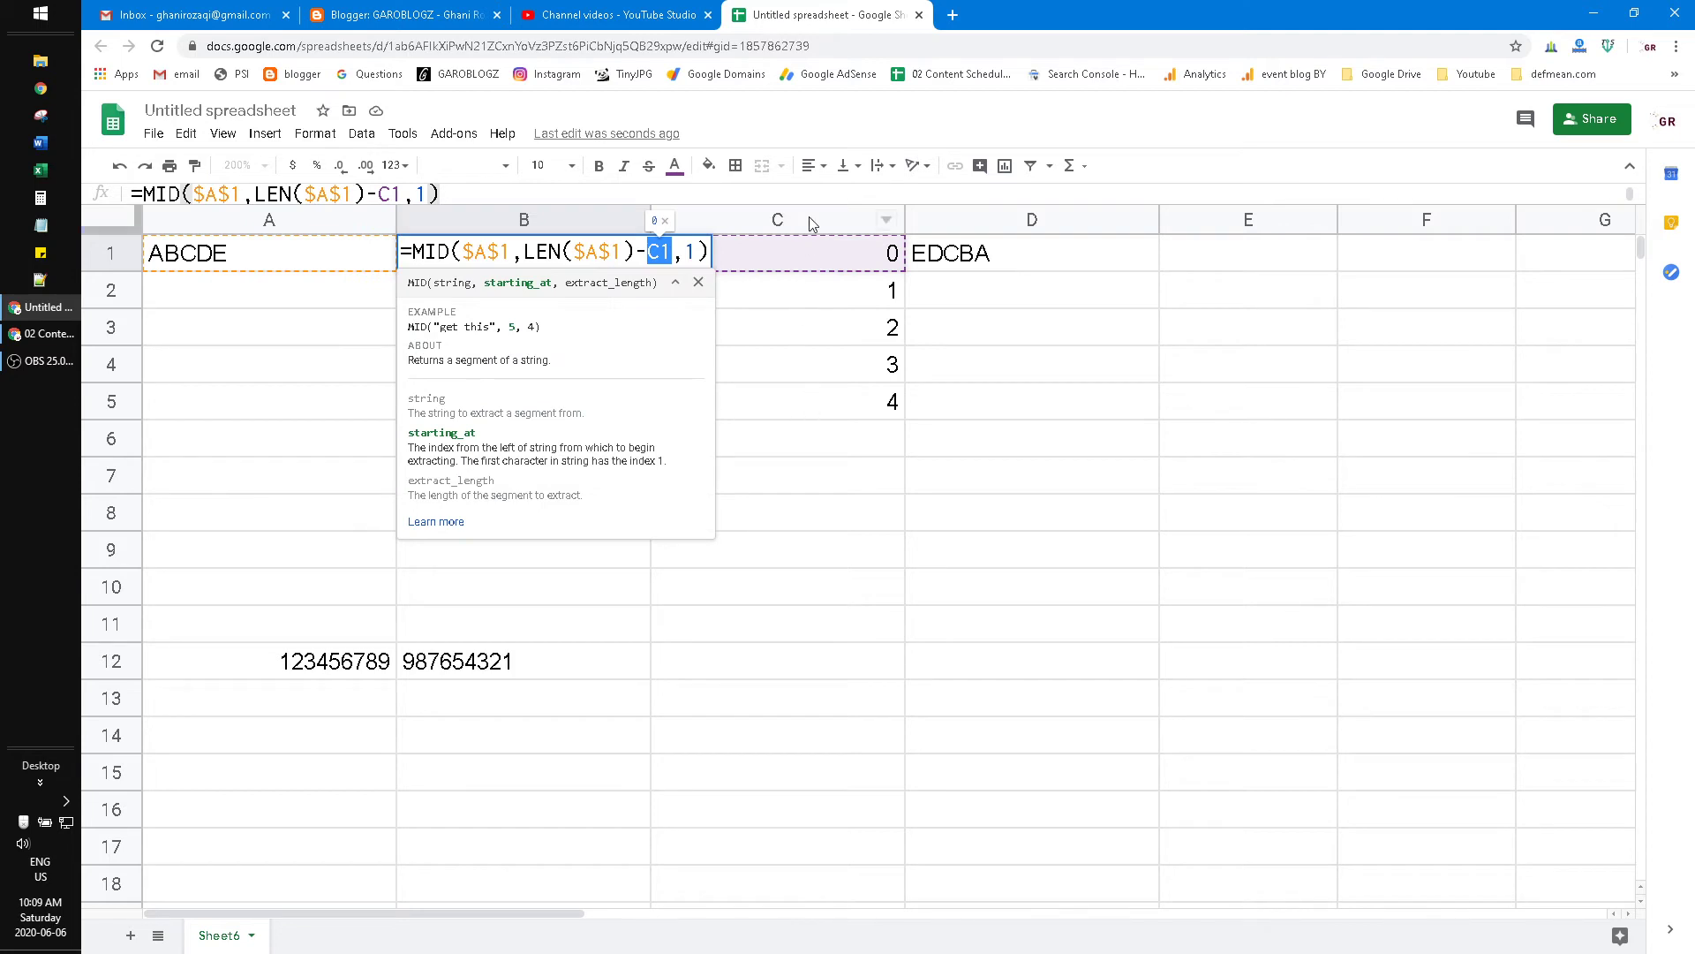
{"action": "key", "text": "Escape"}
{"action": "left_click", "coordinate": [574, 311]}
{"action": "key", "text": "Return"}
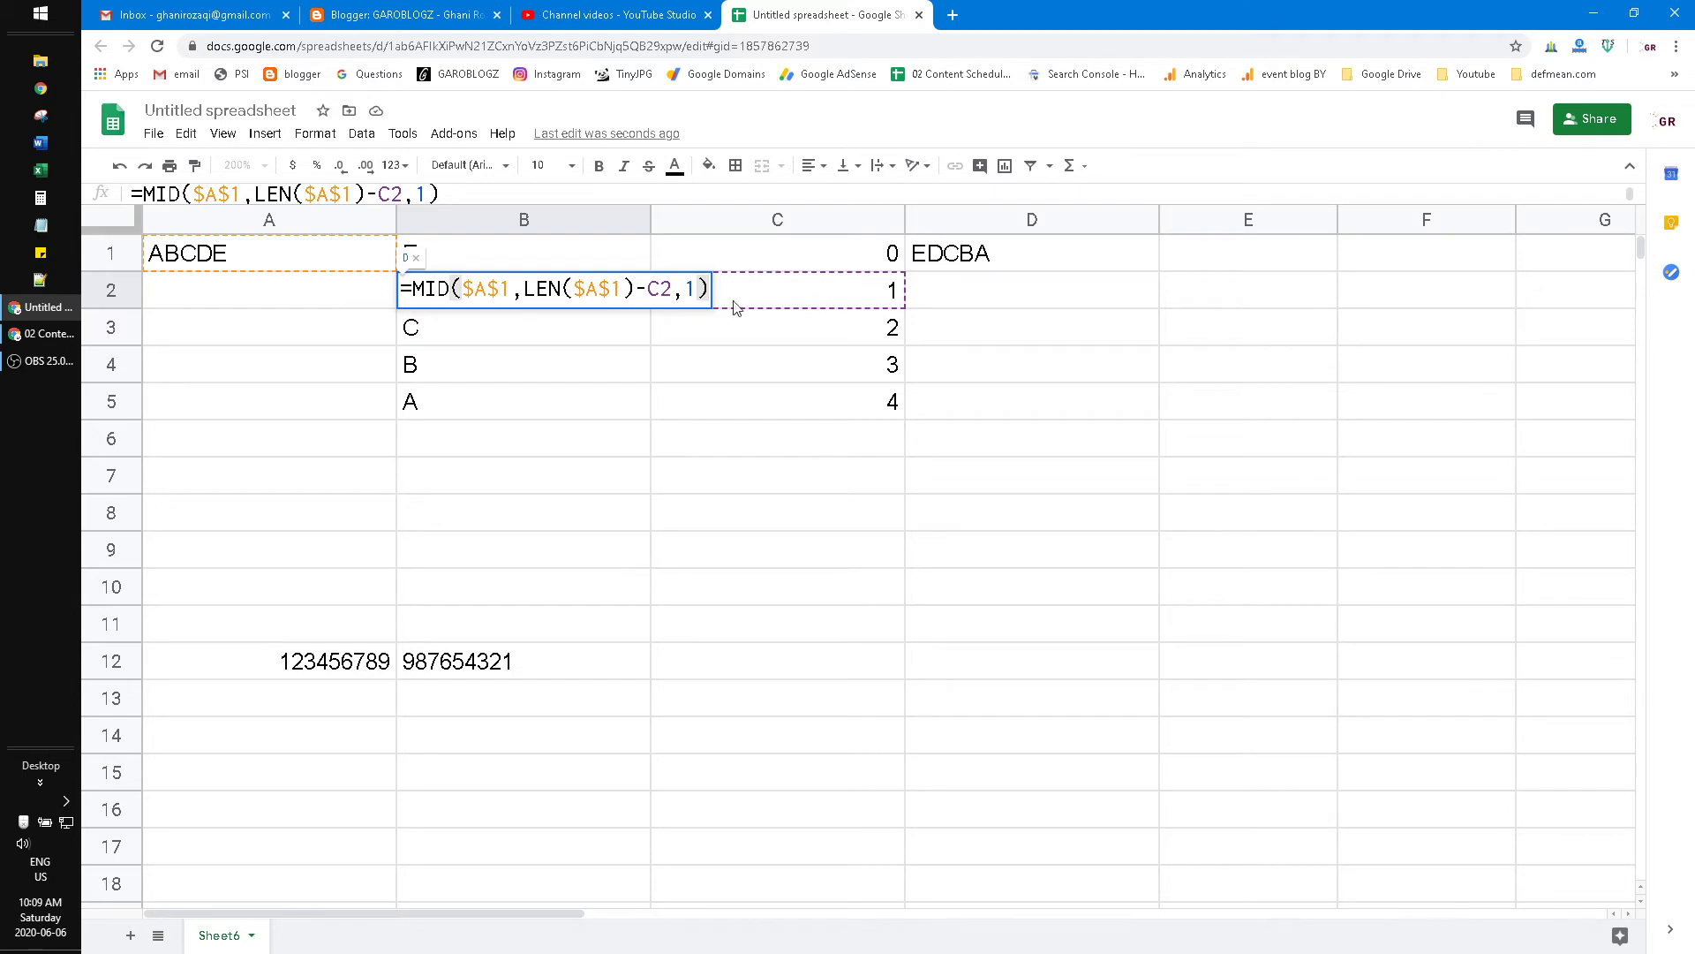
{"action": "key", "text": "Escape"}
{"action": "left_click", "coordinate": [576, 328]}
{"action": "key", "text": "Return"}
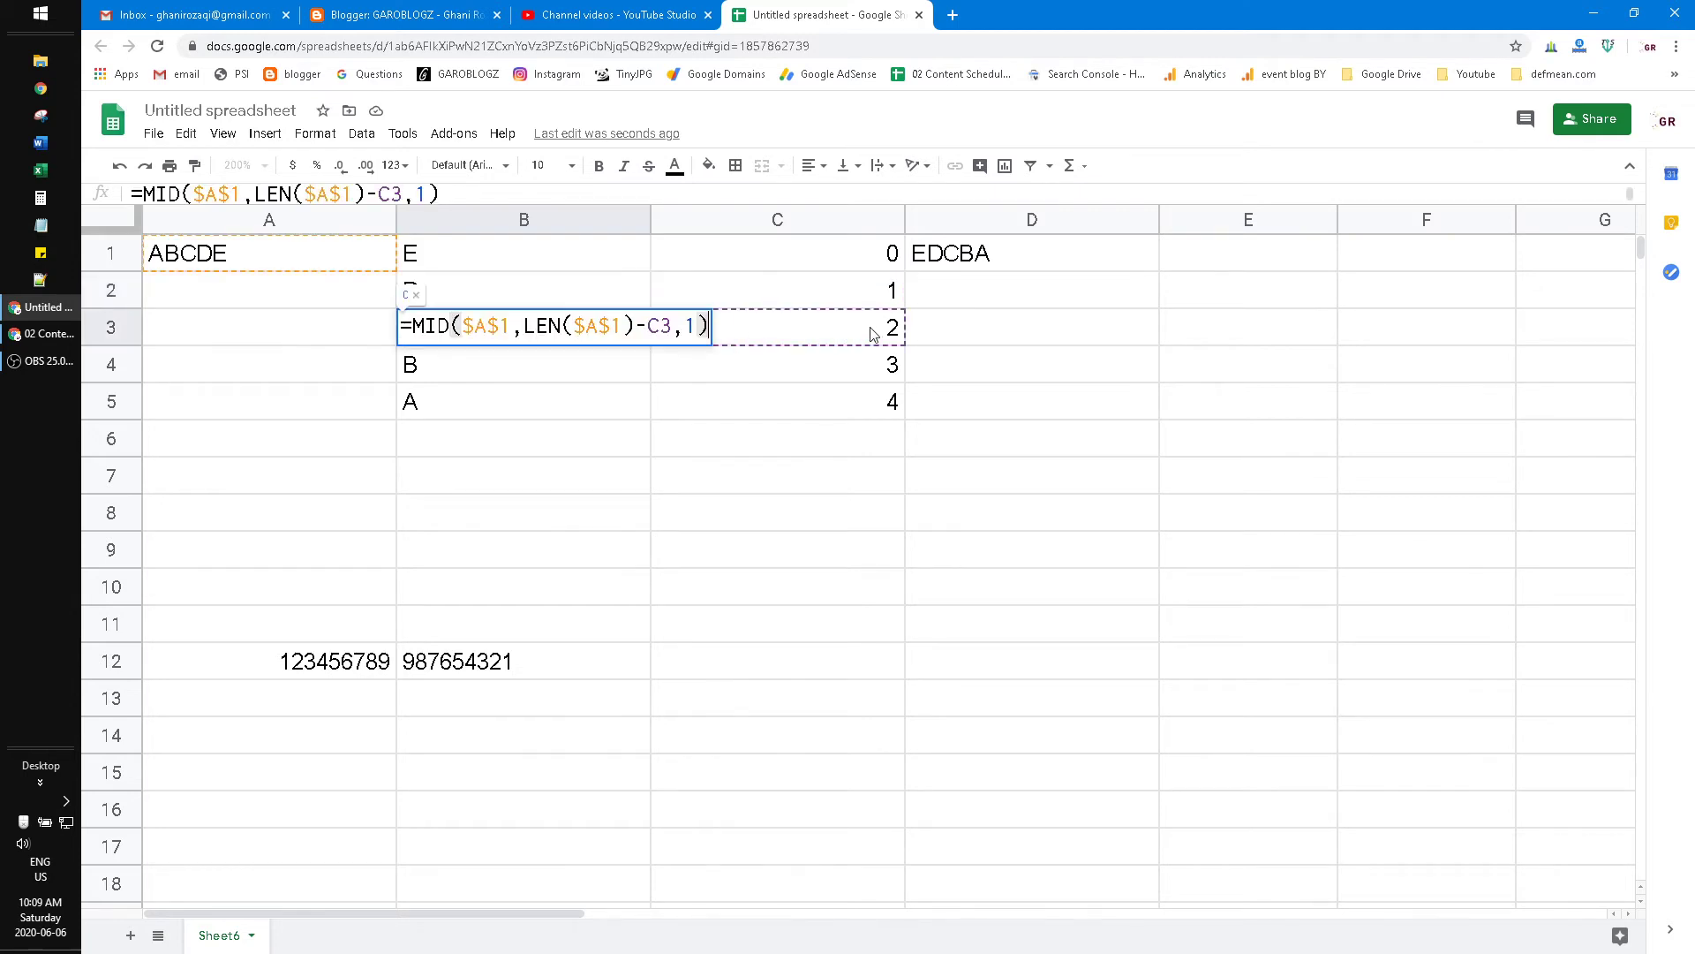
{"action": "key", "text": "Escape"}
{"action": "double_click", "coordinate": [580, 368]}
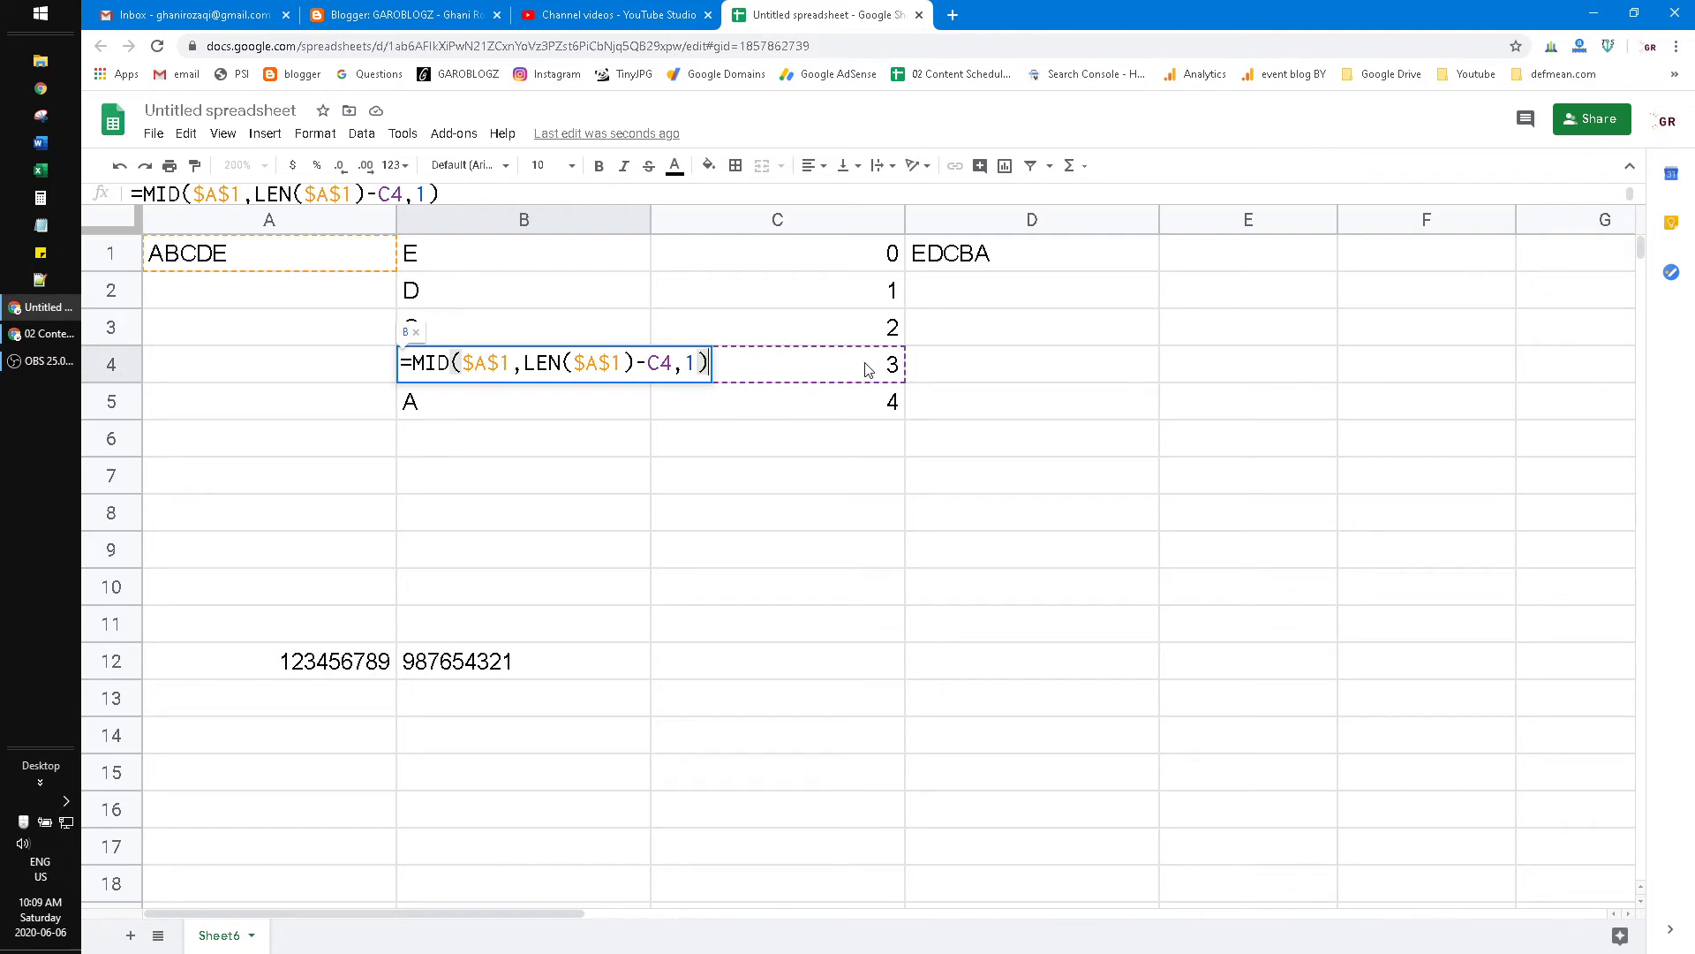
{"action": "key", "text": "Escape"}
{"action": "left_click", "coordinate": [574, 405]}
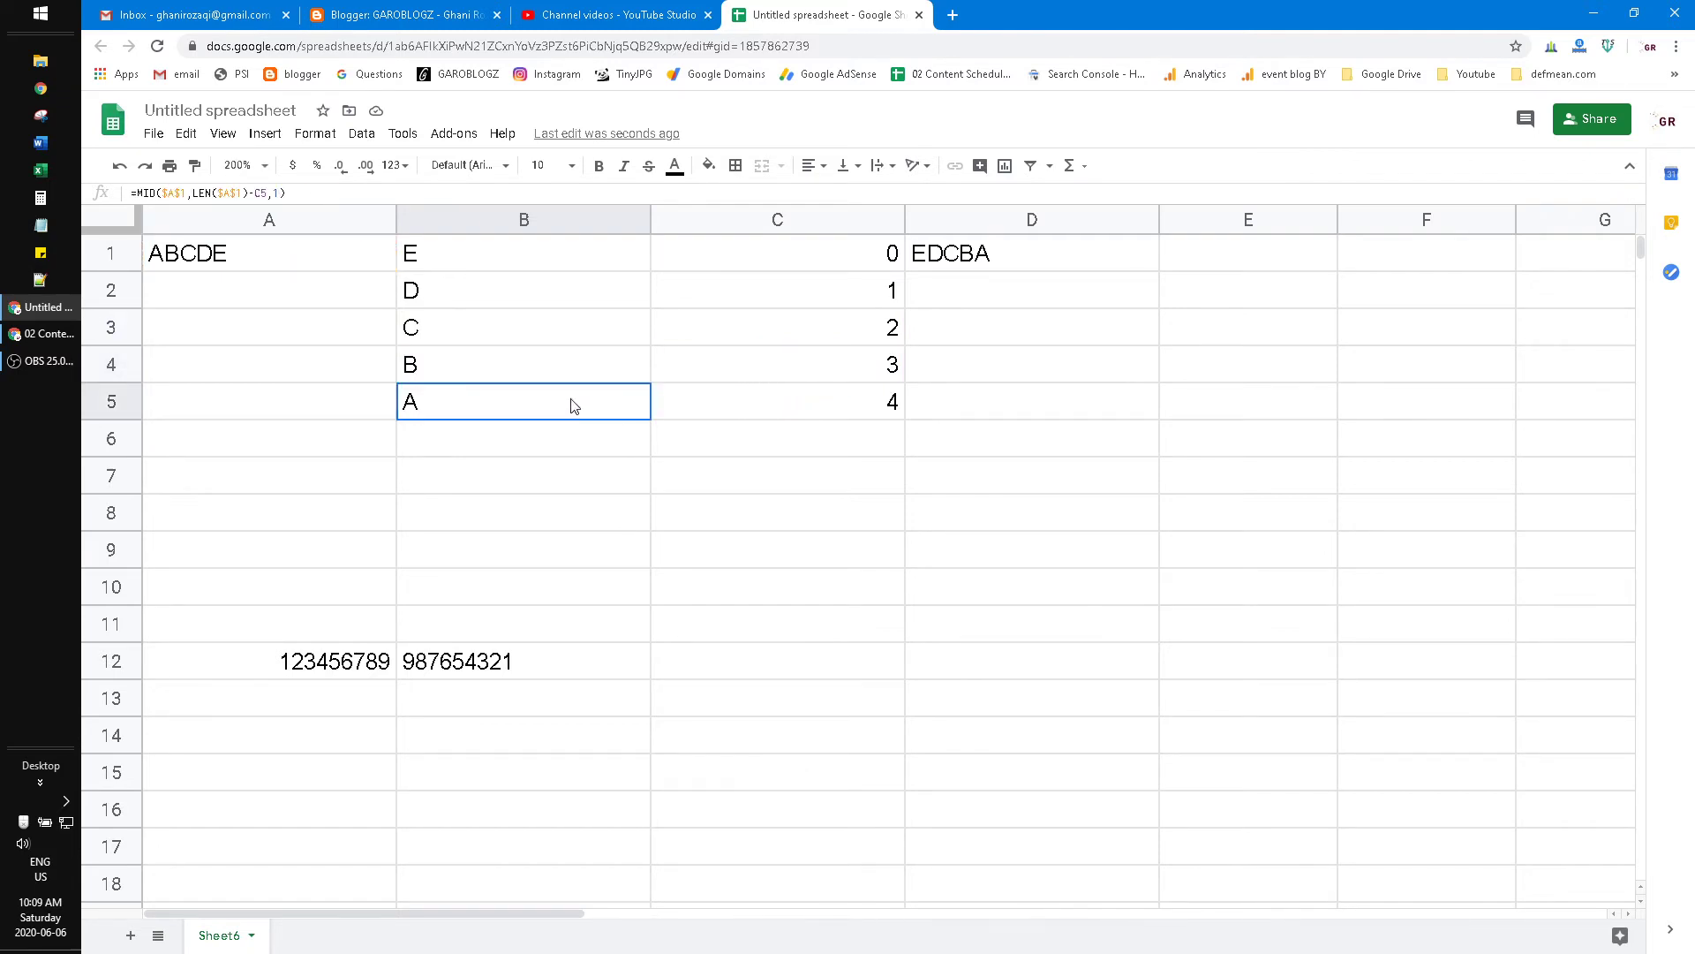
{"action": "double_click", "coordinate": [574, 405]}
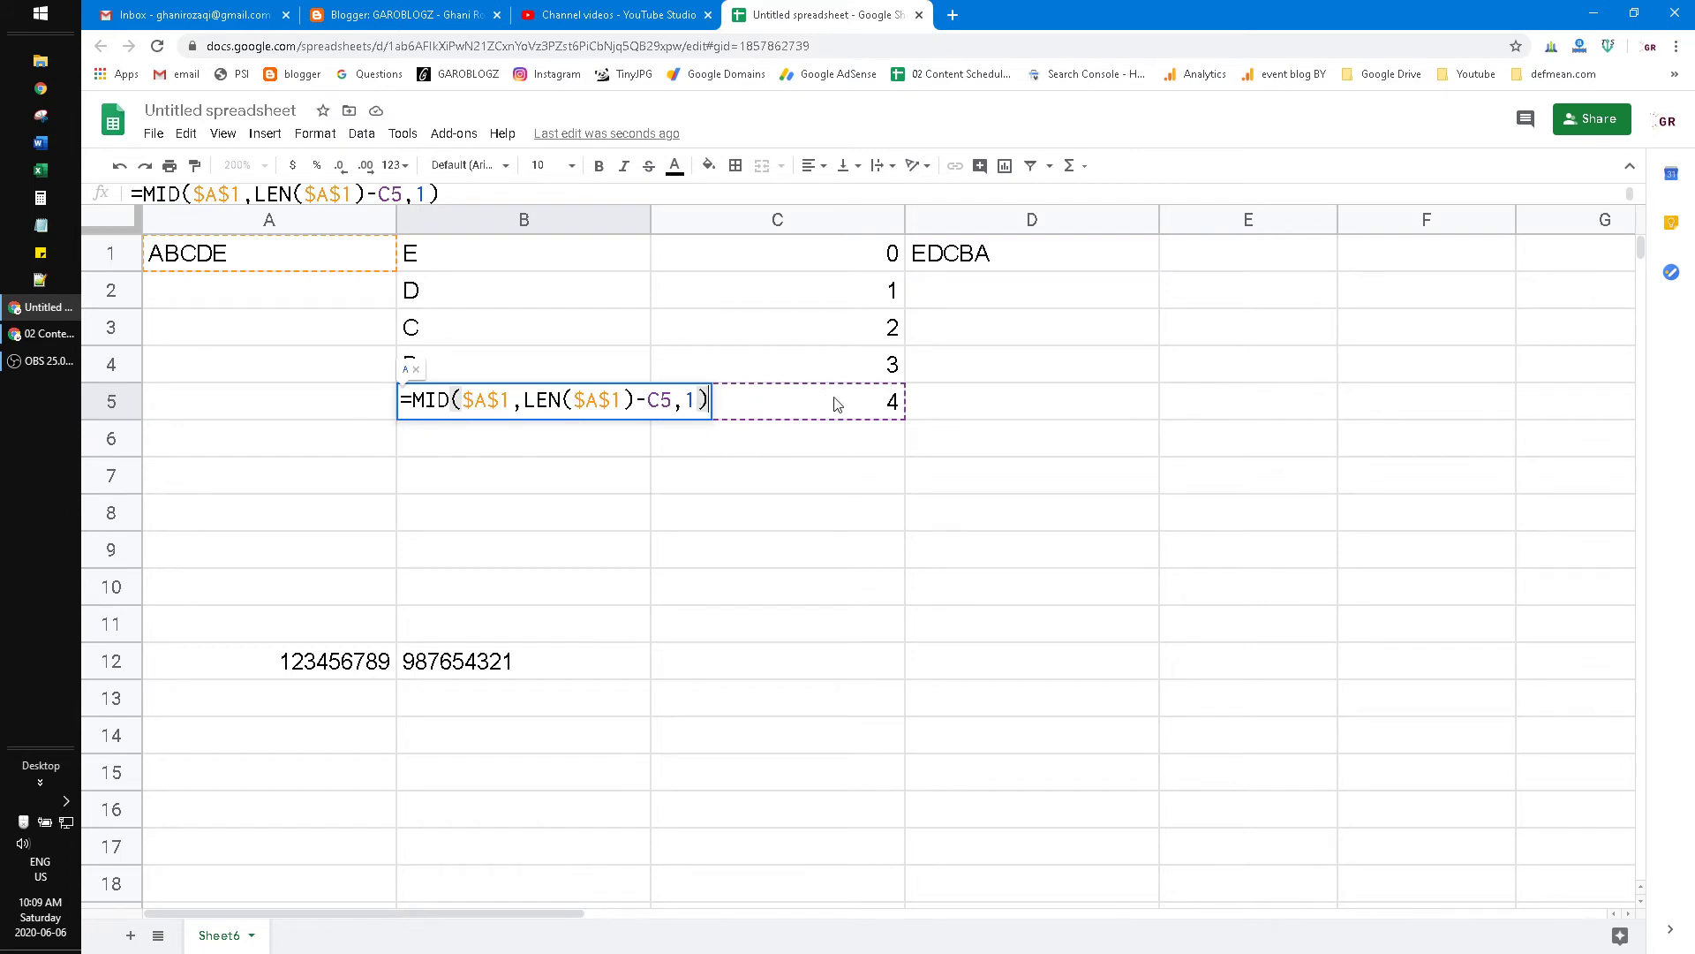
{"action": "key", "text": "Escape"}
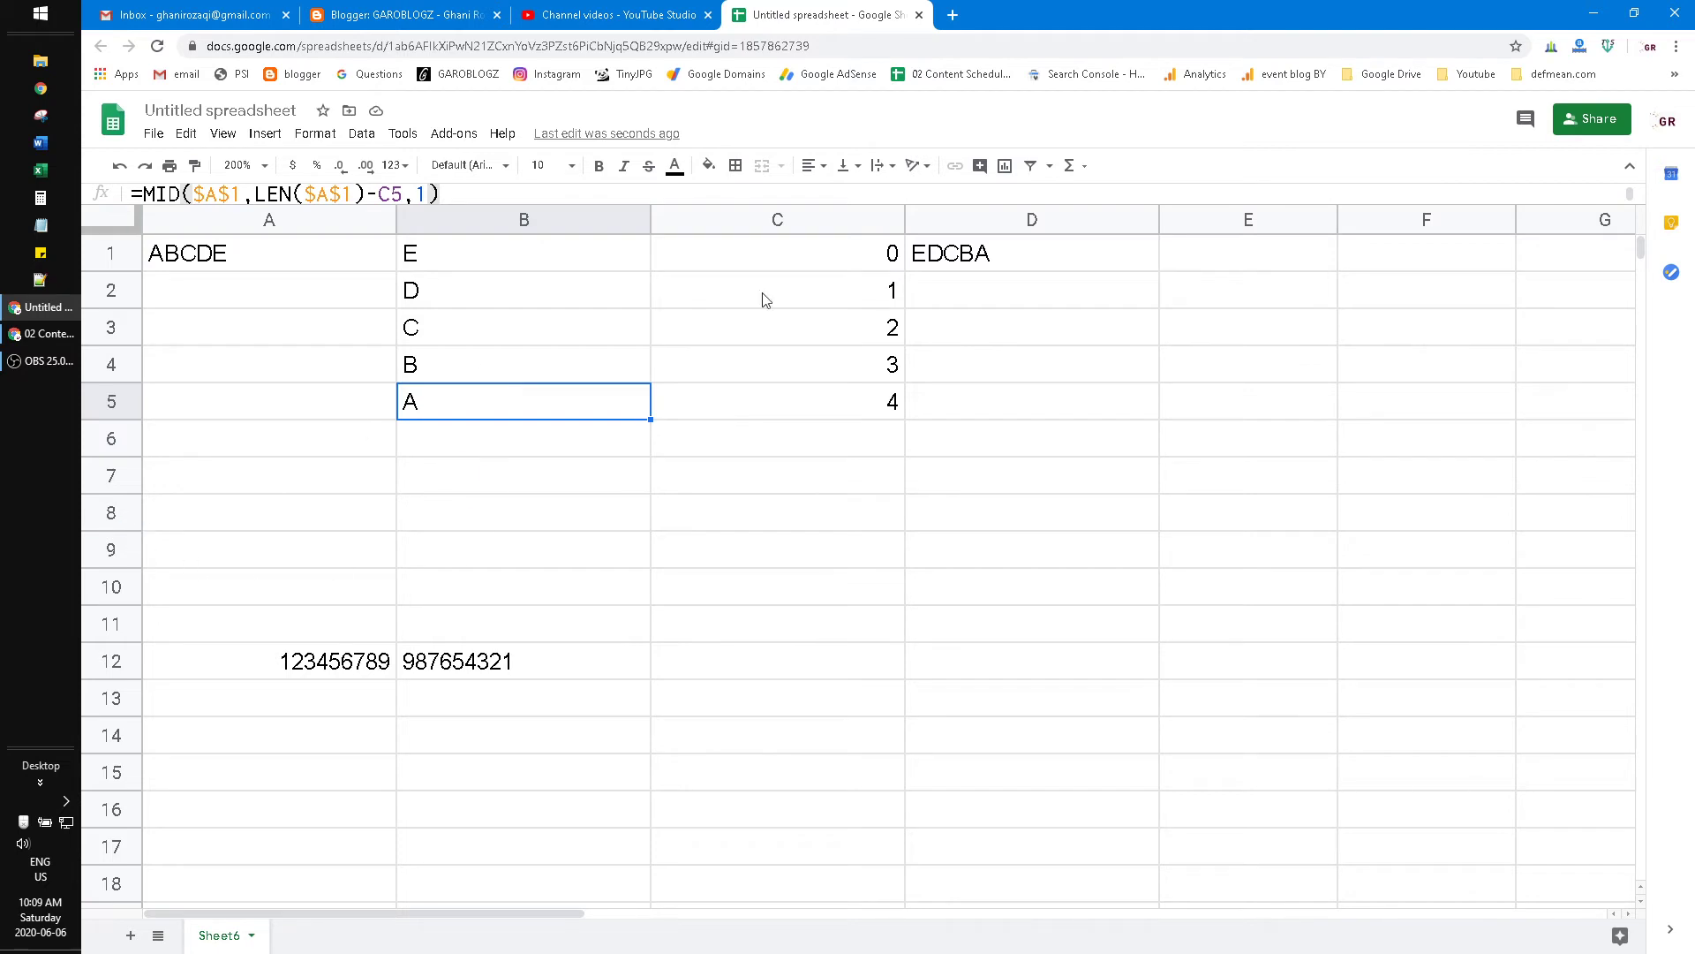
{"action": "left_click", "coordinate": [988, 265]}
{"action": "double_click", "coordinate": [1065, 257]}
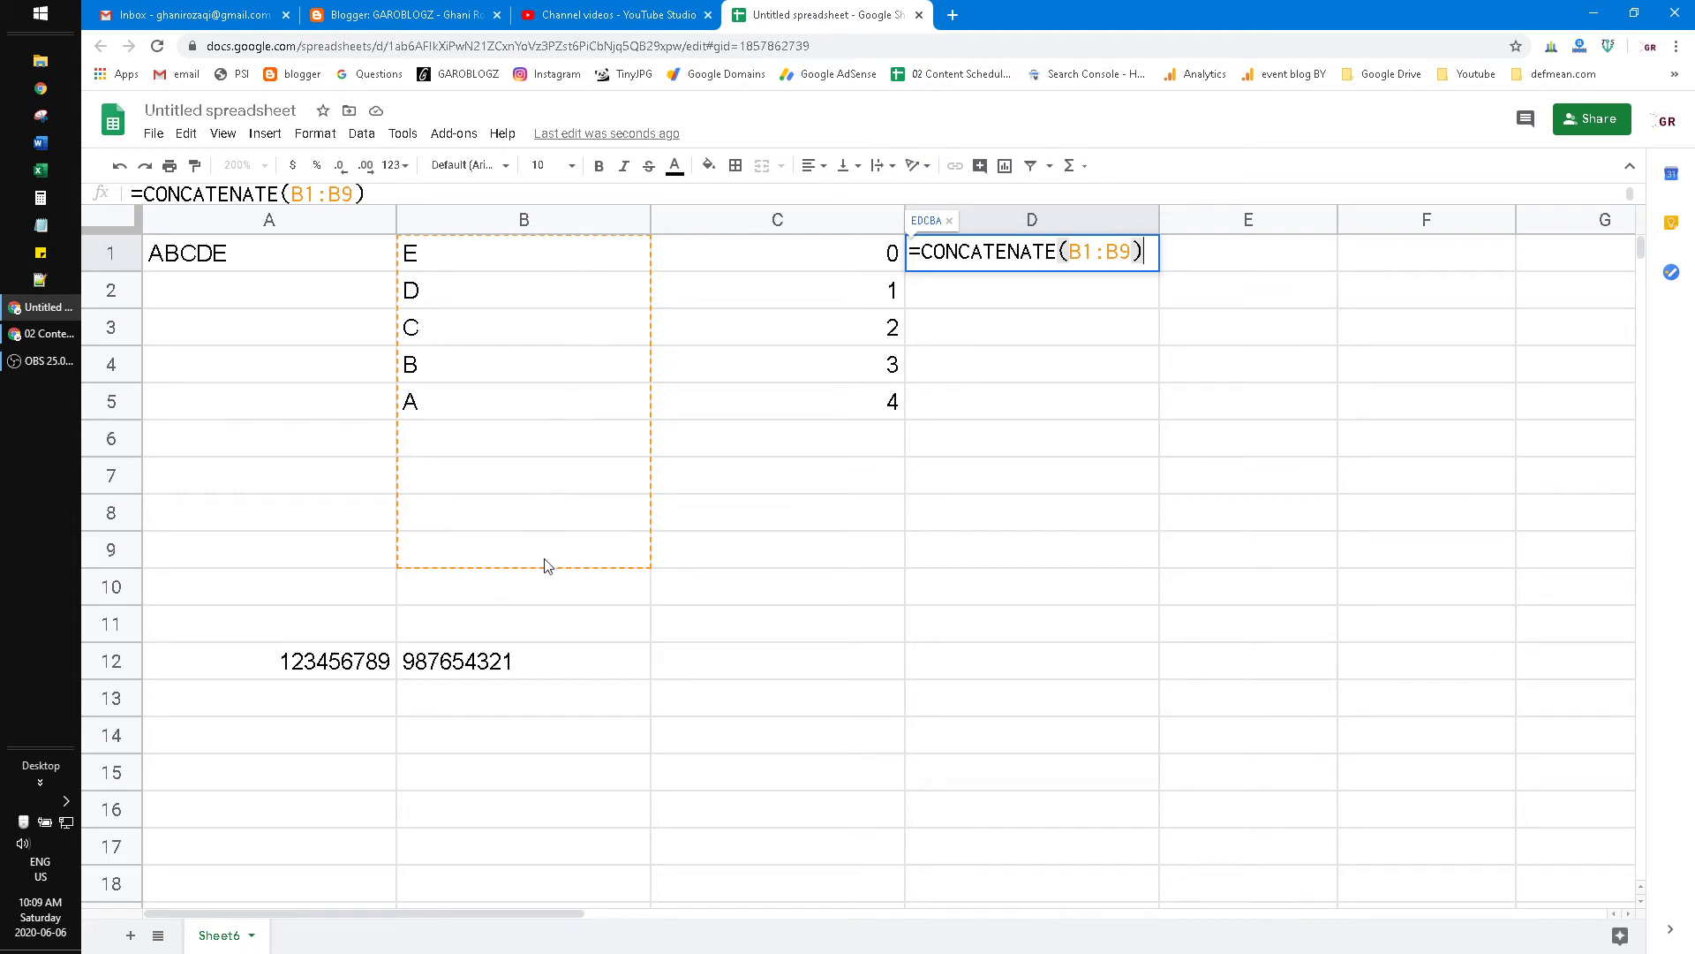
Leave D1 unchanged and compare B12's 987654321 with the helper range B1:C11.
{"action": "key", "text": "Return"}
{"action": "left_click", "coordinate": [1051, 266]}
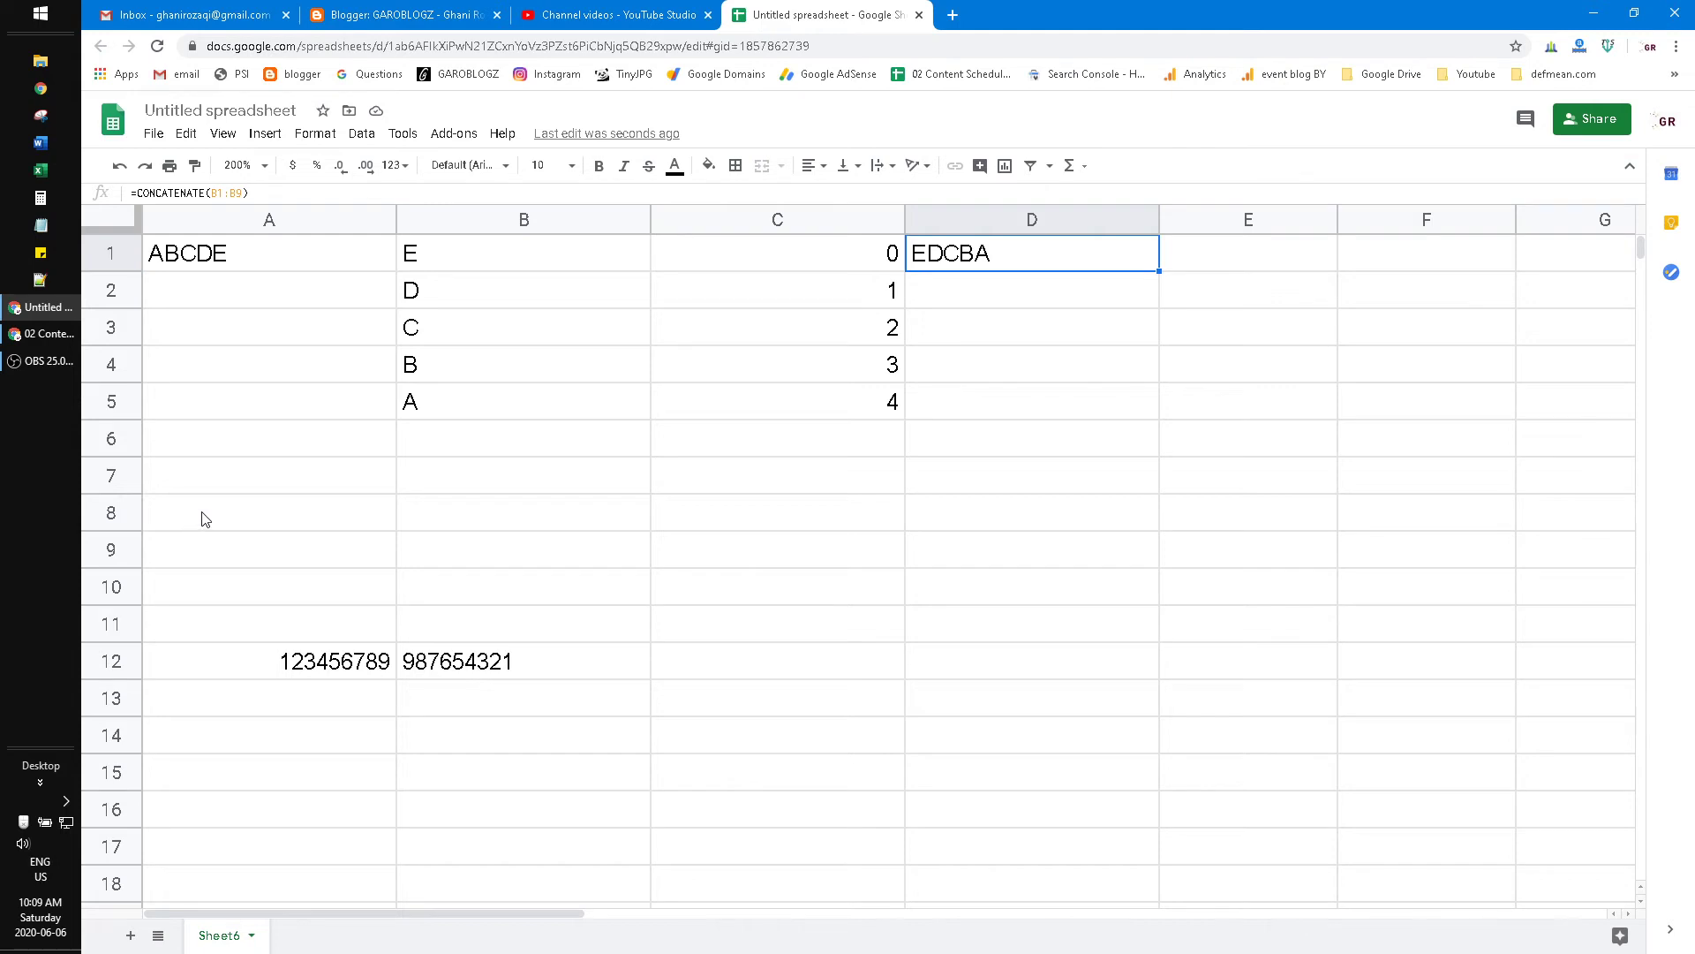
{"action": "left_click", "coordinate": [528, 667]}
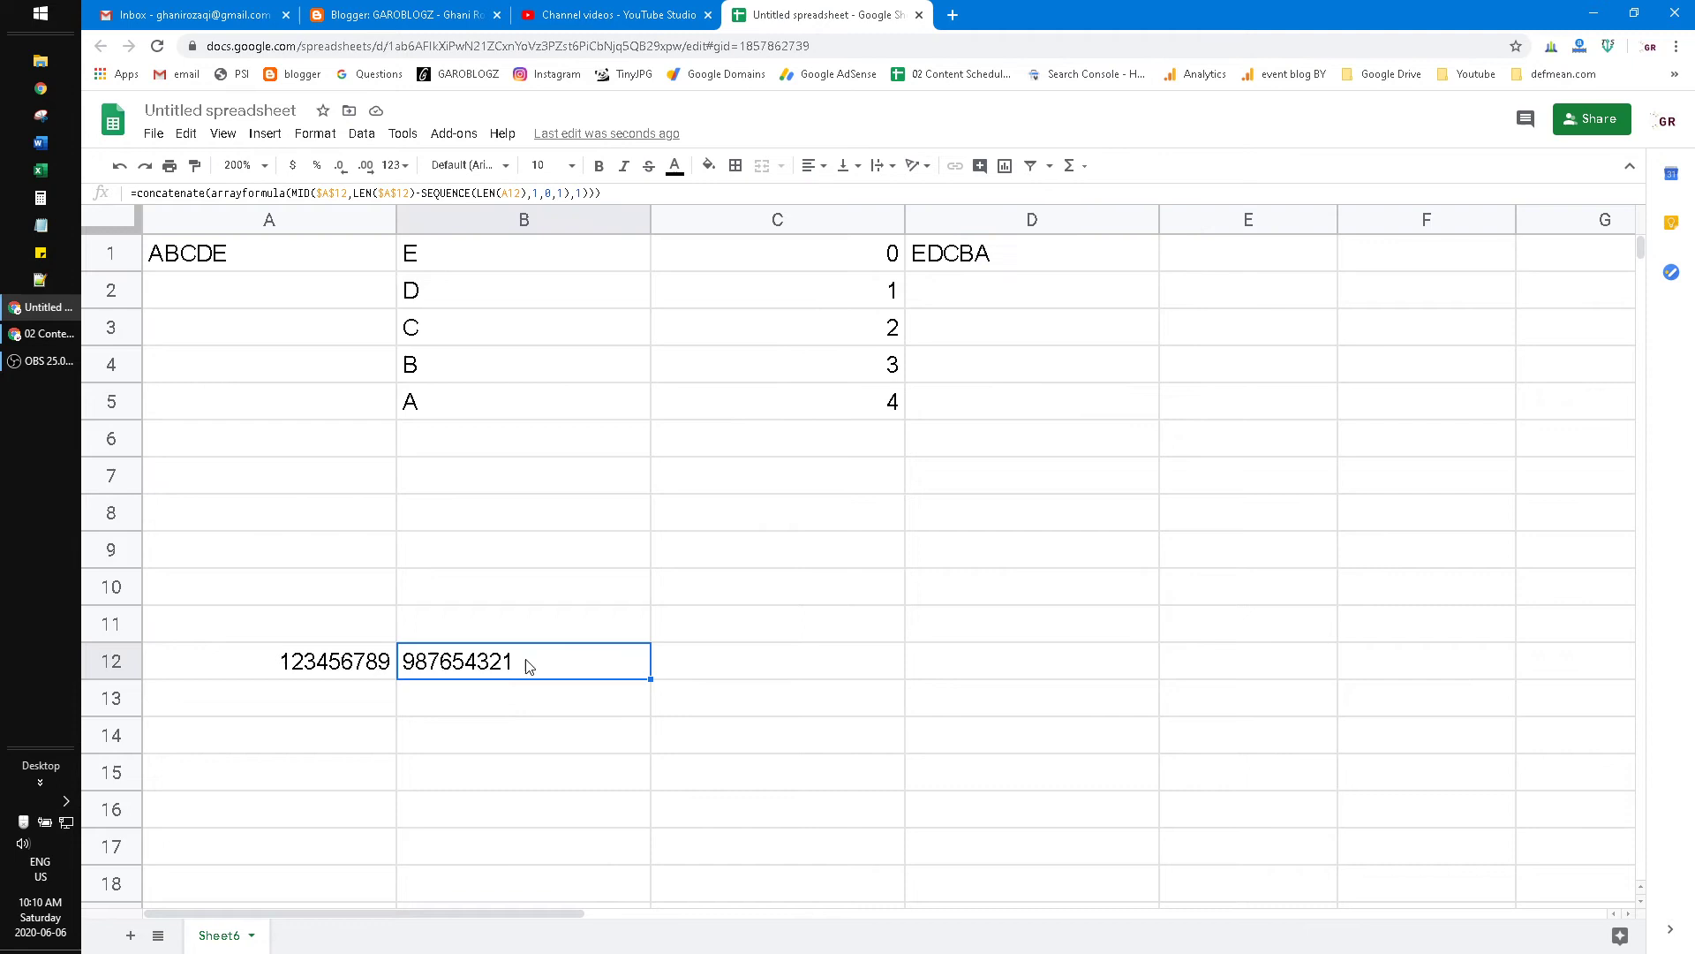
{"action": "left_click_drag", "start_coordinate": [447, 251], "coordinate": [770, 637]}
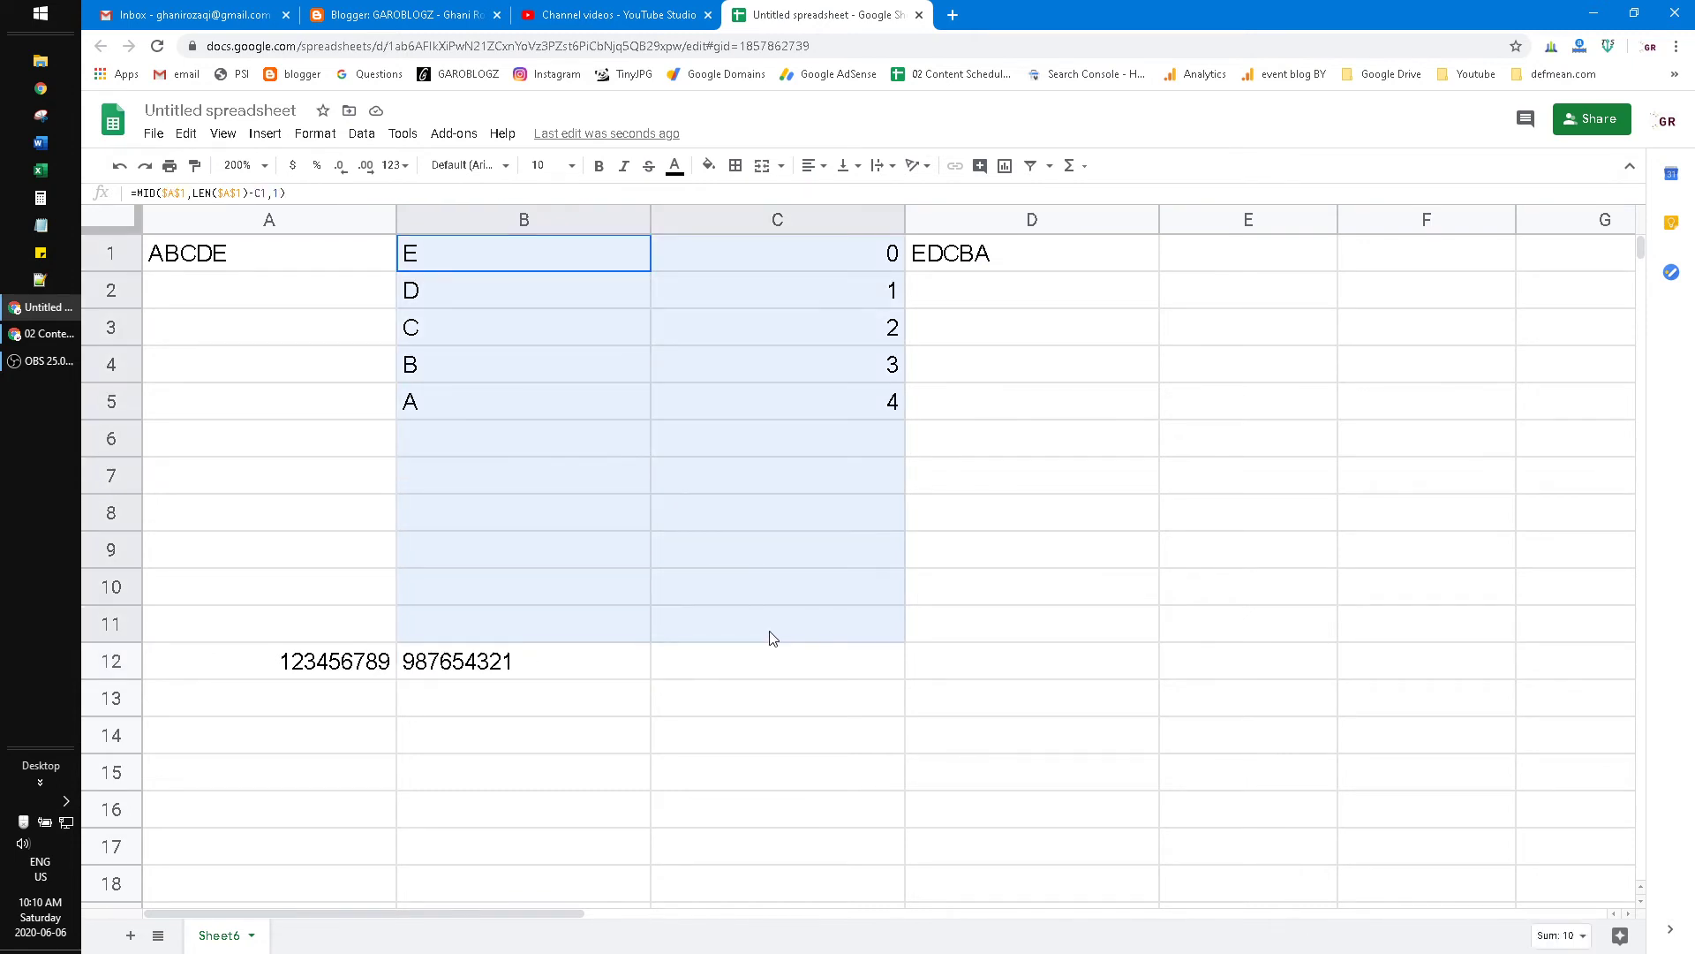
Open B12's single formula and highlight its arrayformula part.
{"action": "left_click", "coordinate": [541, 669]}
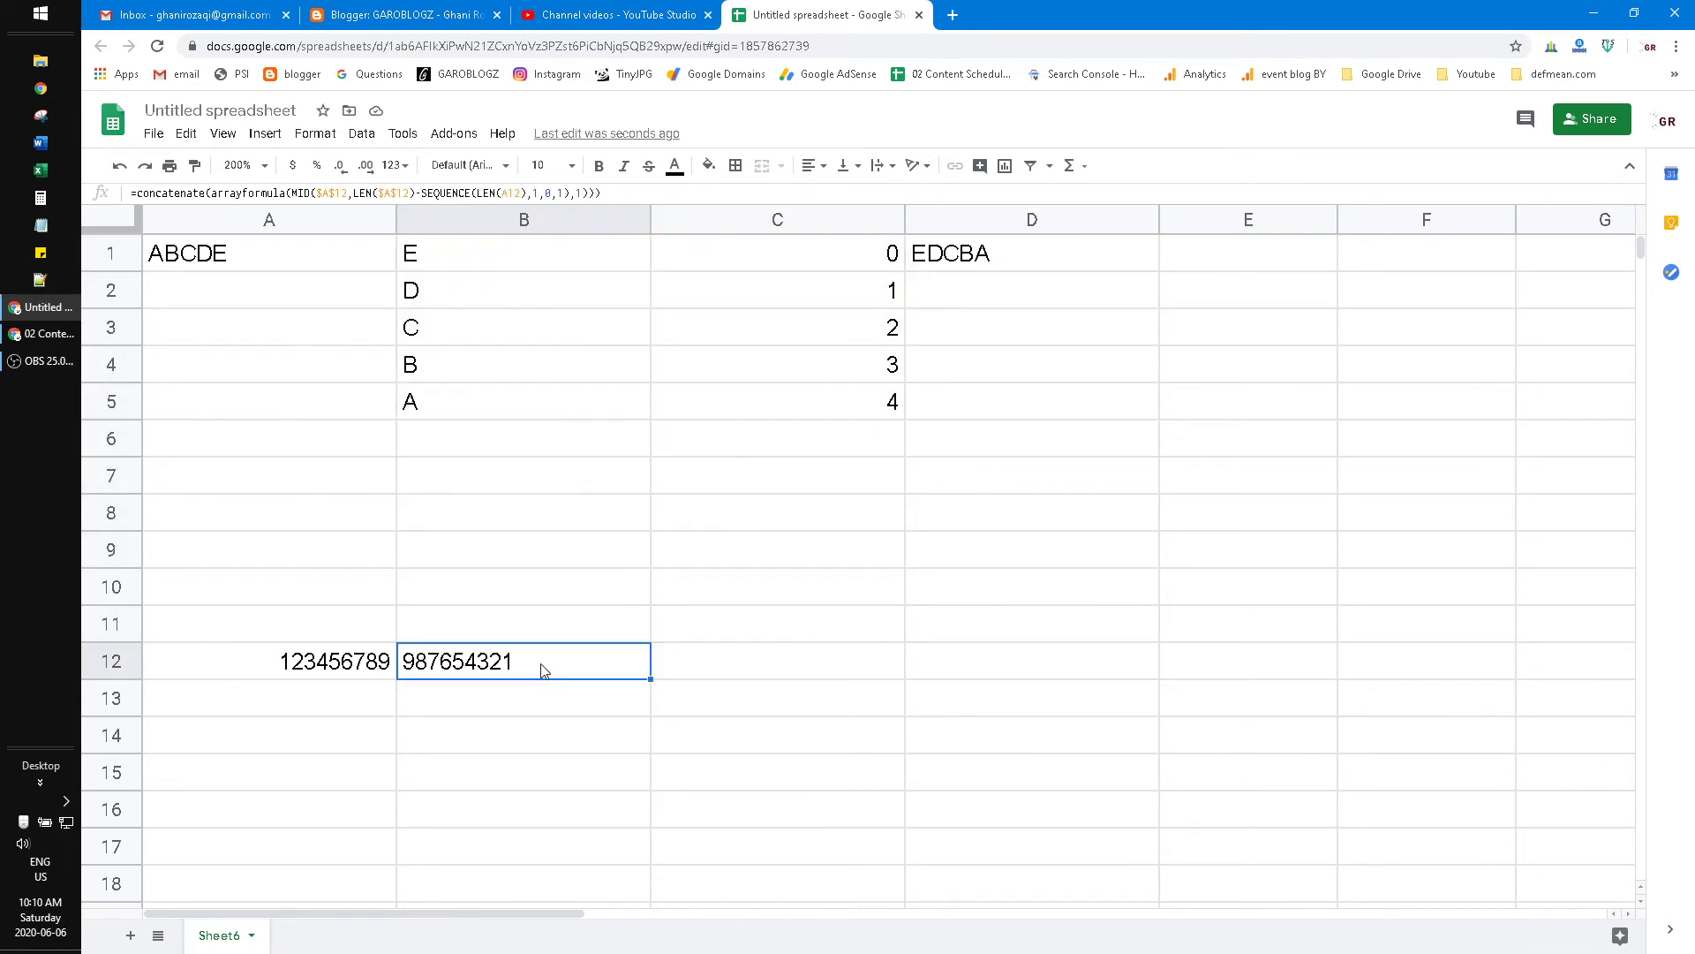
{"action": "double_click", "coordinate": [542, 669]}
{"action": "left_click_drag", "start_coordinate": [563, 663], "coordinate": [709, 662]}
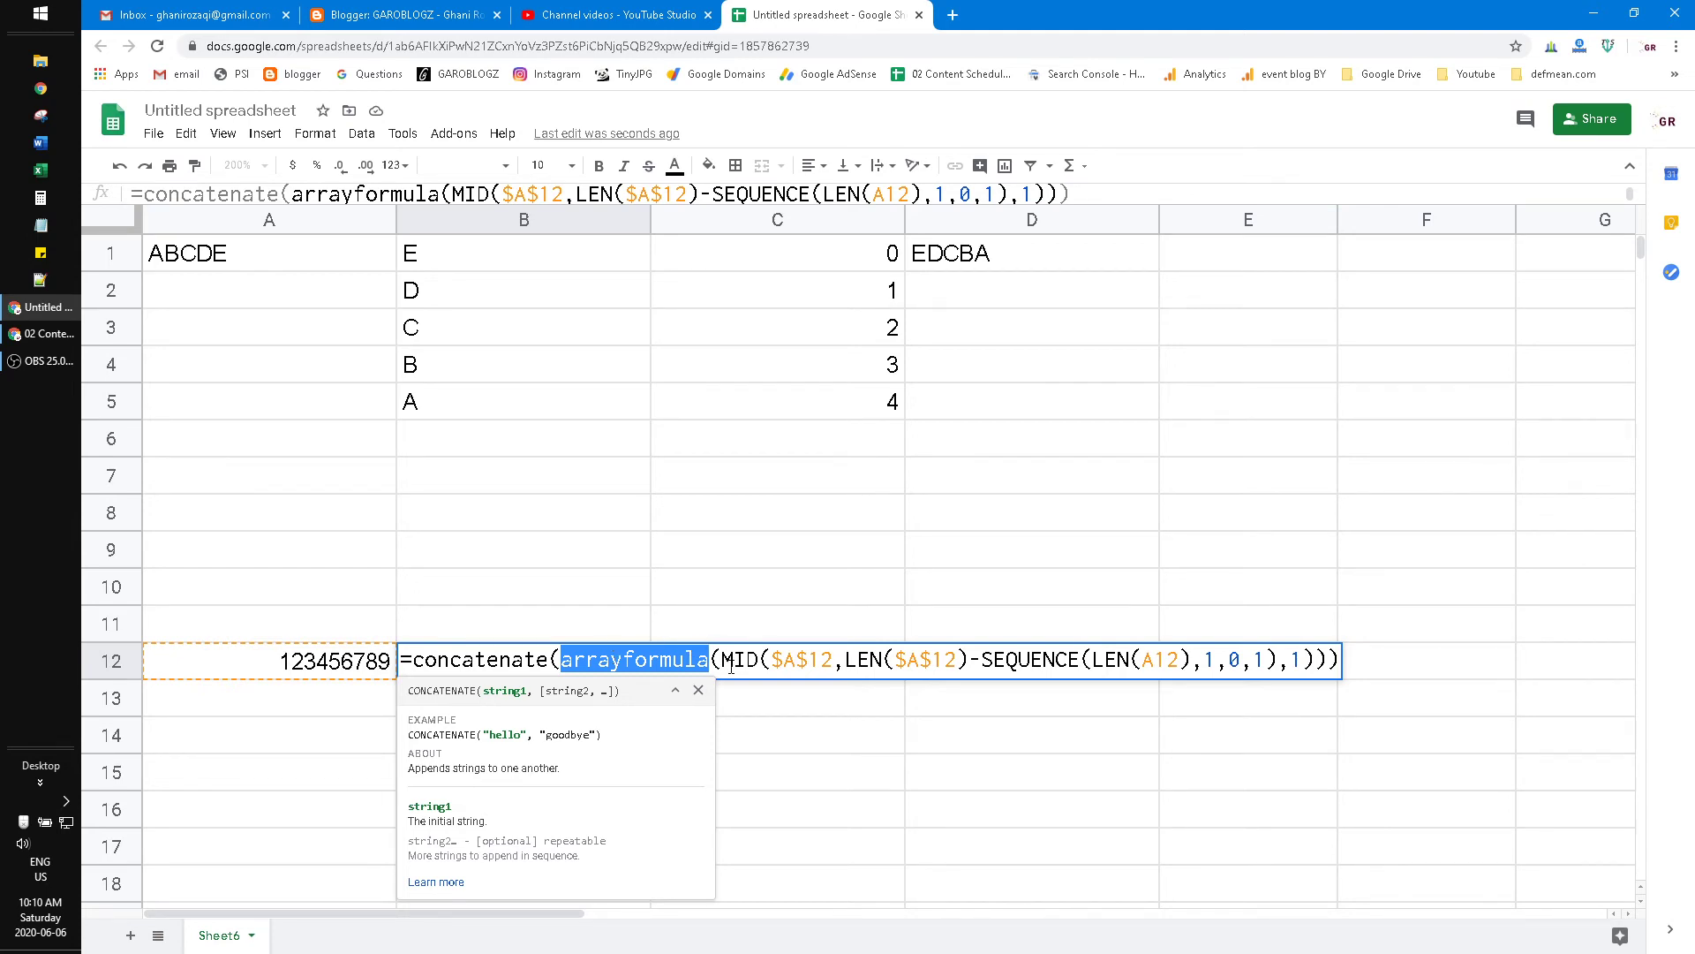
{"action": "left_click_drag", "start_coordinate": [722, 661], "coordinate": [833, 660]}
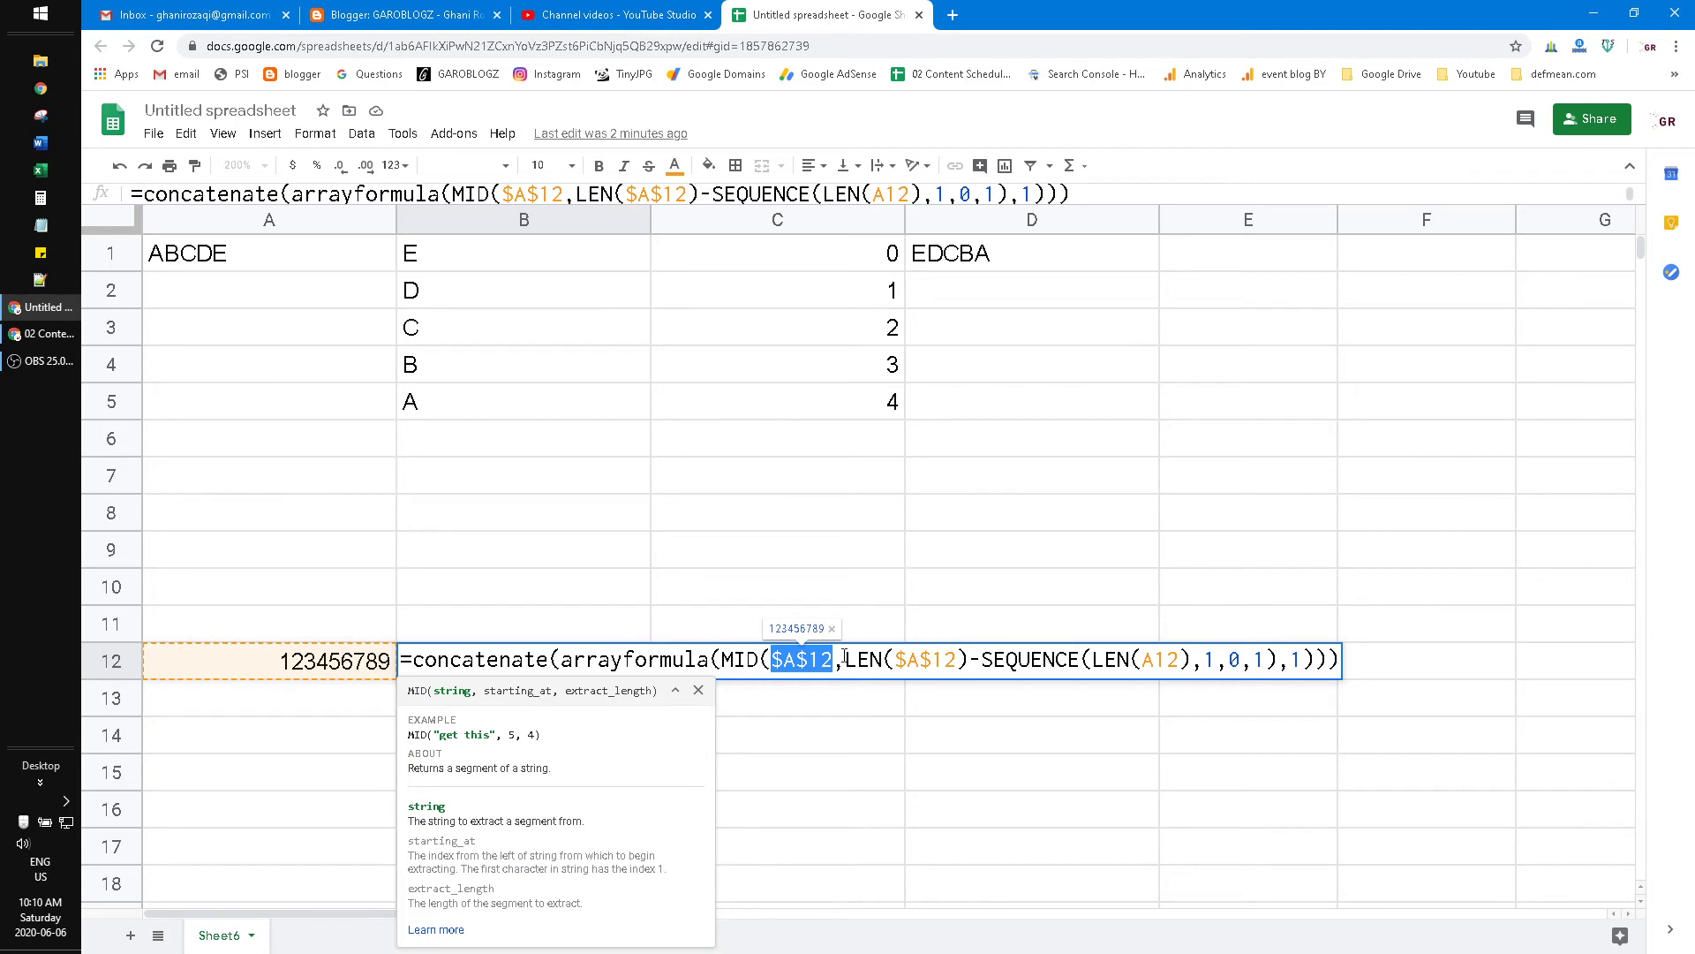
{"action": "left_click_drag", "start_coordinate": [845, 661], "coordinate": [1190, 661]}
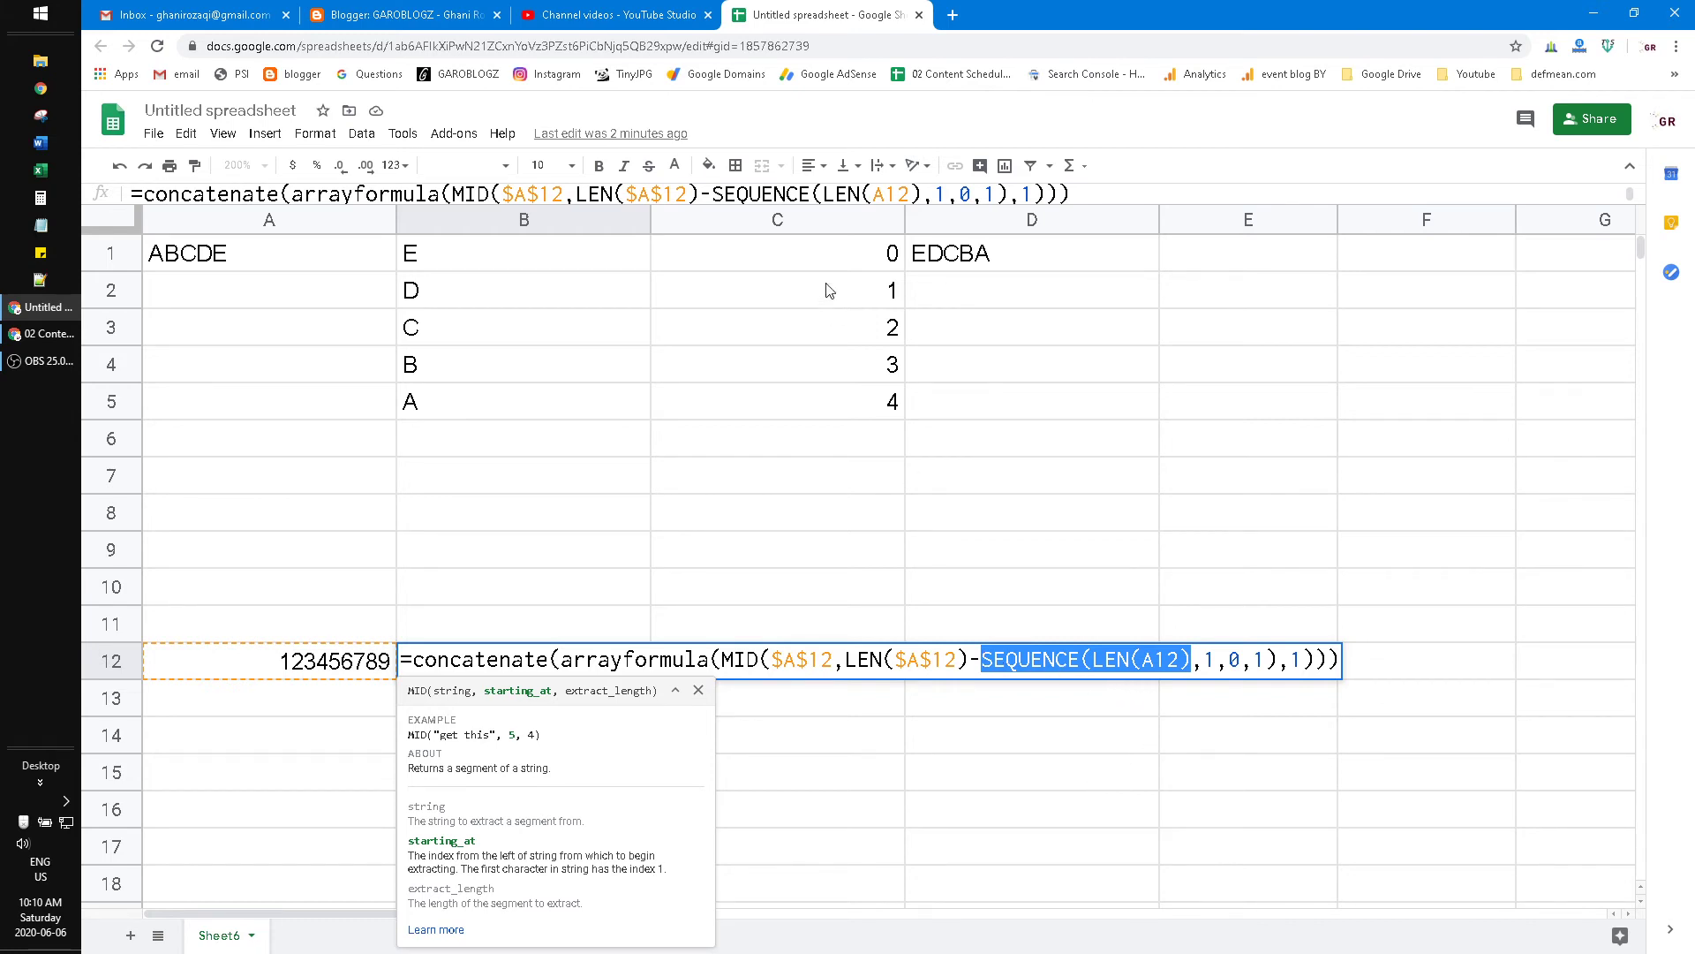
{"action": "key", "text": "Escape"}
{"action": "left_click", "coordinate": [826, 252]}
{"action": "double_click", "coordinate": [693, 252]}
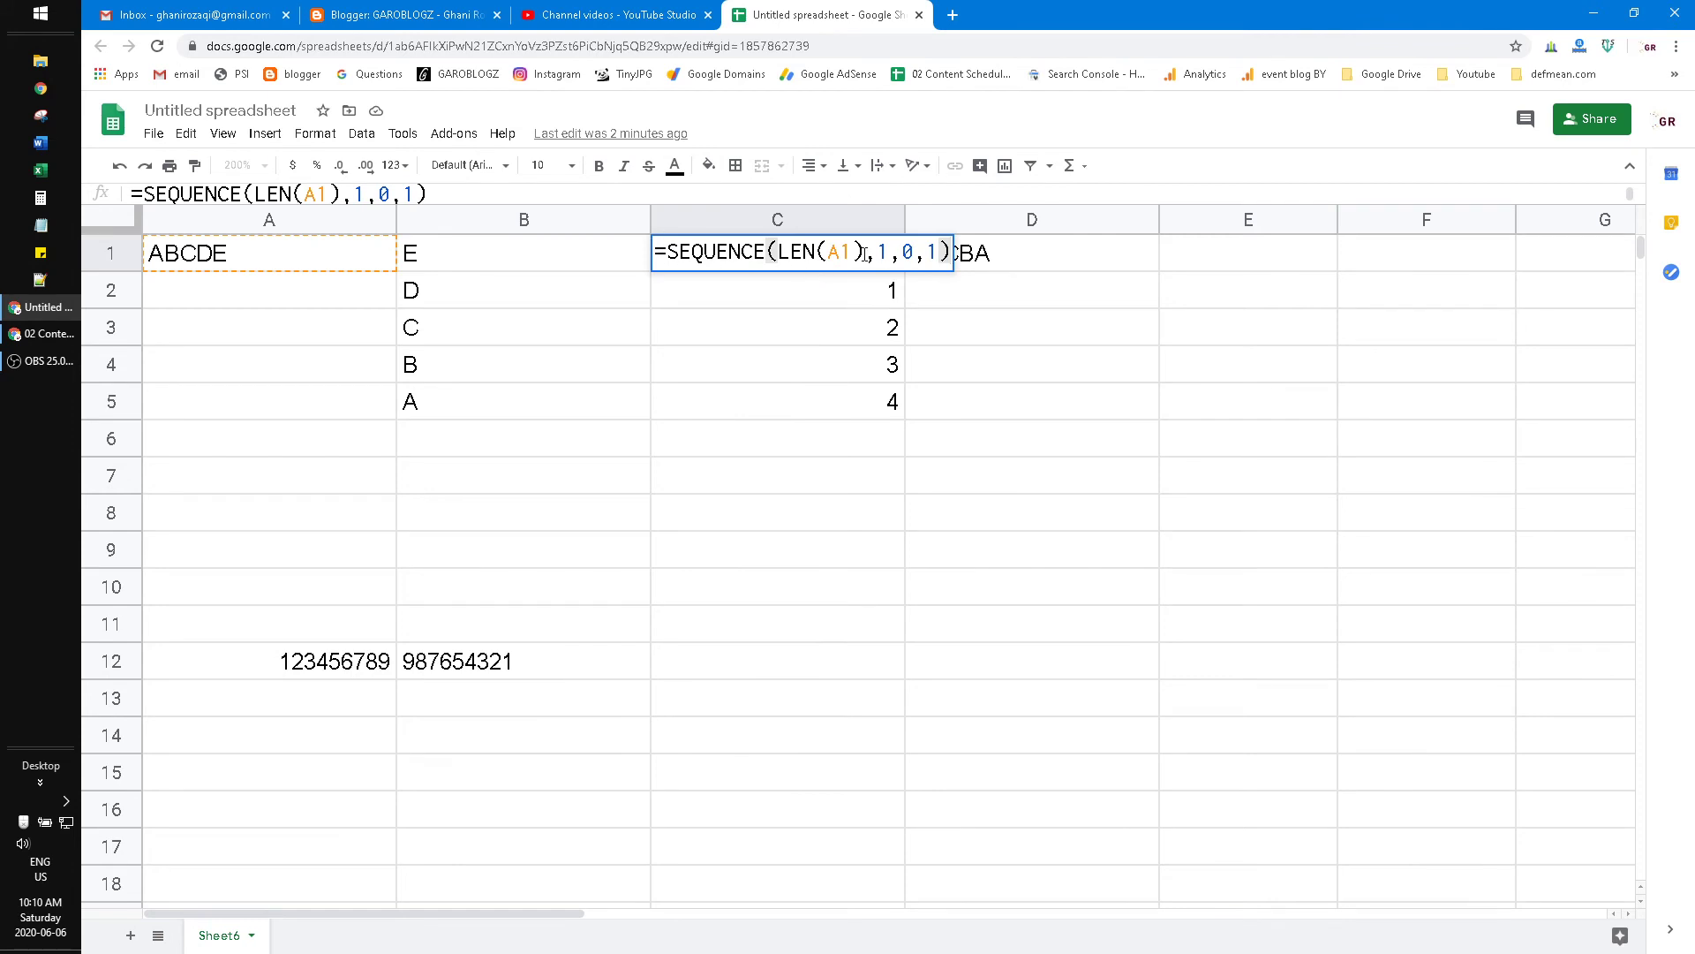
{"action": "key", "text": "Escape"}
{"action": "left_click", "coordinate": [557, 258]}
{"action": "double_click", "coordinate": [455, 268]}
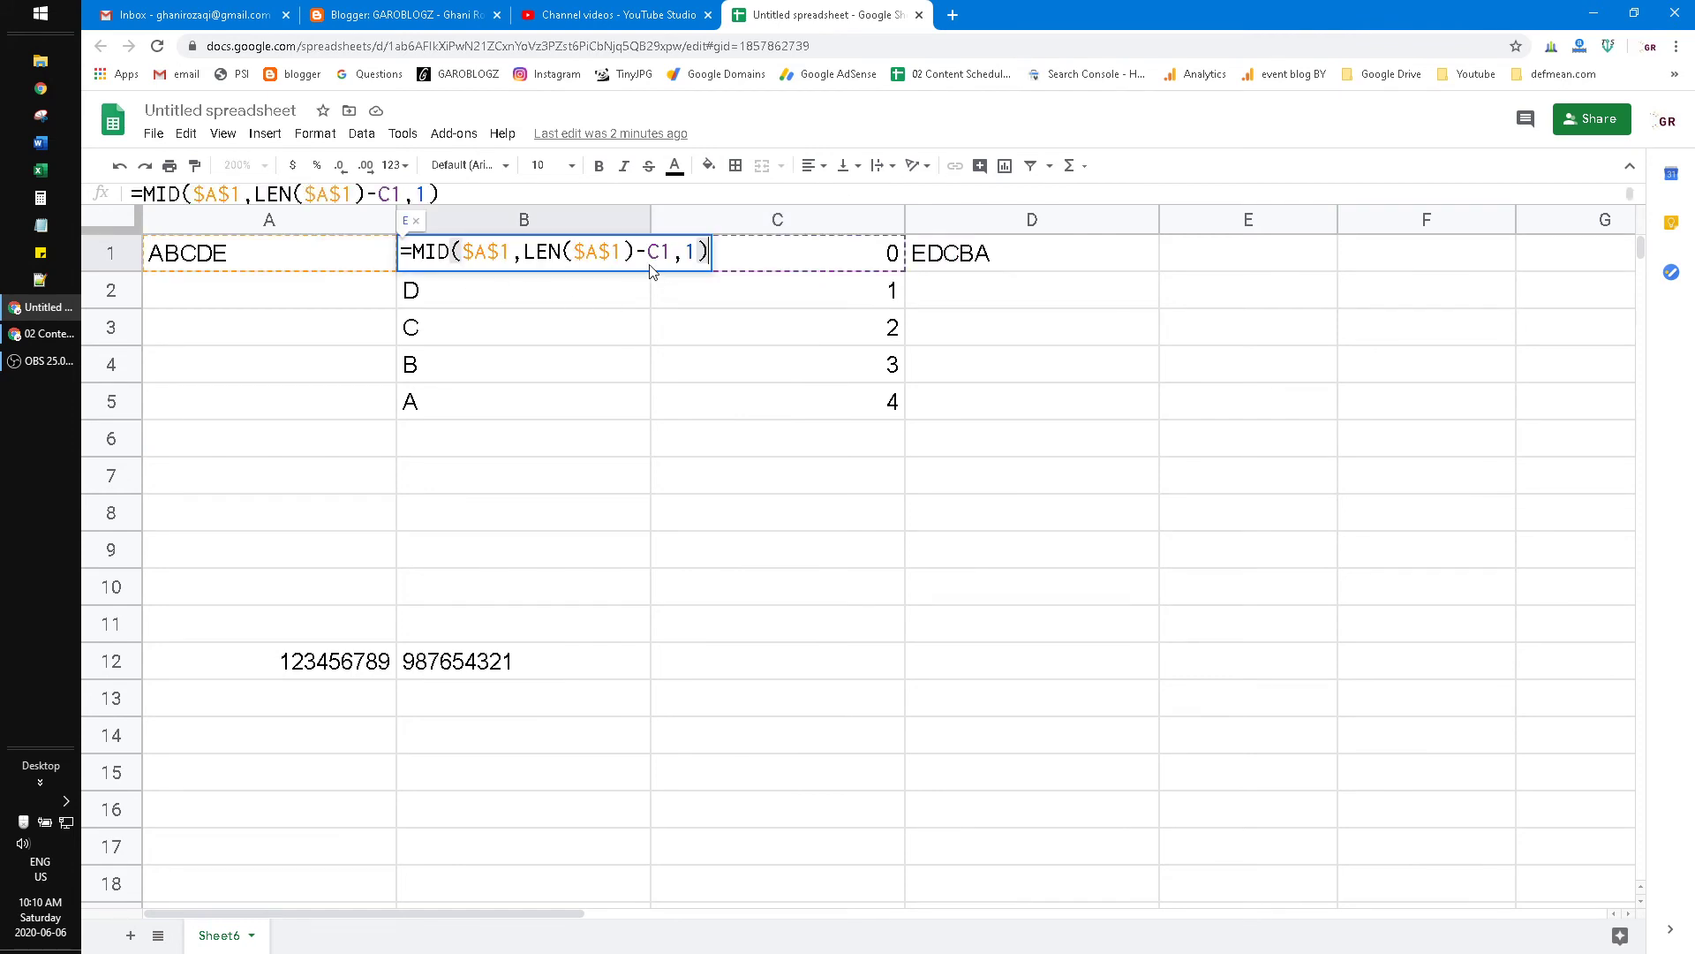
{"action": "double_click", "coordinate": [664, 252]}
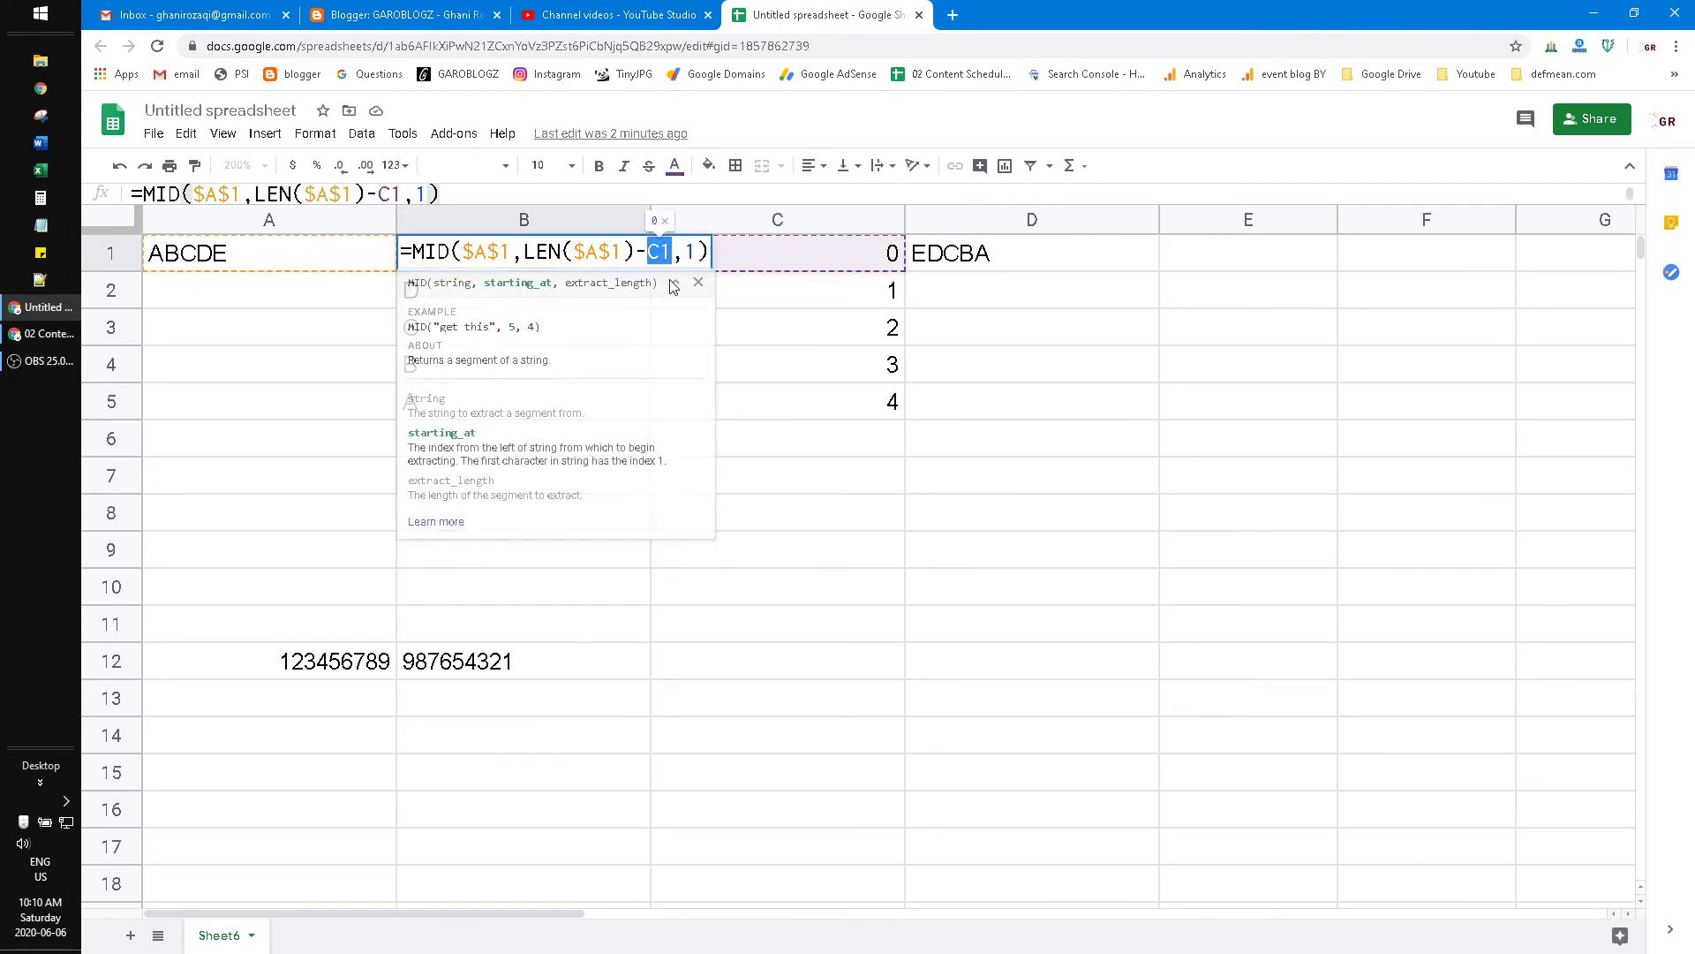
{"action": "left_click", "coordinate": [415, 252]}
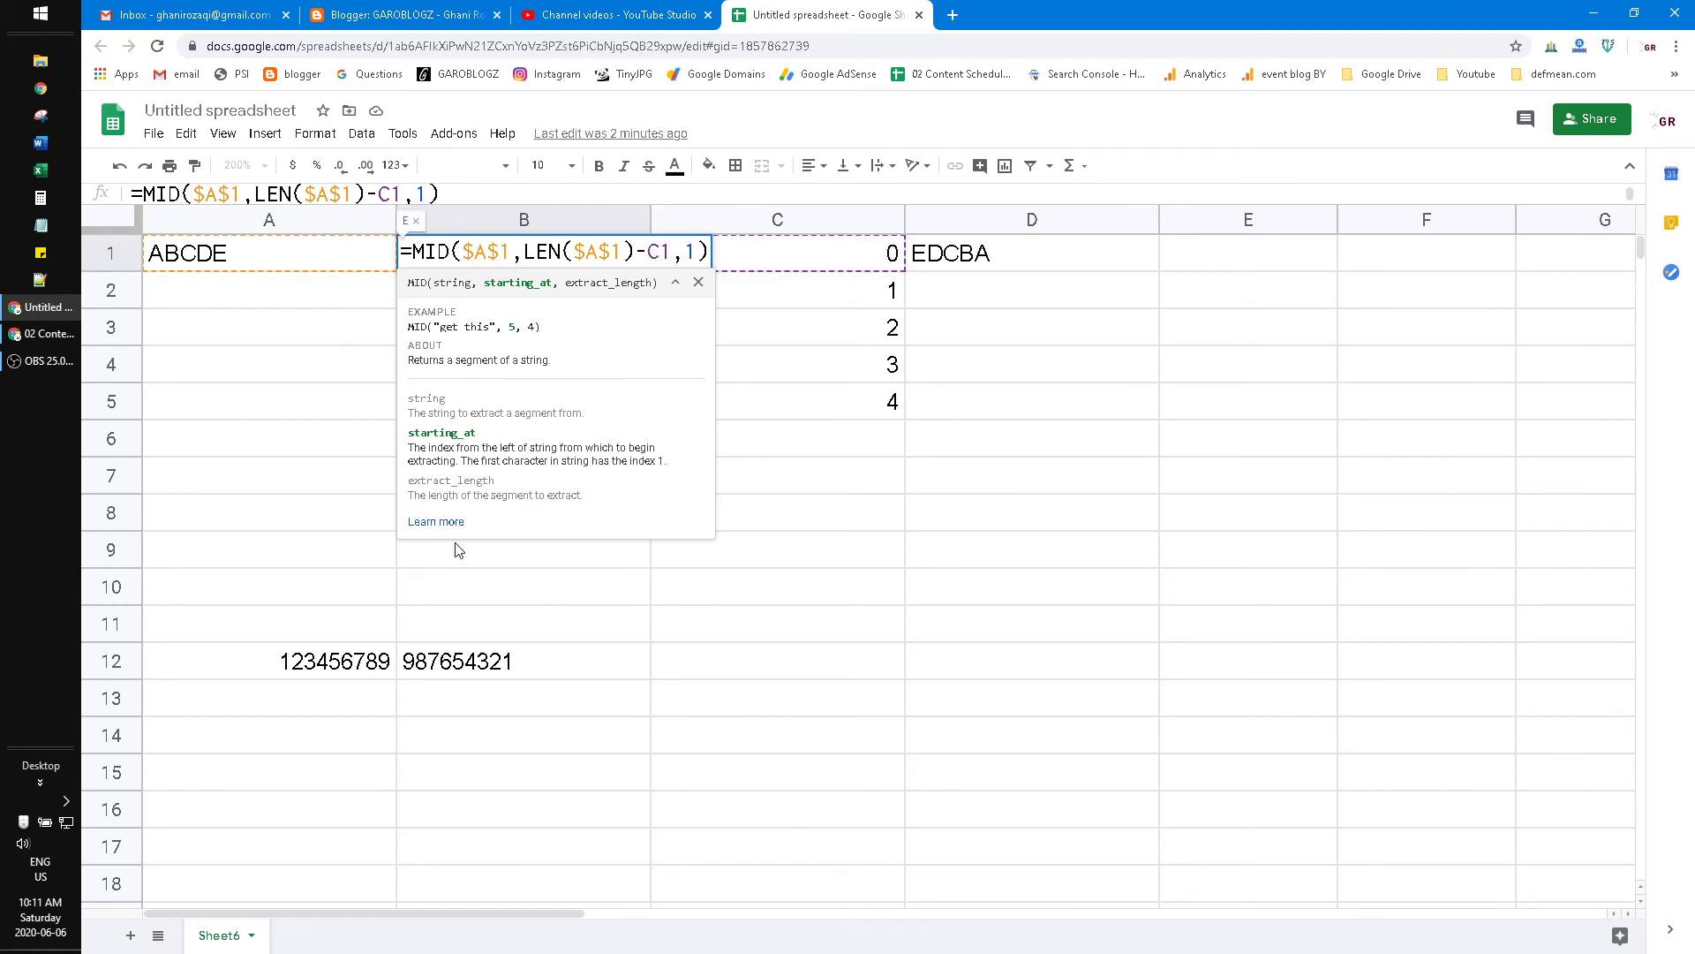
{"action": "key", "text": "Escape"}
{"action": "left_click", "coordinate": [549, 662]}
{"action": "key", "text": "Return"}
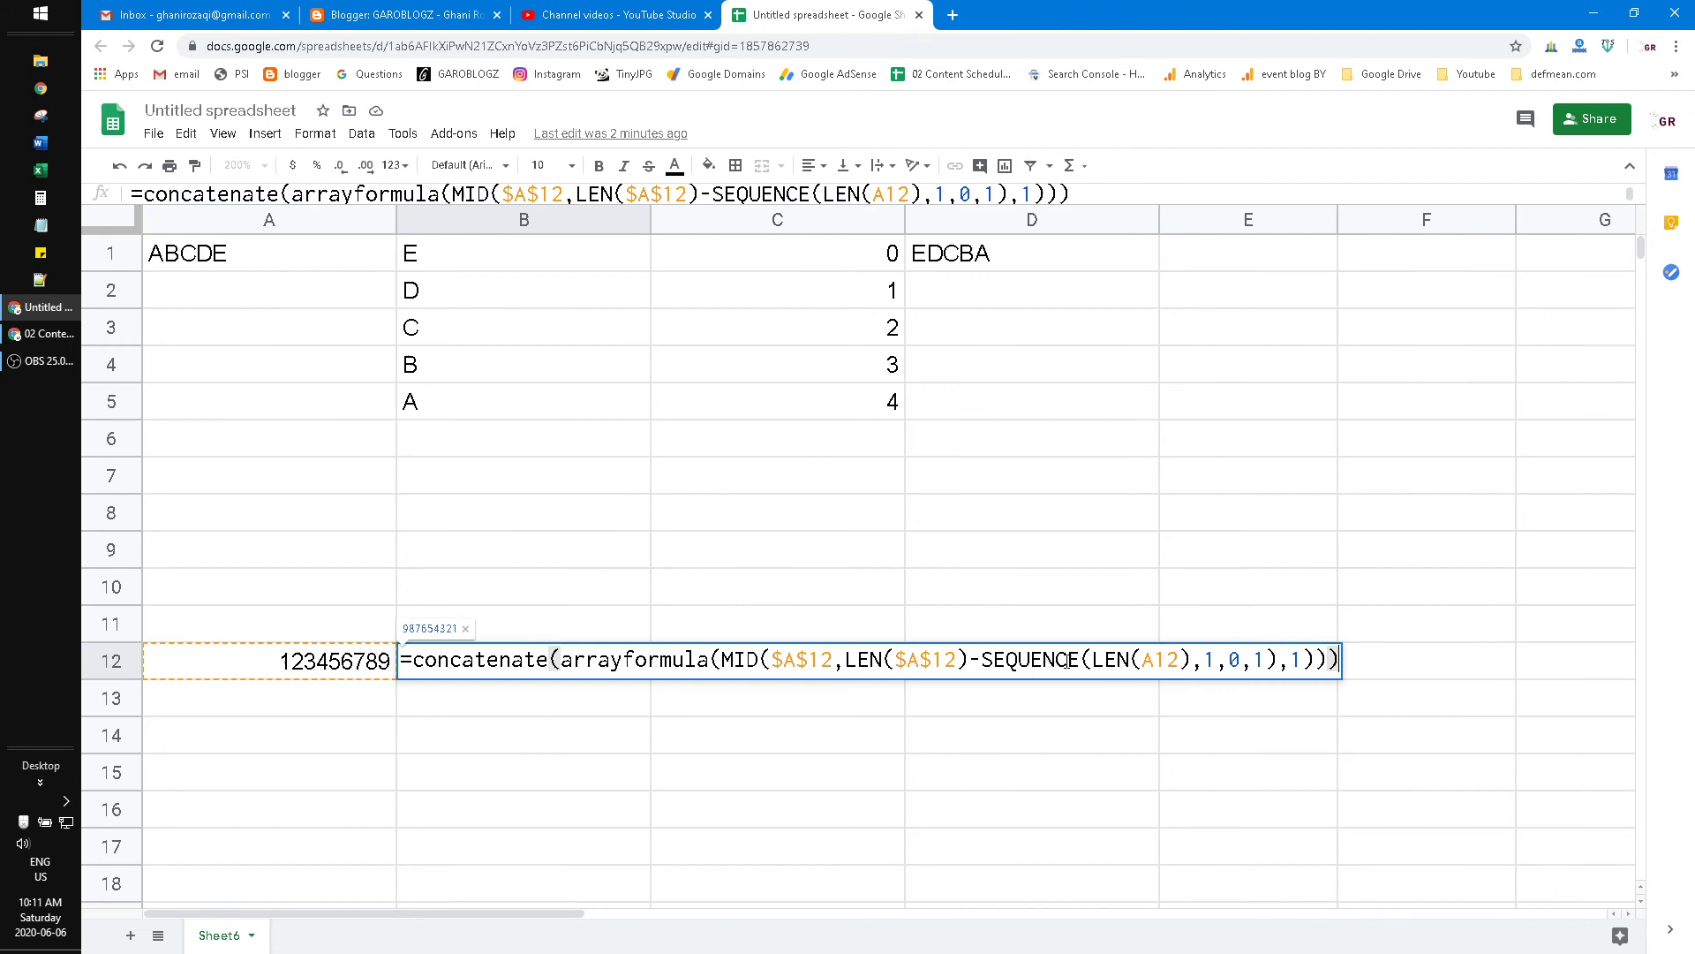
{"action": "left_click_drag", "start_coordinate": [1206, 659], "coordinate": [1264, 660]}
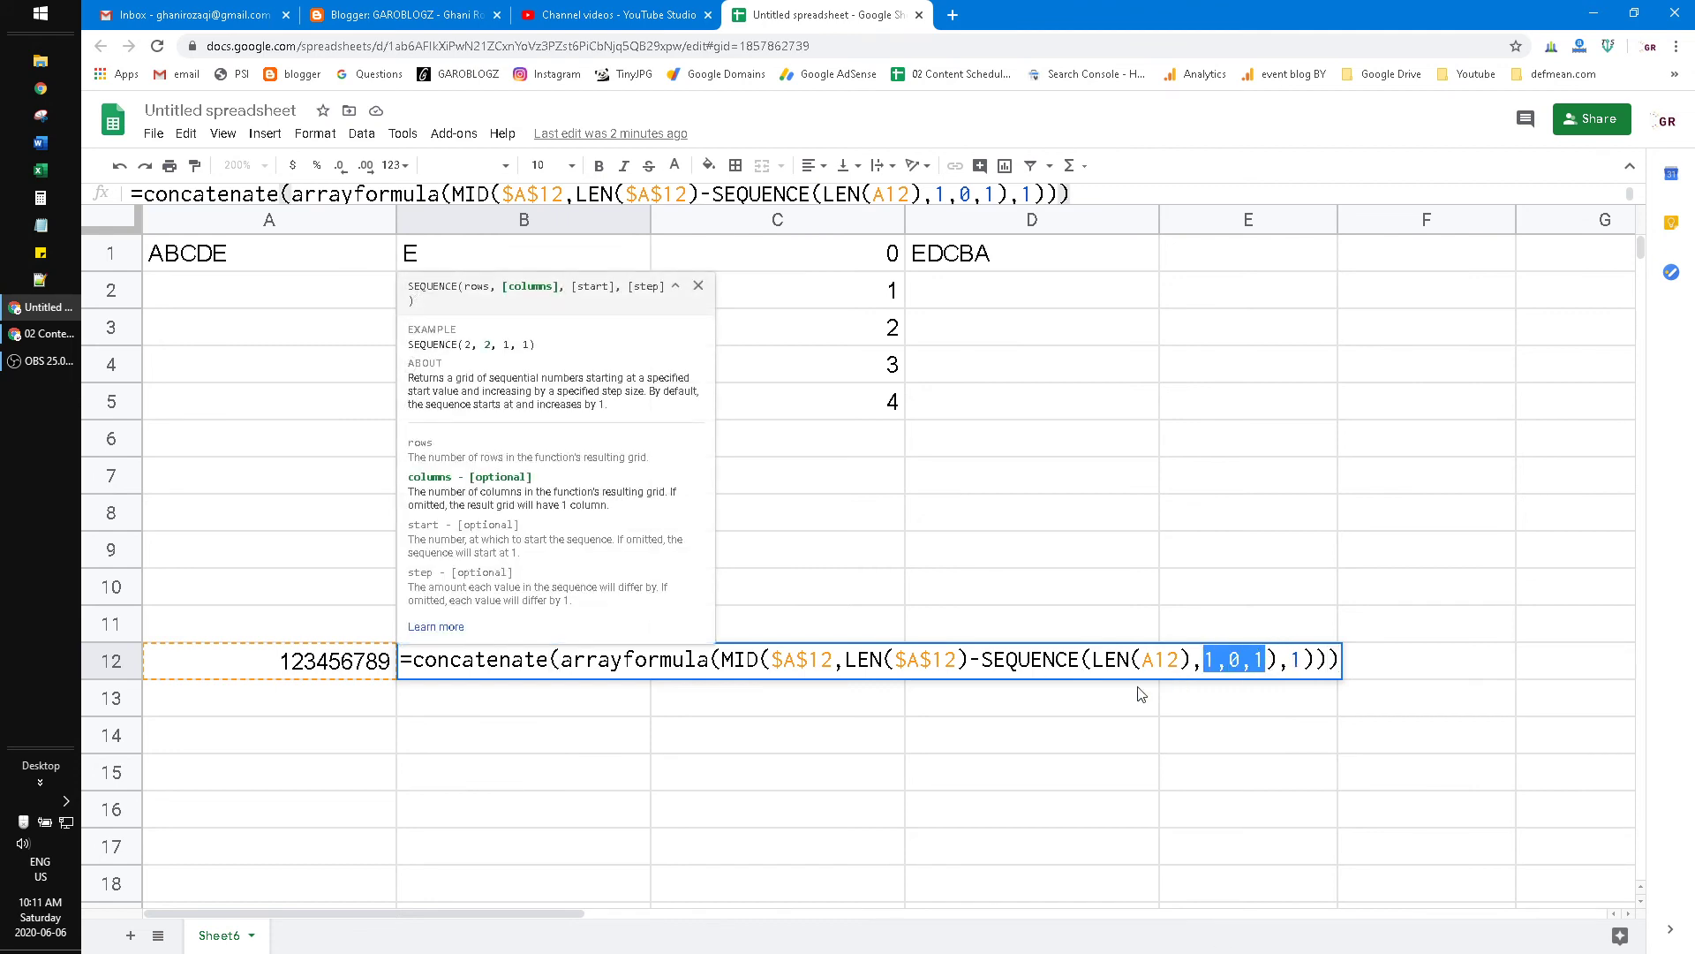
{"action": "key", "text": "Escape"}
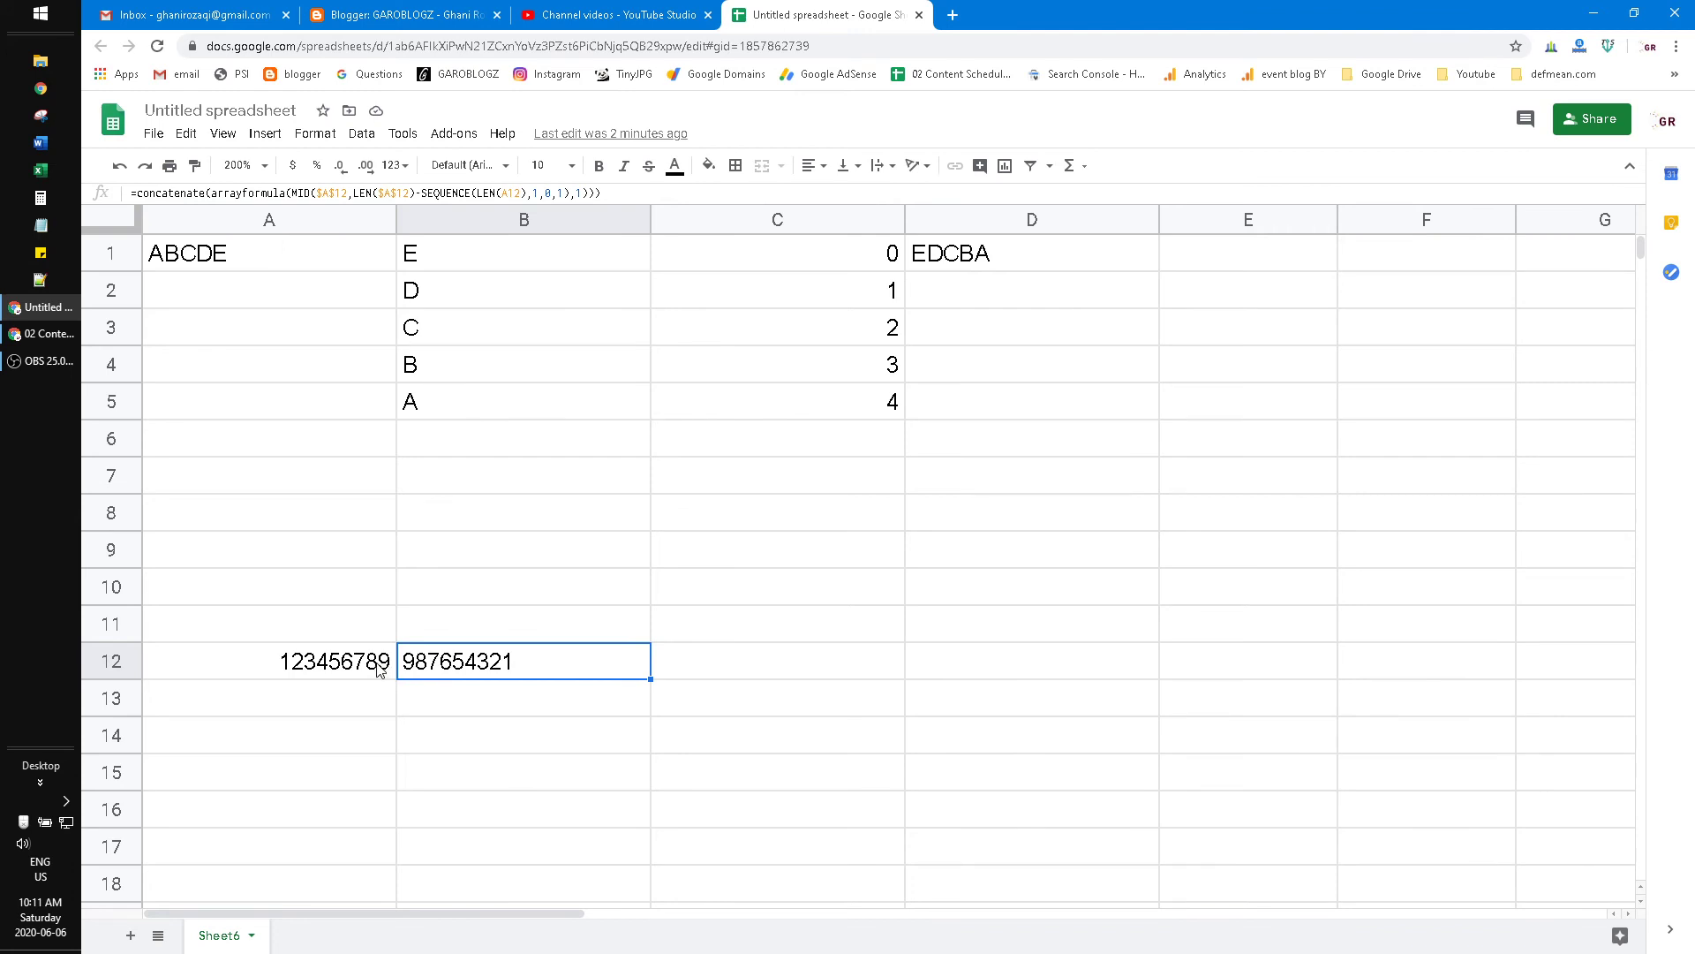
Replace A12's number with a two-word name, correcting a mistyped letter.
{"action": "left_click", "coordinate": [378, 669]}
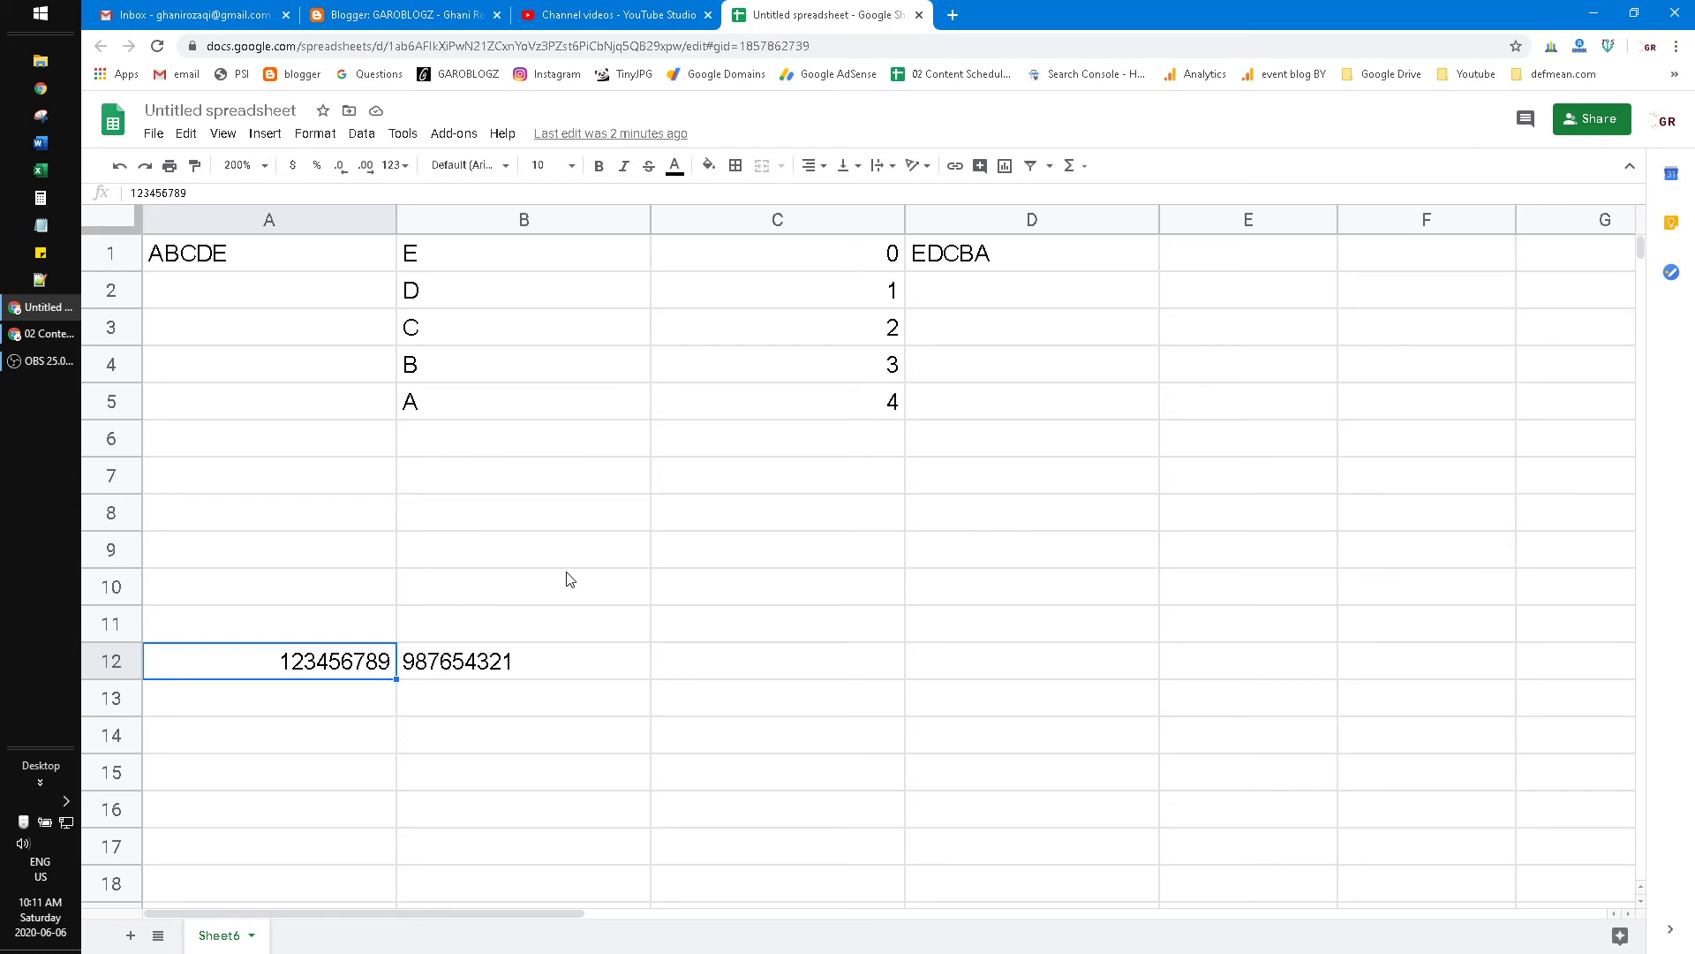
{"action": "type", "text": "Trump Pre"}
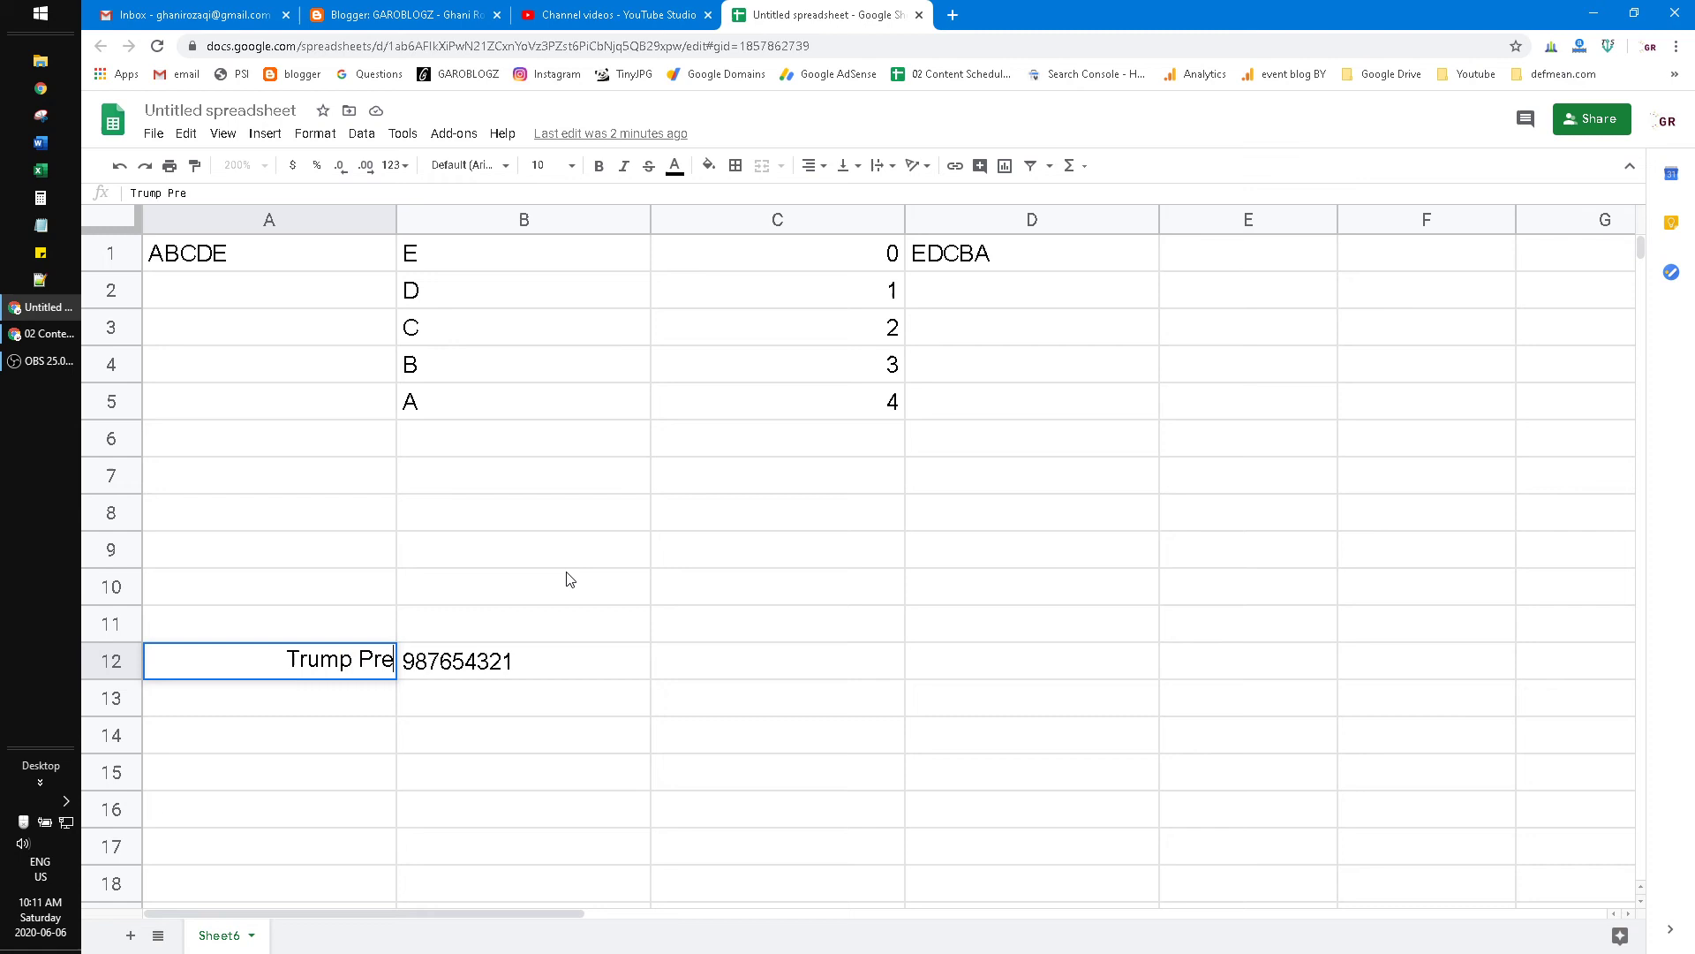
{"action": "type", "text": "sident"}
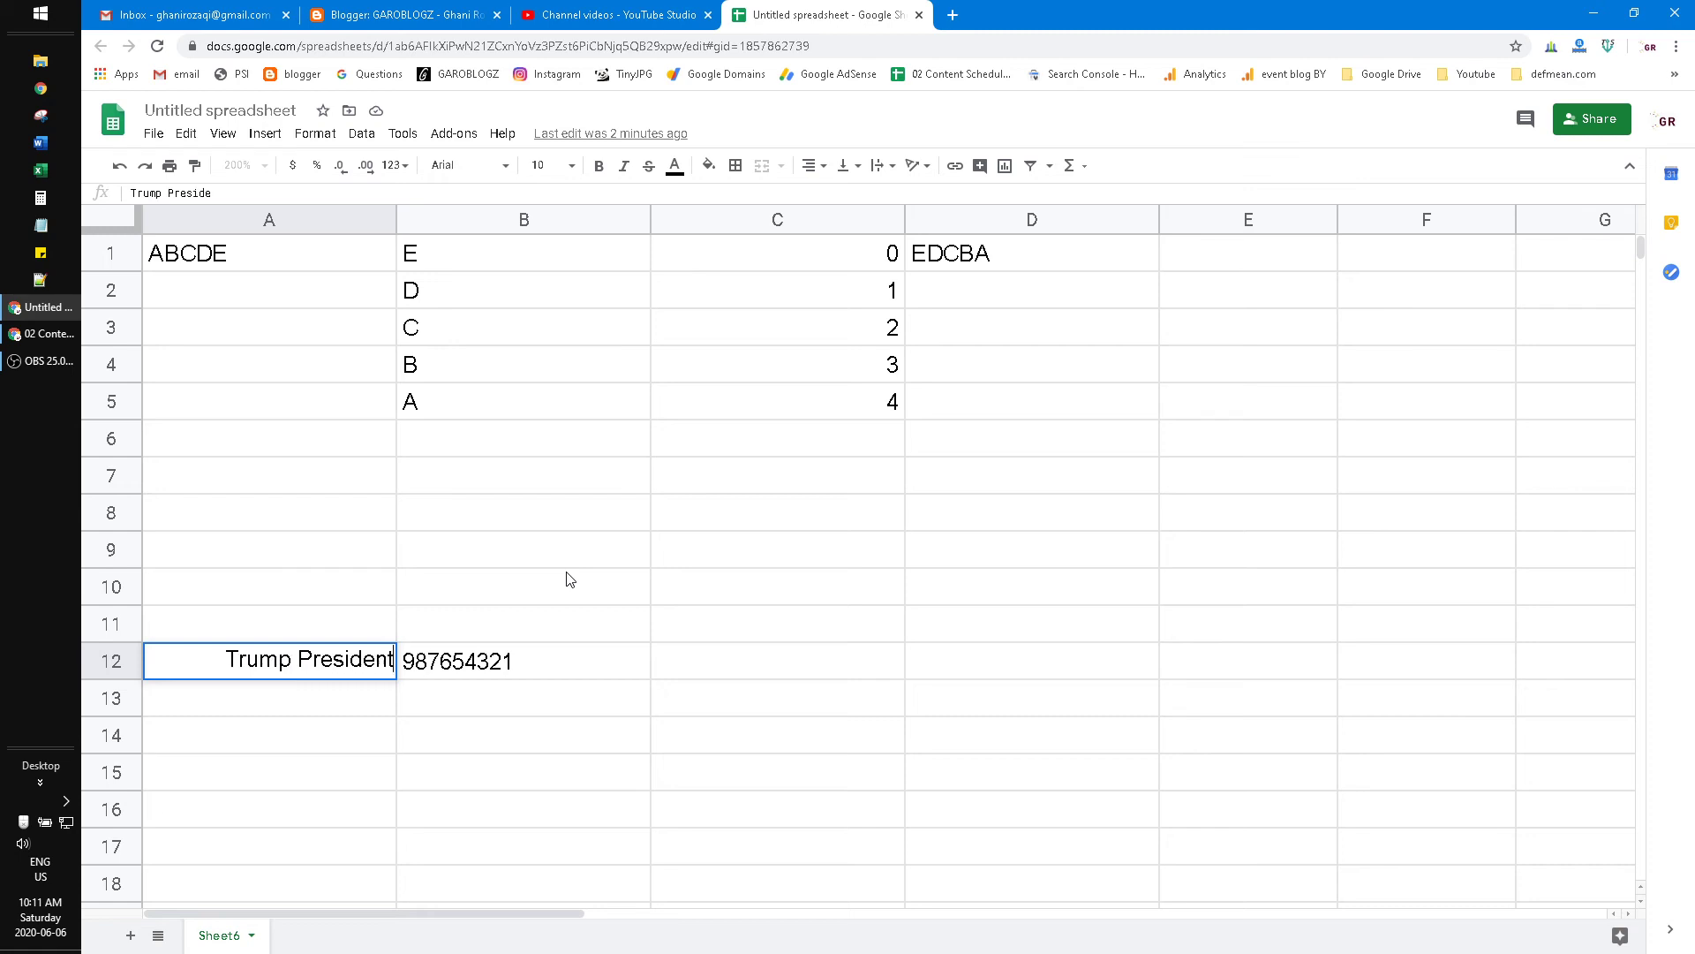
{"action": "key", "text": "Return"}
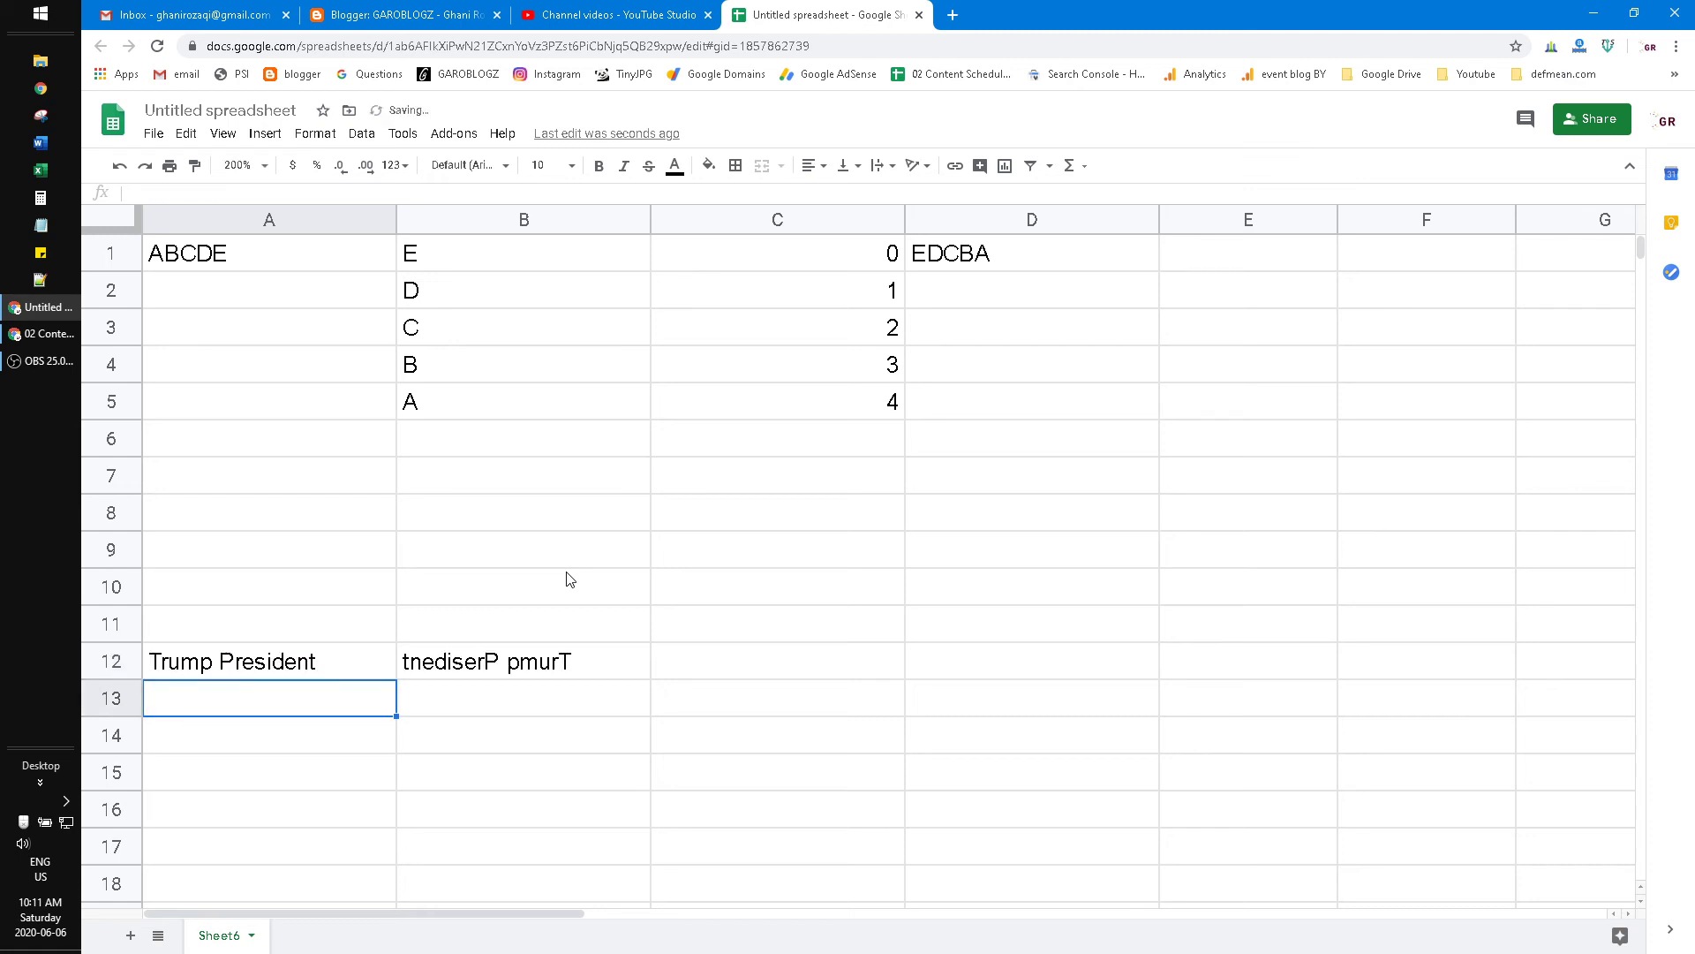
Review B12's concatenate/arrayformula formula that now spells the name backwards, without editing it.
{"action": "left_click_drag", "start_coordinate": [299, 664], "coordinate": [661, 679]}
{"action": "left_click", "coordinate": [609, 679]}
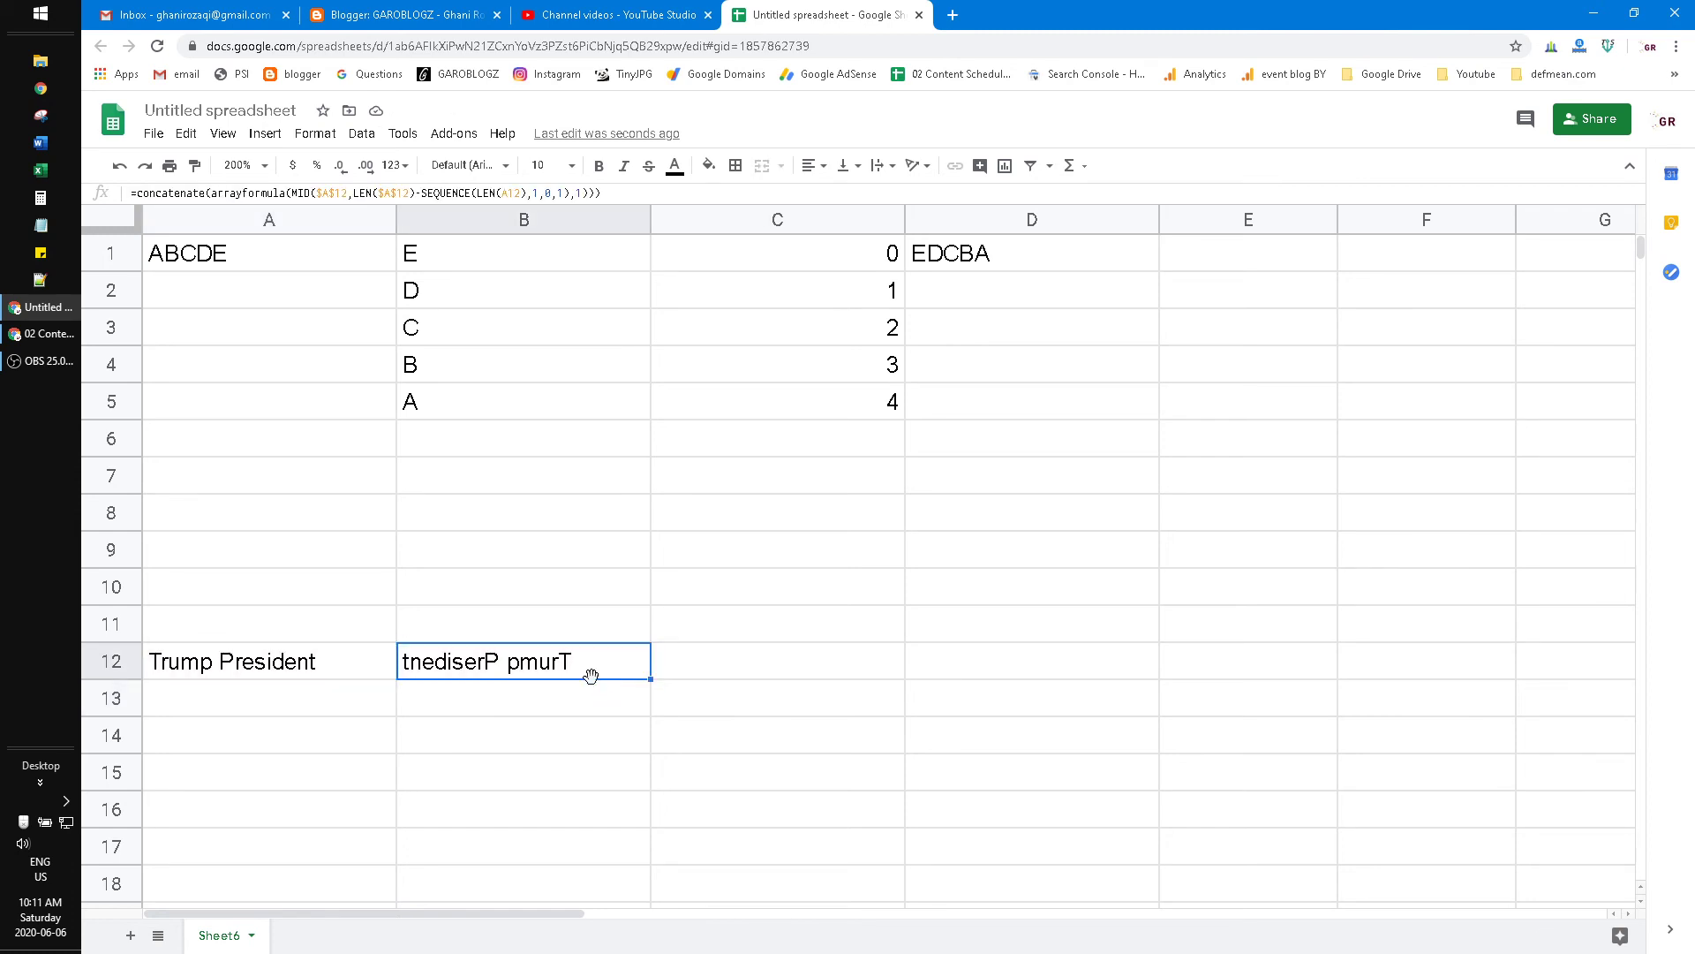
{"action": "double_click", "coordinate": [591, 675]}
{"action": "key", "text": "Escape"}
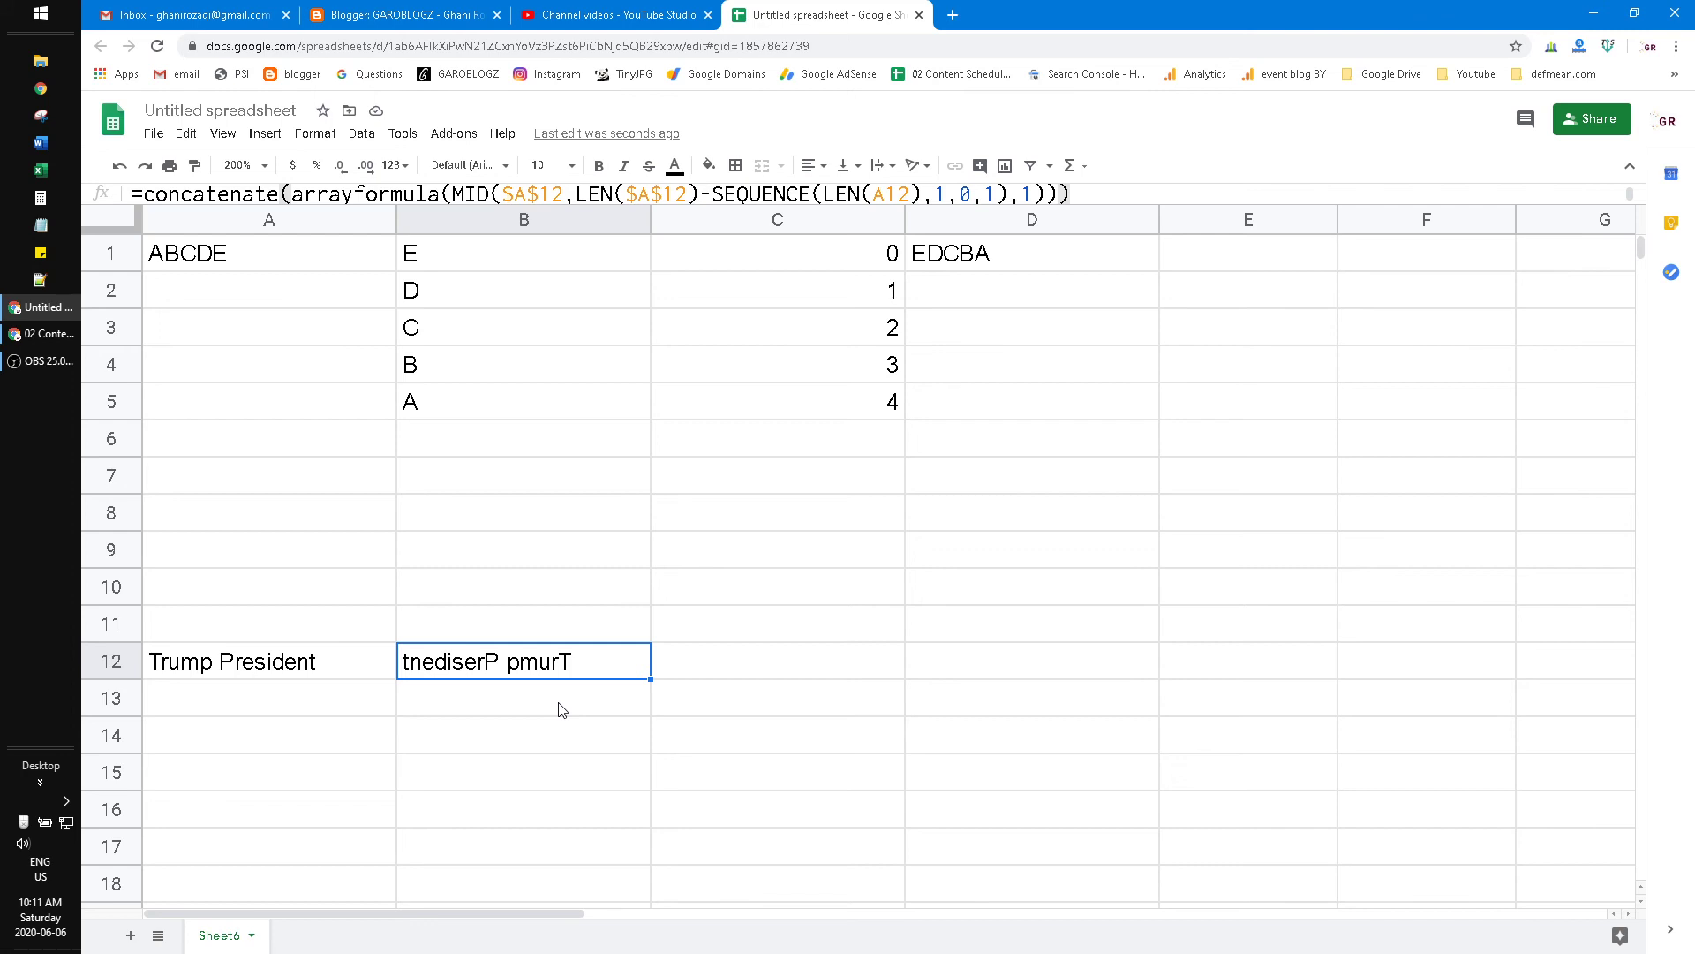
{"action": "double_click", "coordinate": [532, 658]}
{"action": "left_click_drag", "start_coordinate": [433, 656], "coordinate": [1457, 648]}
{"action": "key", "text": "Escape"}
{"action": "key", "text": "Return"}
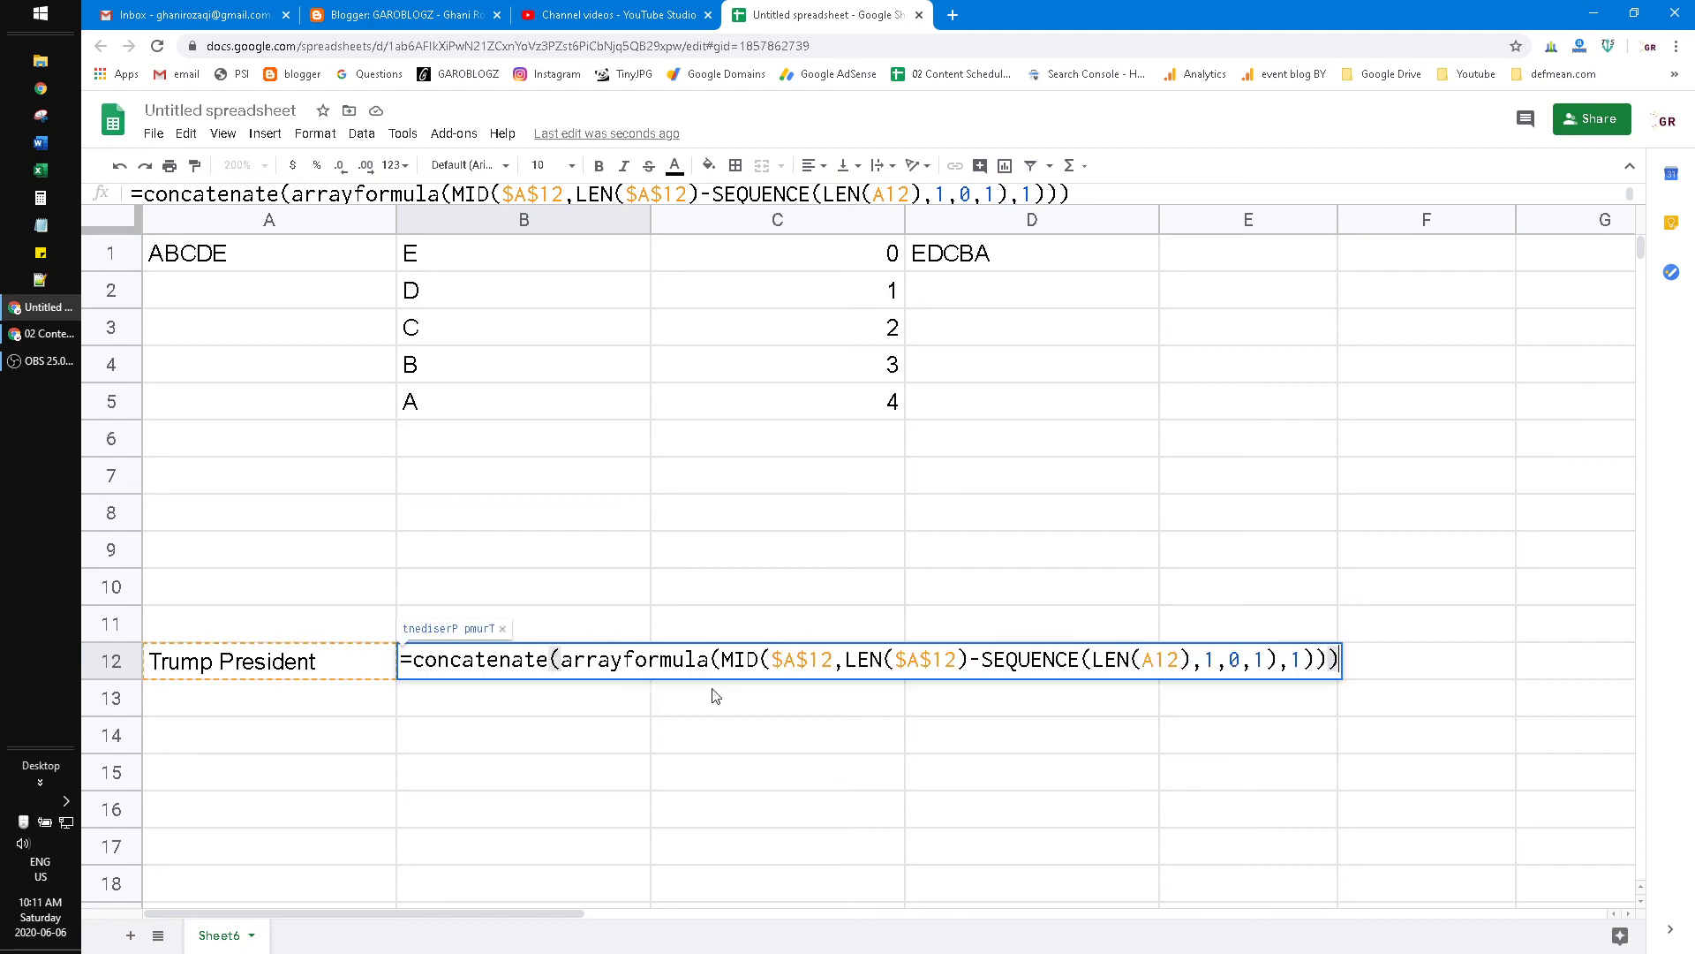
{"action": "left_click_drag", "start_coordinate": [411, 660], "coordinate": [1488, 706]}
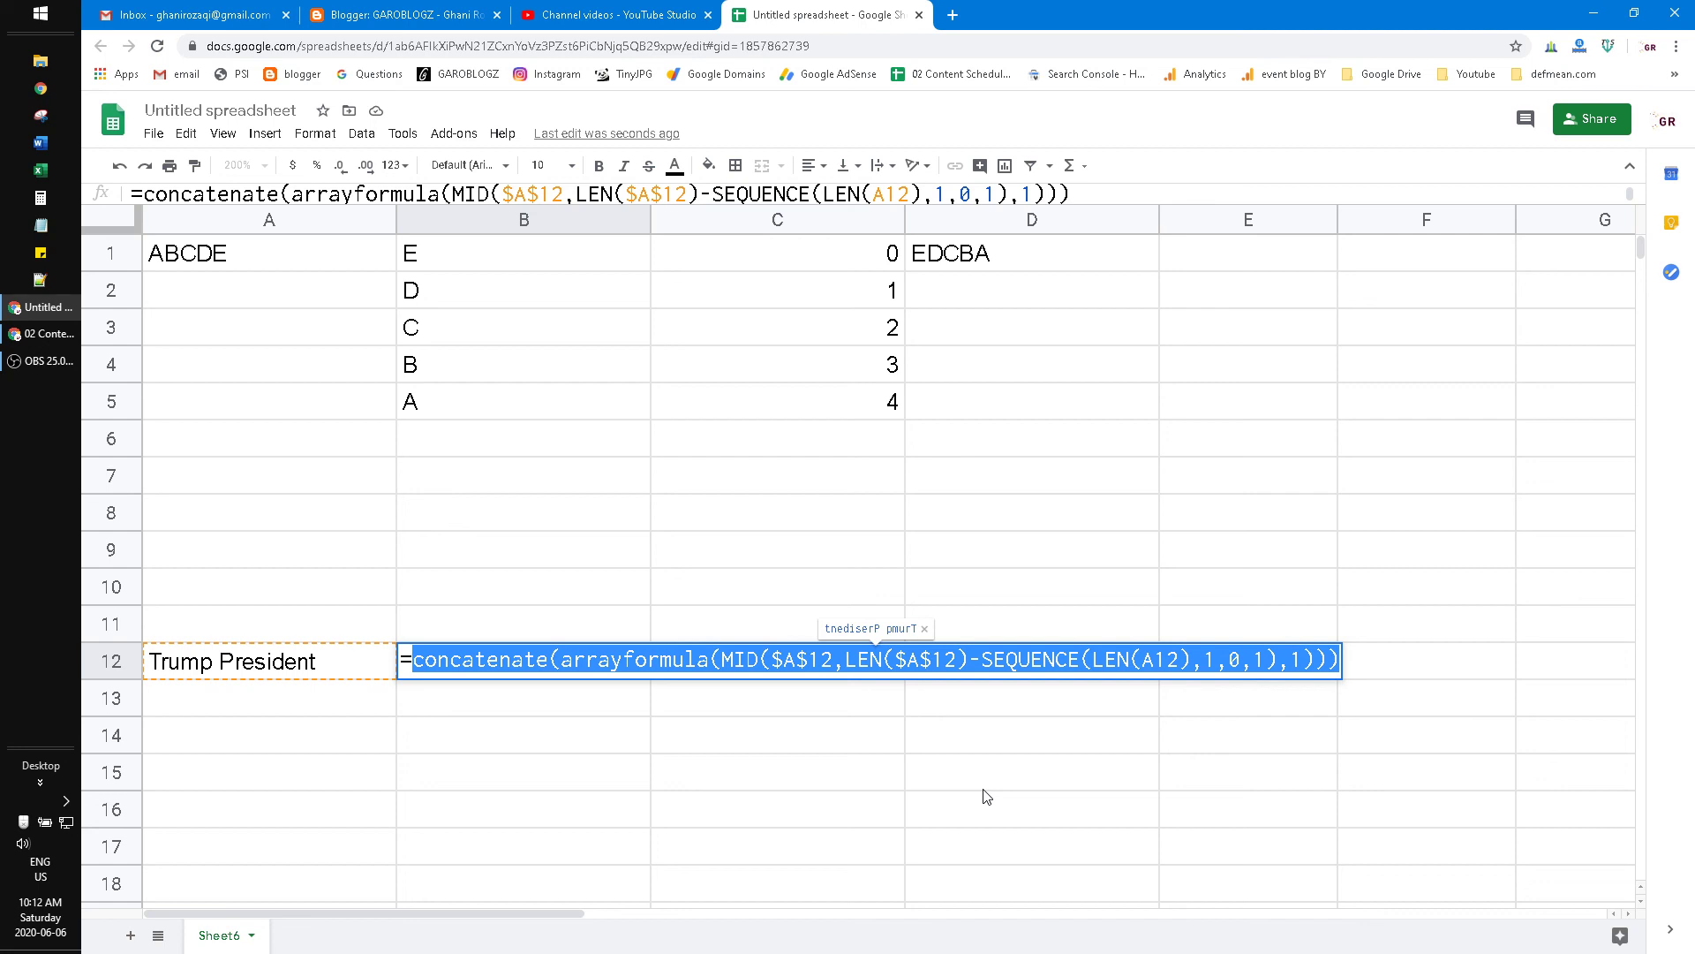
{"action": "key", "text": "Escape"}
Enter a second two-word name in A13, fixing its final letter.
{"action": "left_click", "coordinate": [294, 711]}
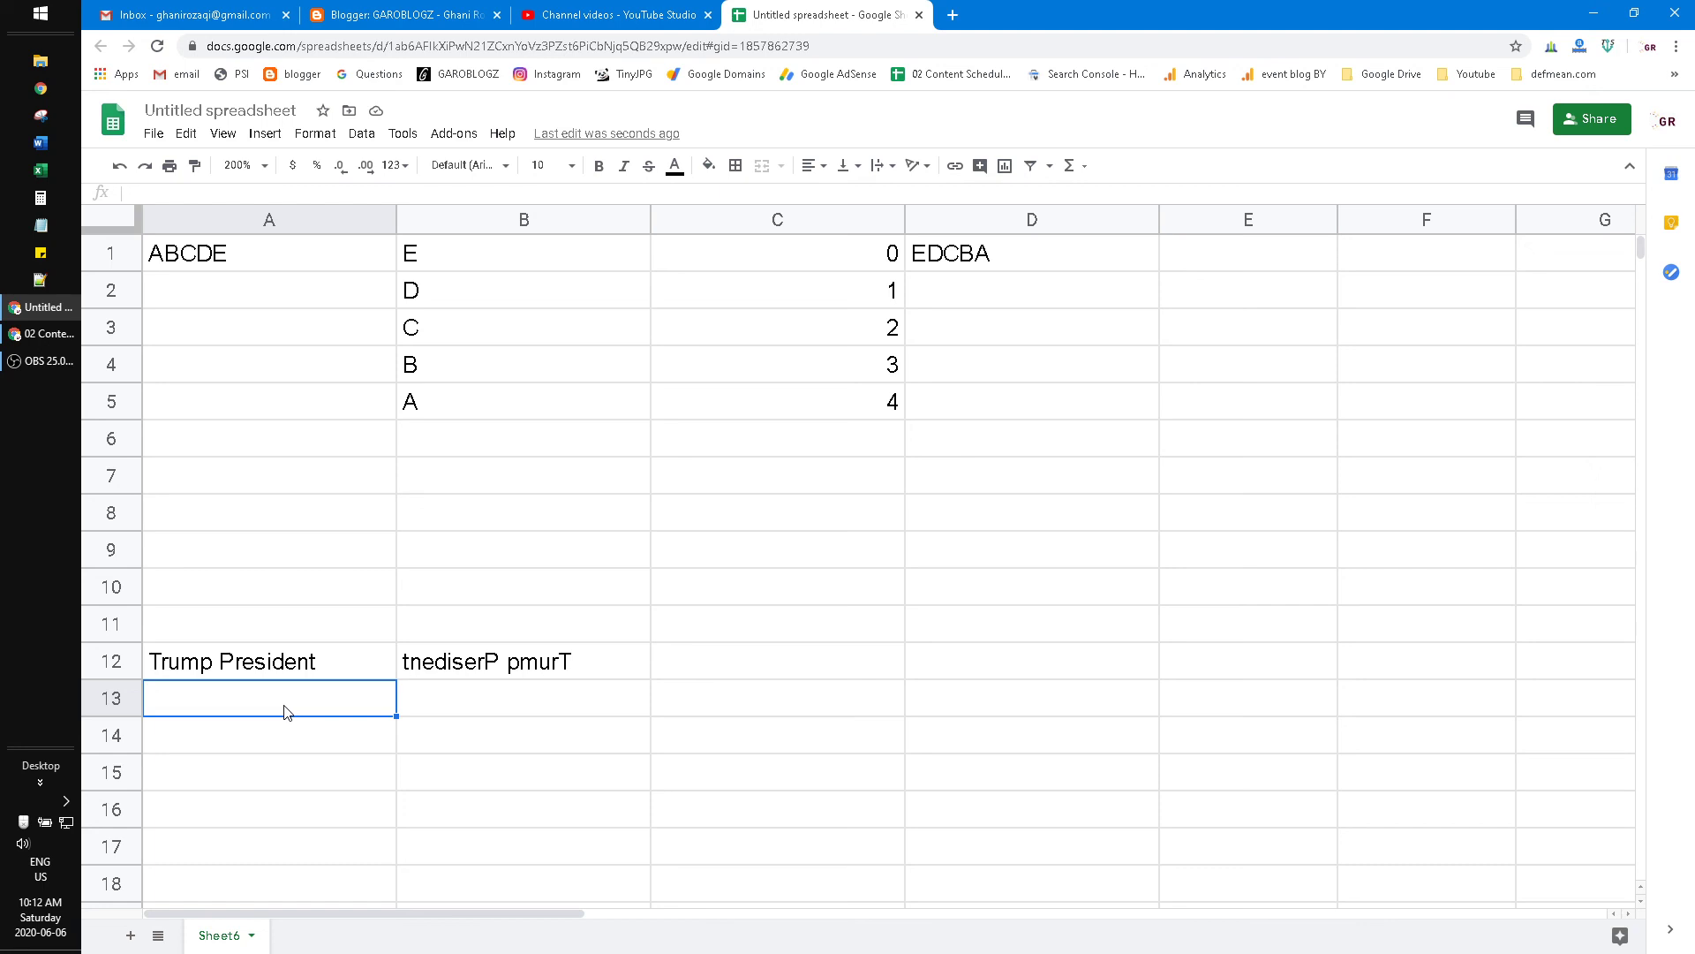
{"action": "type", "text": "Chri"}
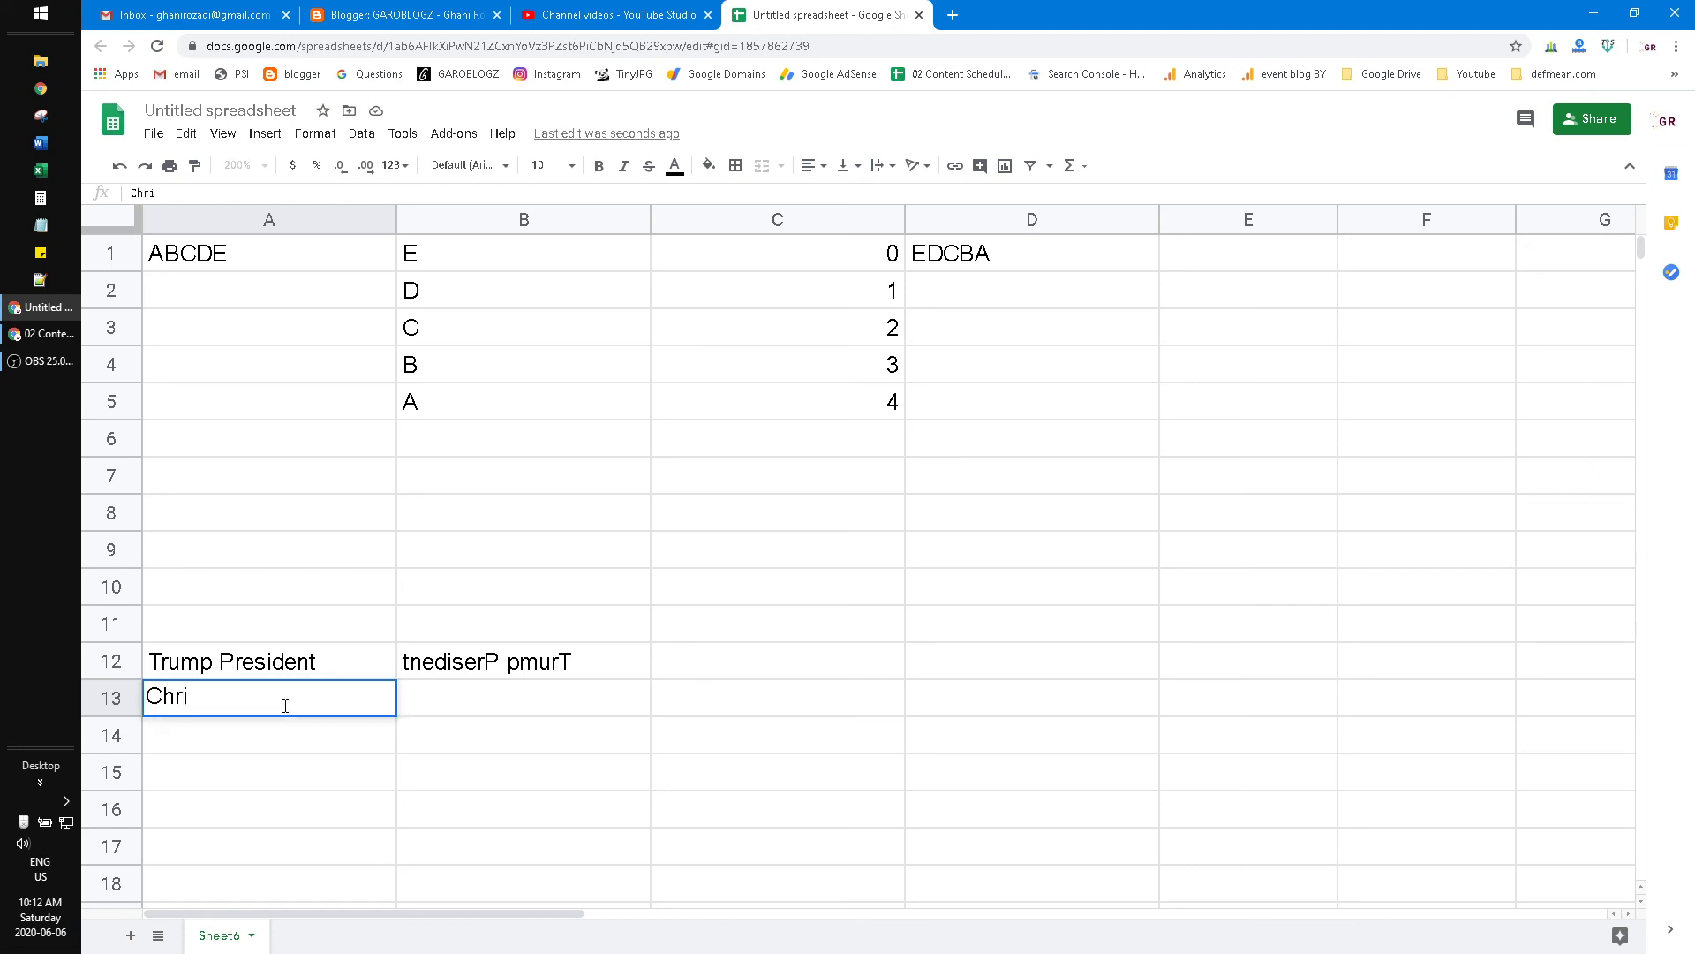
{"action": "type", "text": "stiano Ronaldi"}
{"action": "key", "text": "Tab"}
{"action": "key", "text": "shift+Tab"}
{"action": "key", "text": "Return"}
{"action": "key", "text": "BackSpace"}
{"action": "type", "text": "o"}
{"action": "key", "text": "Tab"}
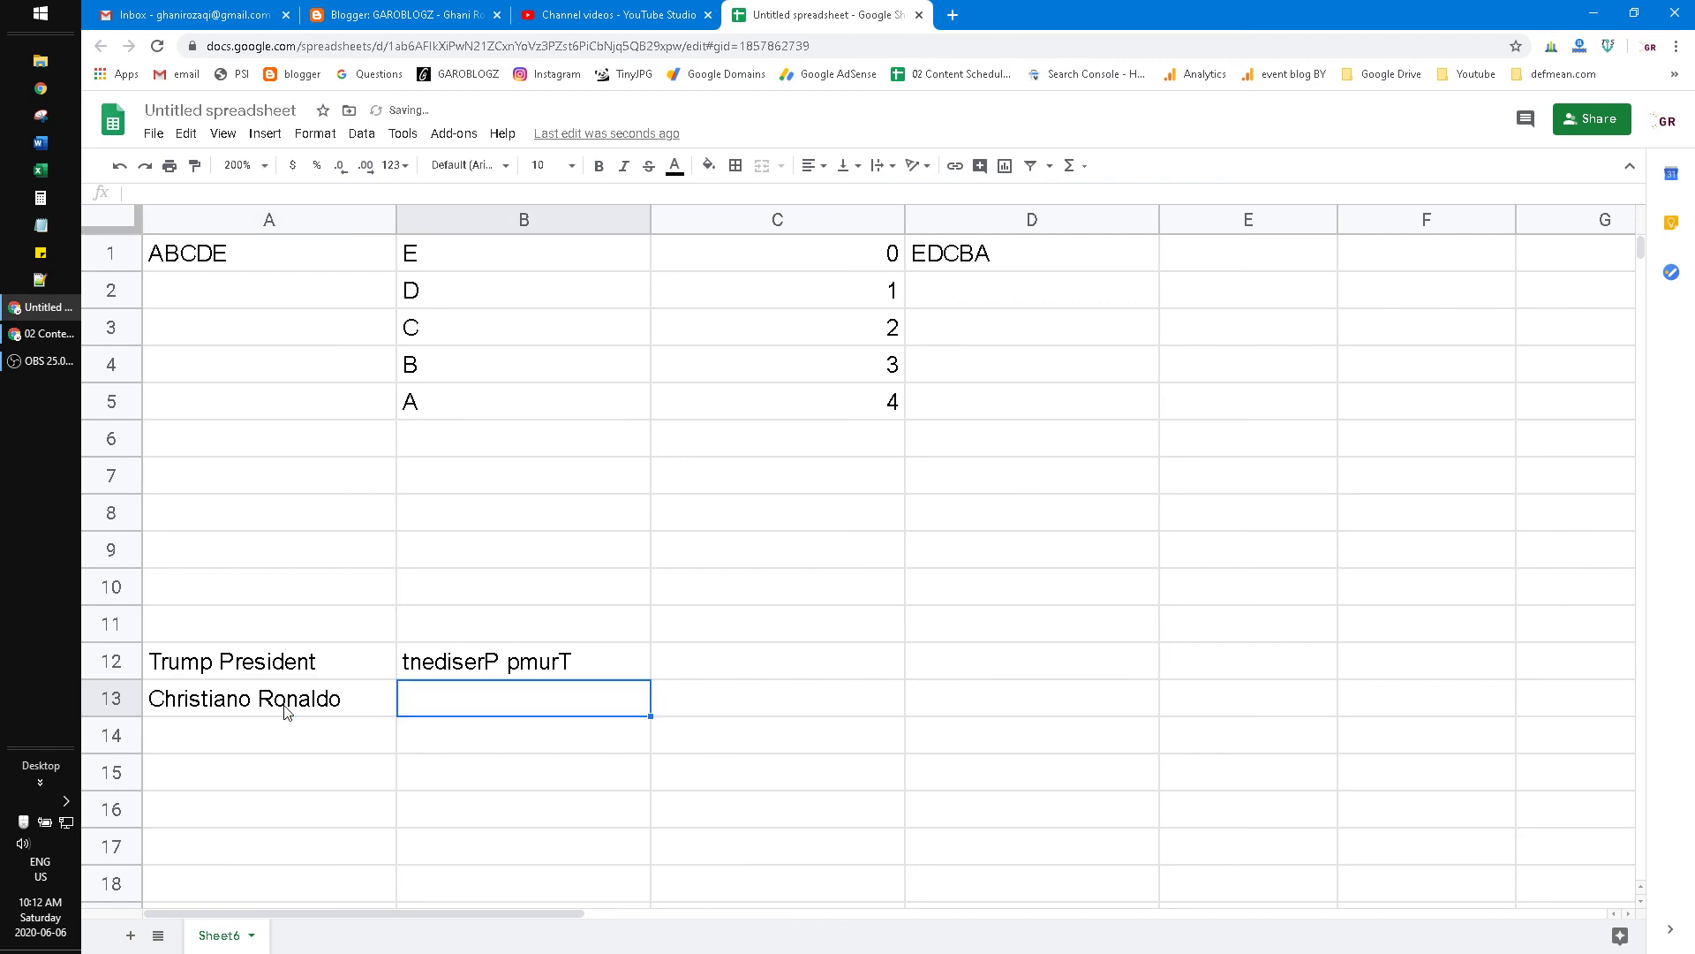
Fill B12's reversing formula down into B13 and inspect its #NUM! error.
{"action": "key", "text": "Up"}
{"action": "key", "text": "shift+Down"}
{"action": "key", "text": "ctrl+d"}
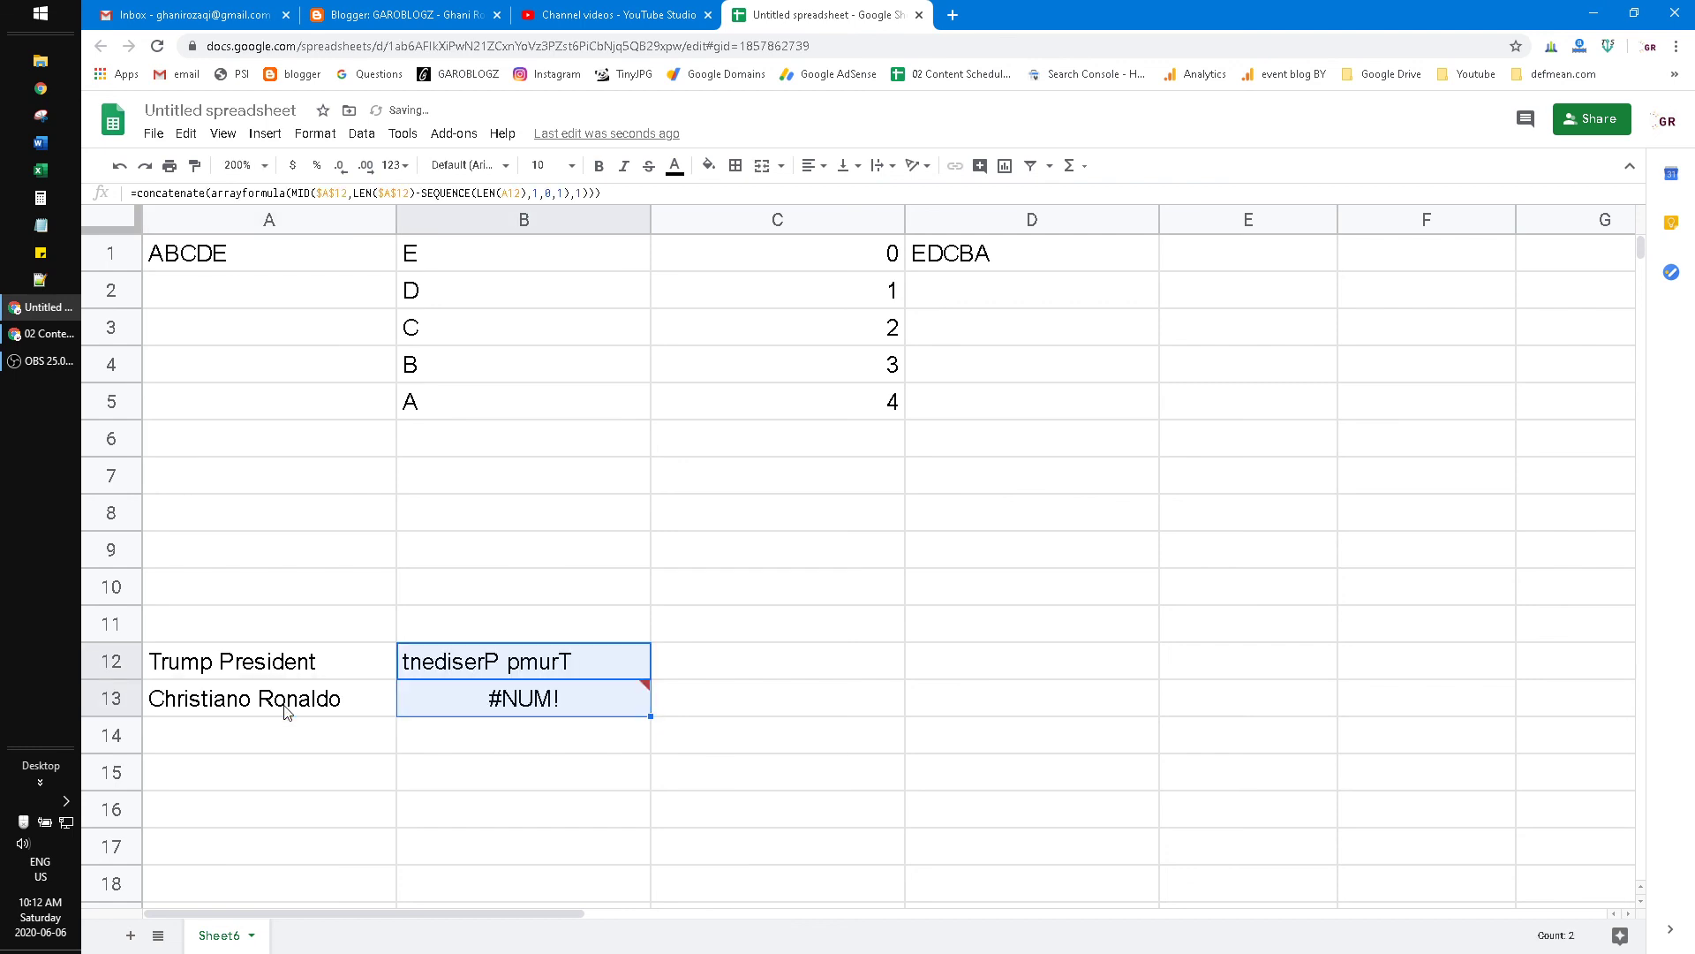
{"action": "double_click", "coordinate": [502, 698]}
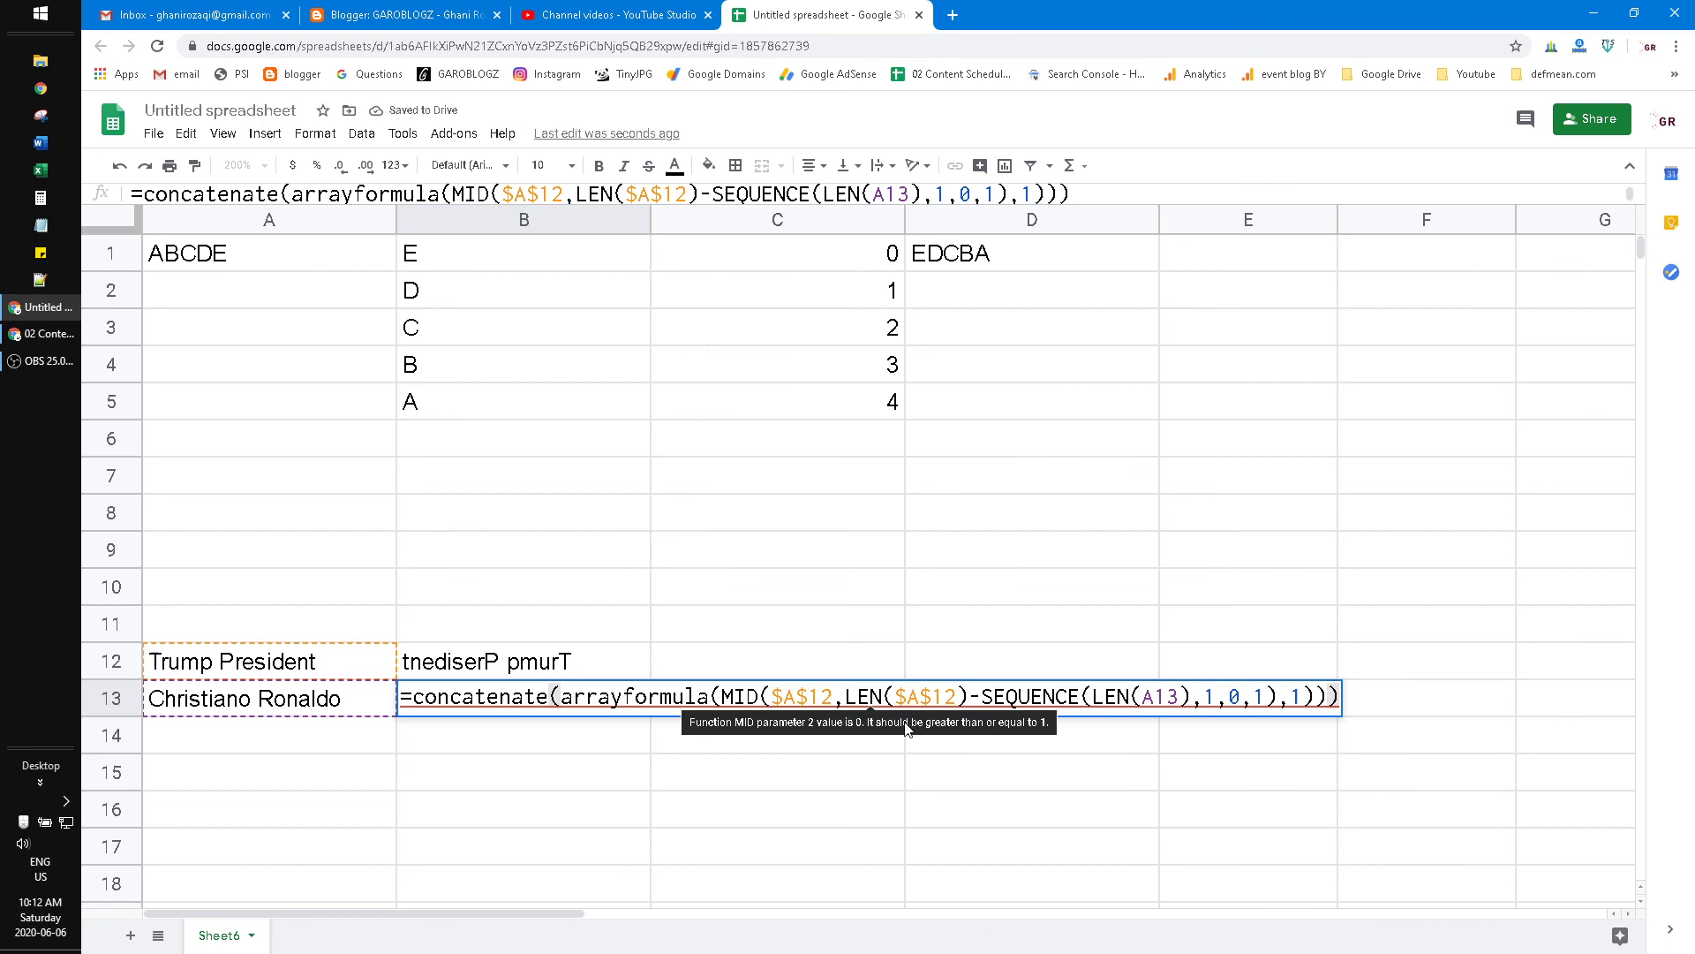
{"action": "double_click", "coordinate": [778, 697]}
{"action": "key", "text": "F4"}
{"action": "key", "text": "F4"}
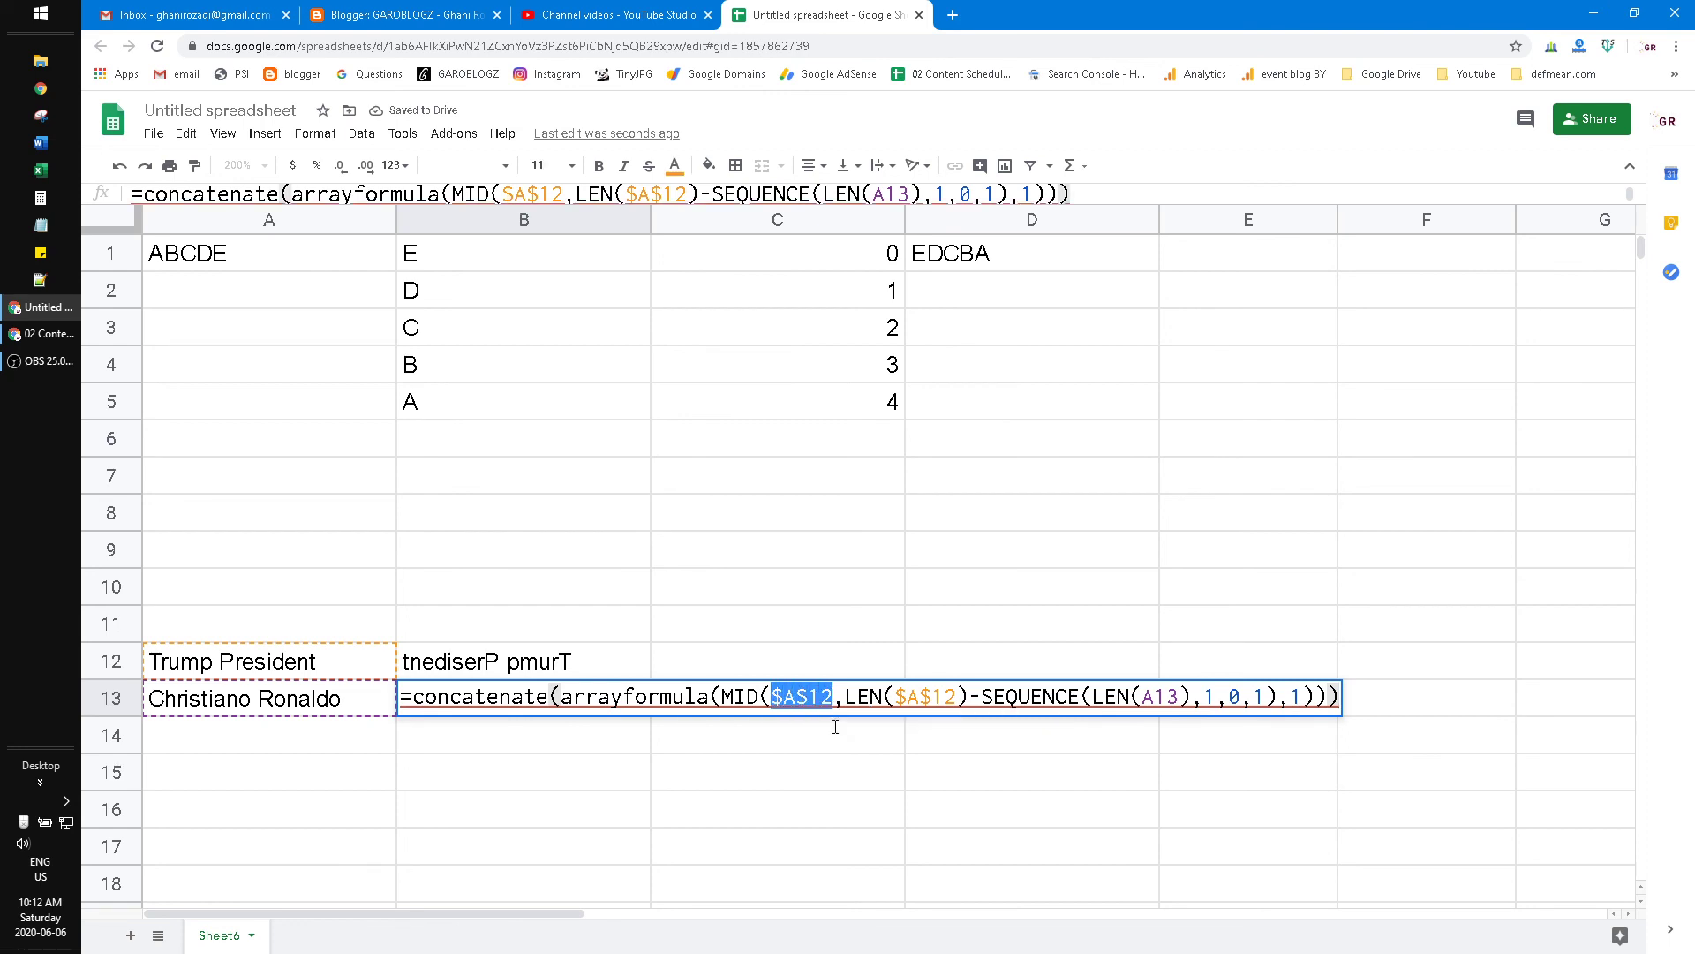
{"action": "key", "text": "Escape"}
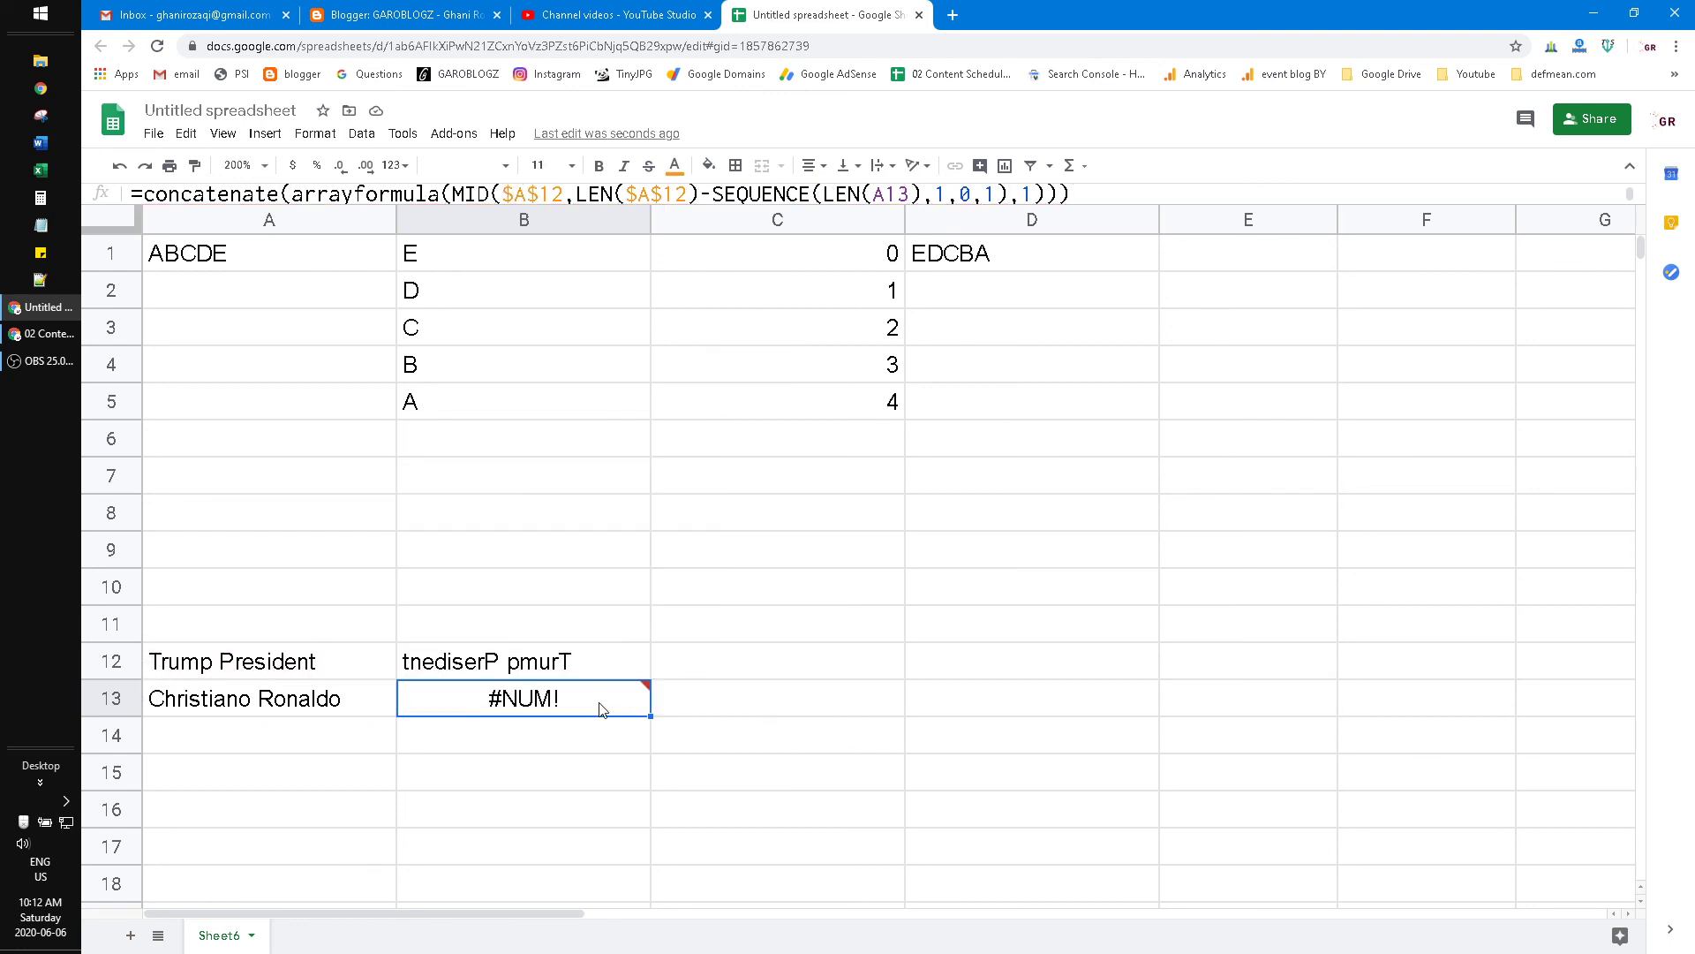
Change B13's MID and LEN references from $A$12 to $A$13.
{"action": "double_click", "coordinate": [601, 709]}
{"action": "left_click_drag", "start_coordinate": [820, 697], "coordinate": [834, 697]}
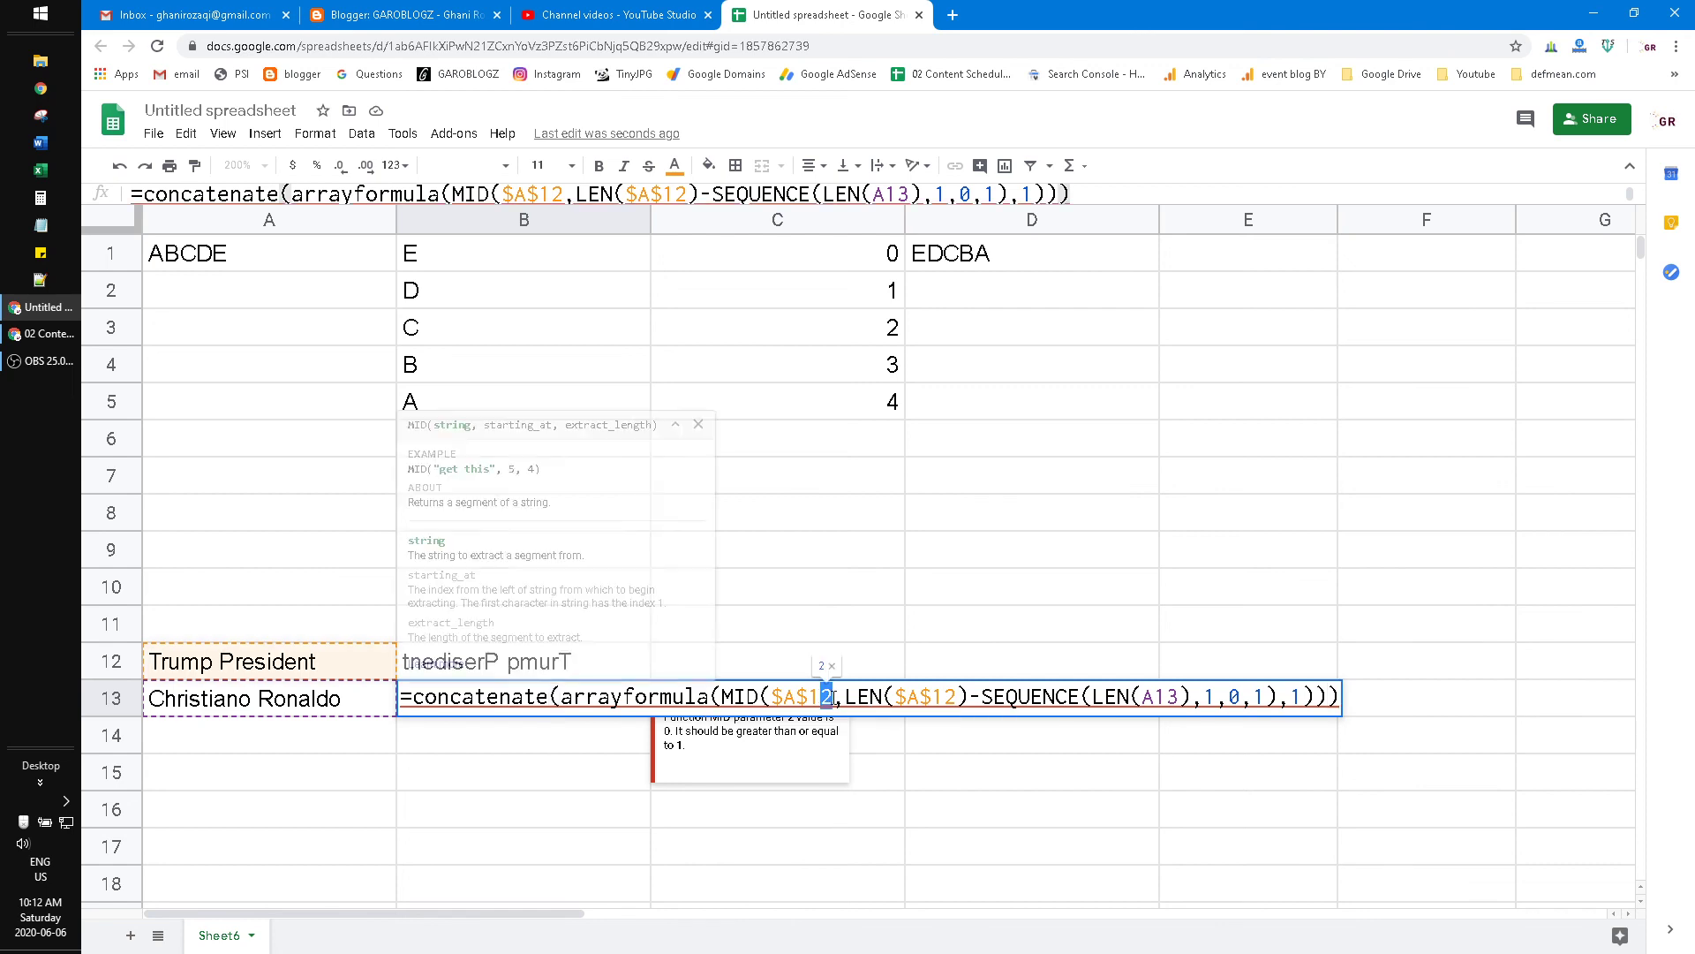
{"action": "type", "text": "3"}
{"action": "left_click_drag", "start_coordinate": [947, 697], "coordinate": [961, 697]}
{"action": "type", "text": "3"}
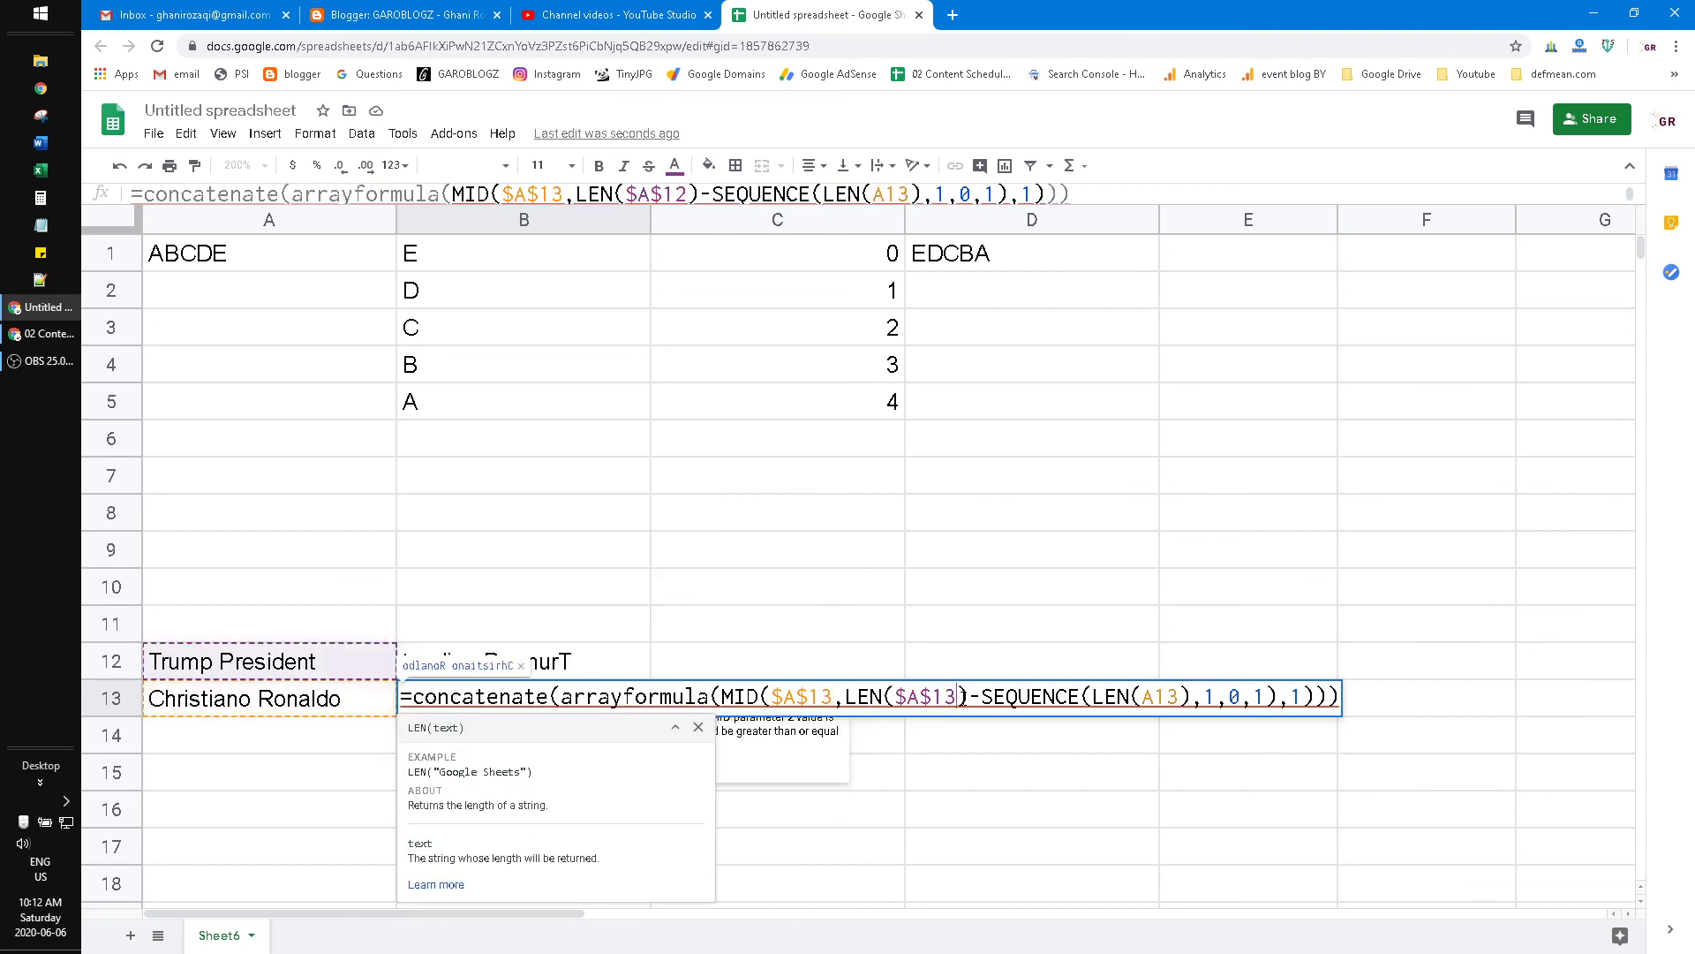
{"action": "key", "text": "Return"}
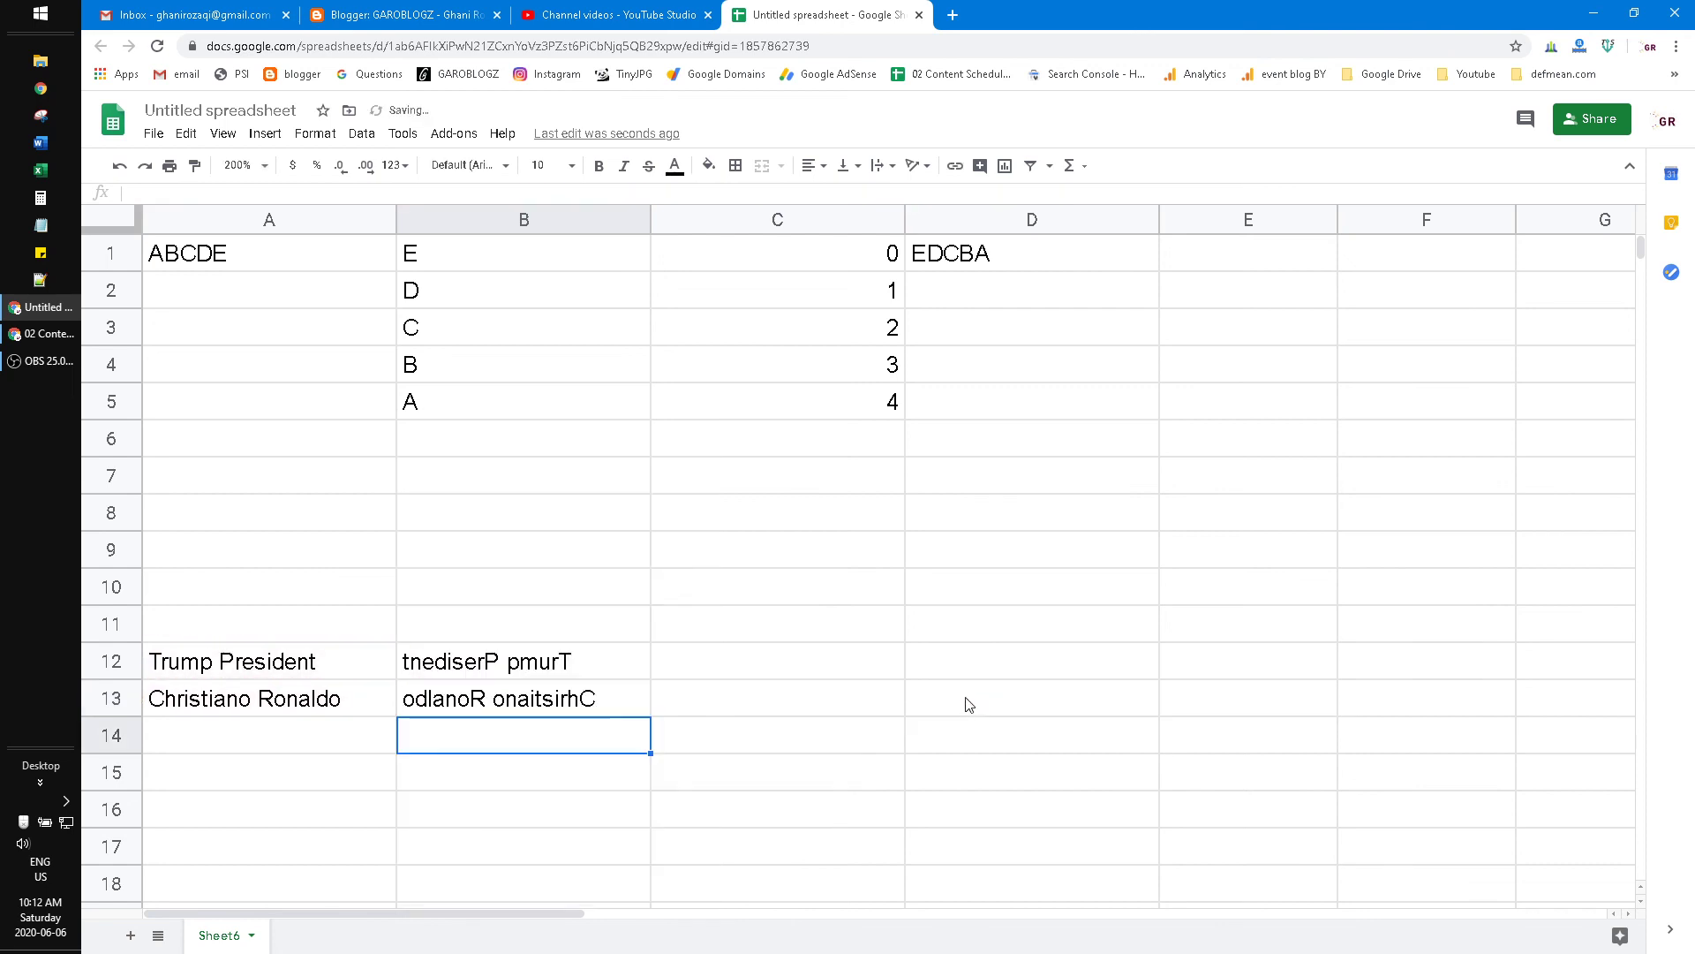
{"action": "left_click", "coordinate": [615, 709]}
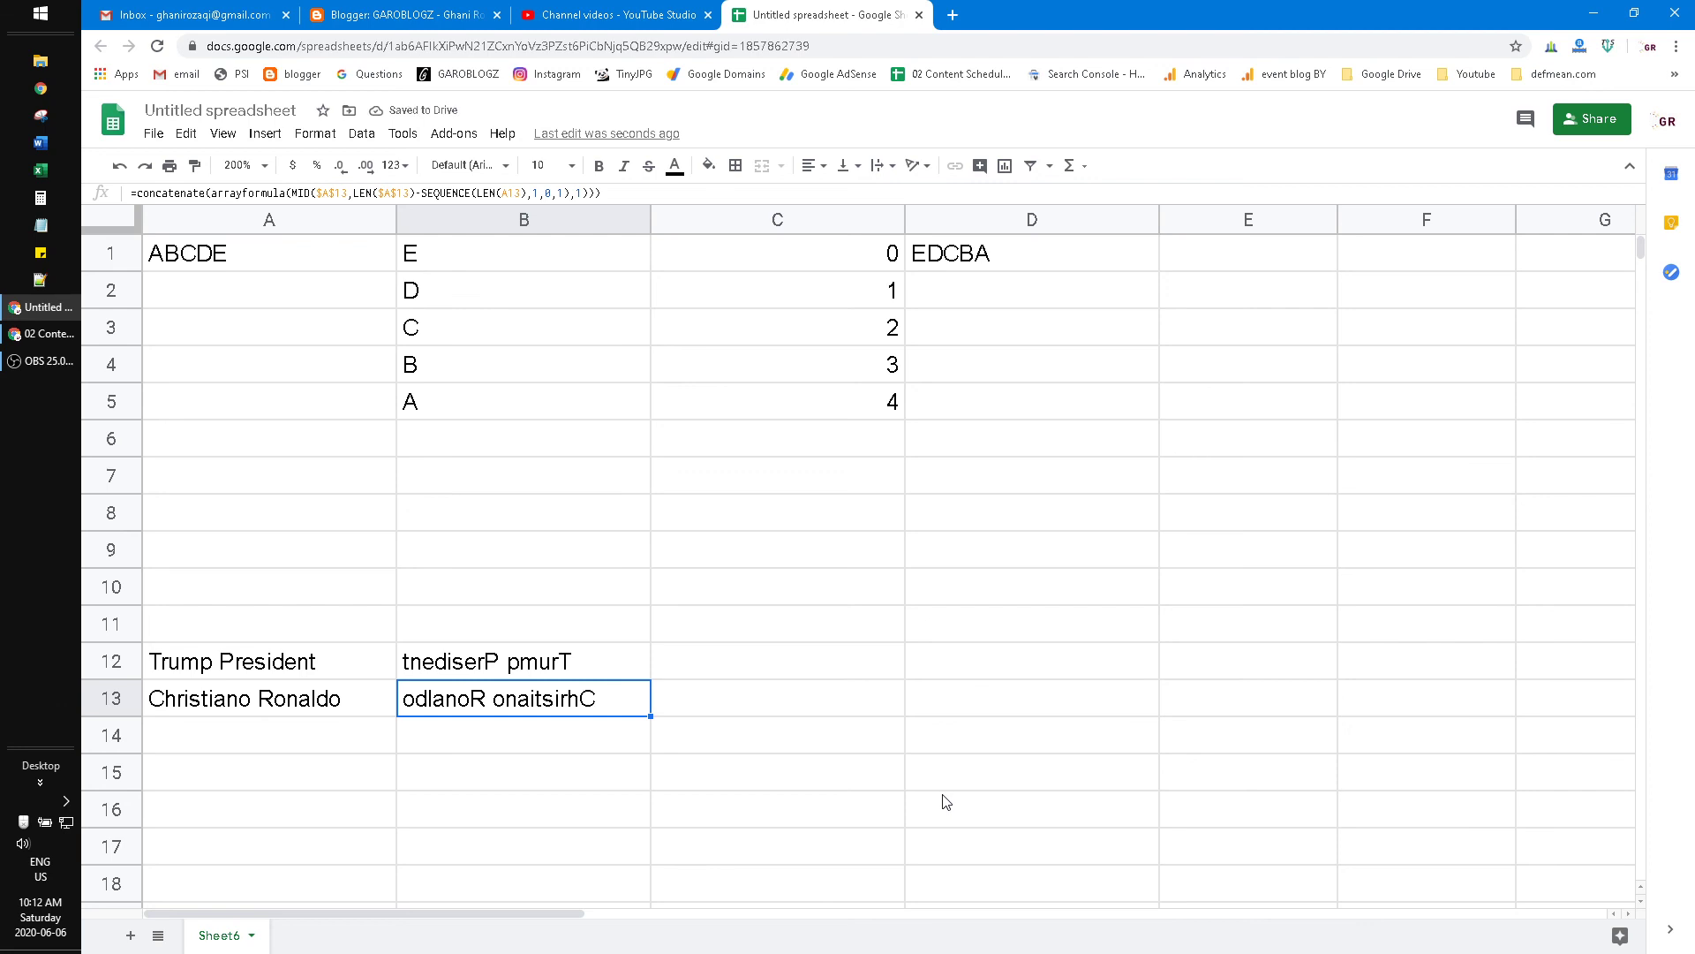